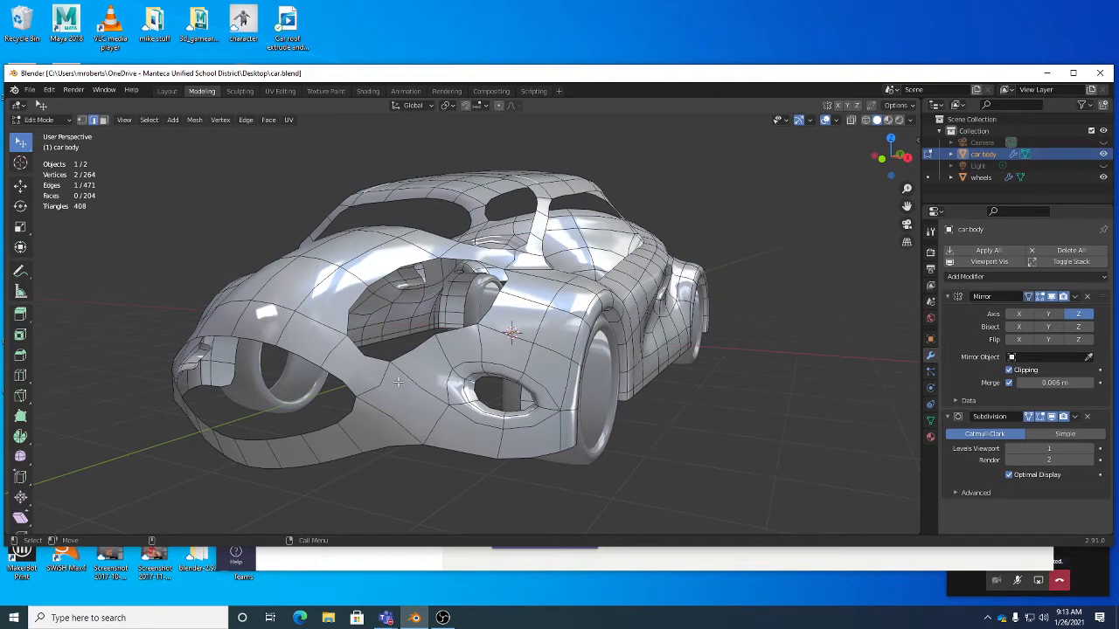
Bring up the Microsoft Teams call window over Blender and unmute the microphone.
{"action": "left_click", "coordinate": [385, 618]}
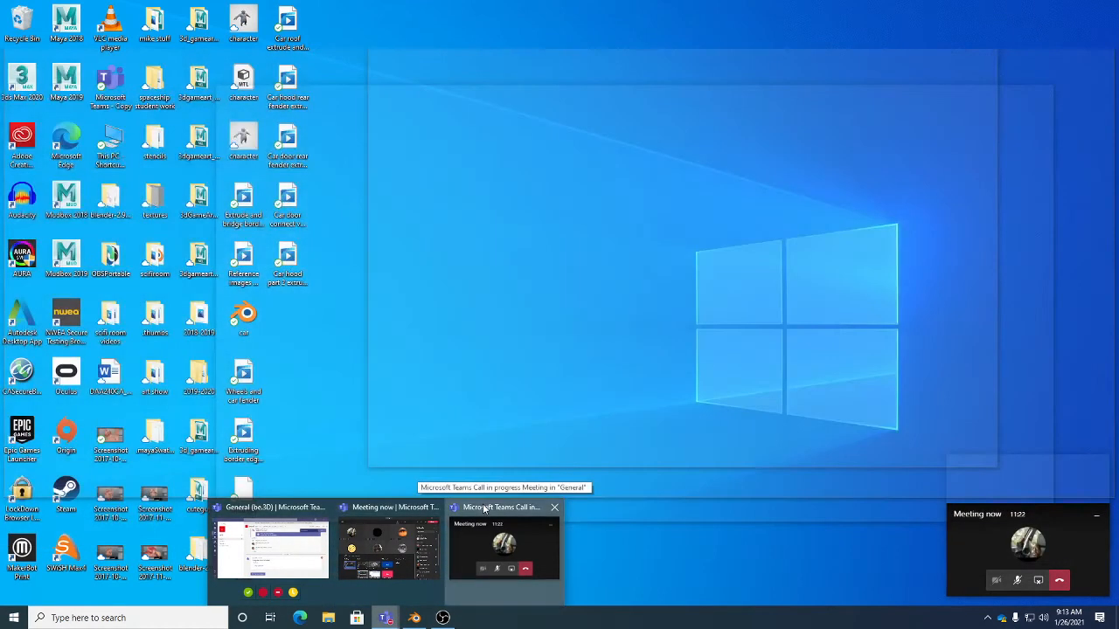
{"action": "left_click", "coordinate": [499, 546]}
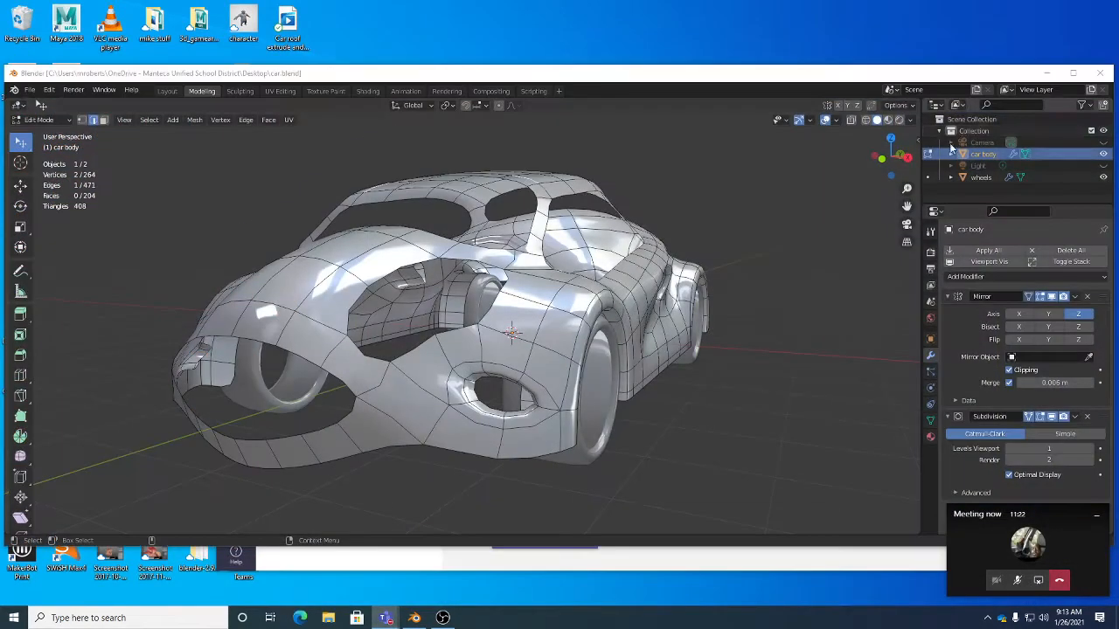
{"action": "left_click", "coordinate": [1017, 581]}
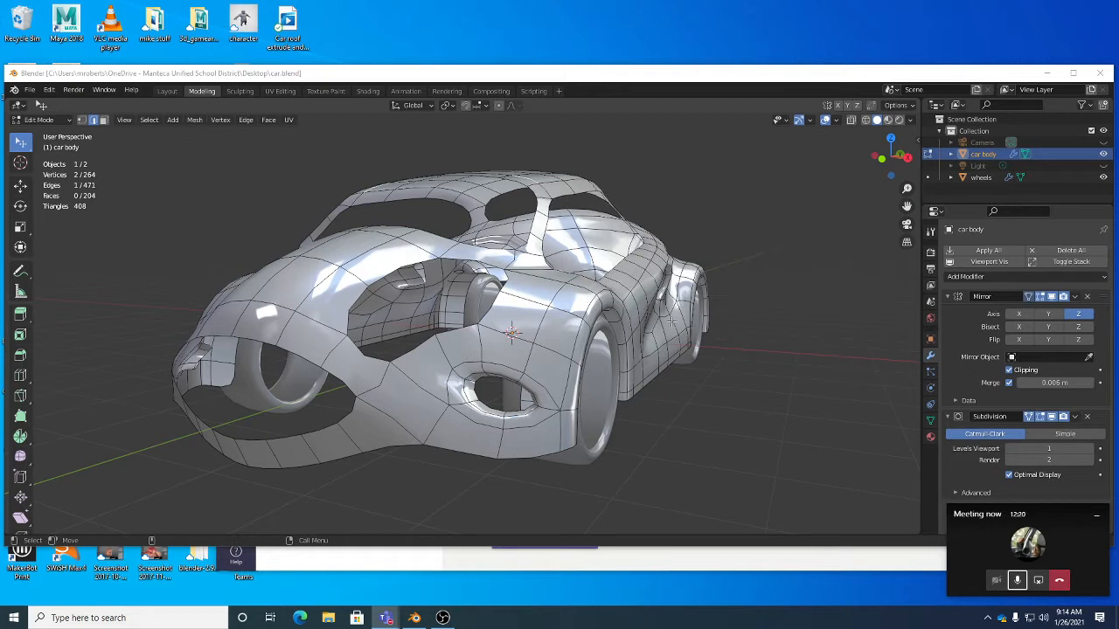
{"action": "key", "text": "g"}
{"action": "left_click", "coordinate": [661, 353]}
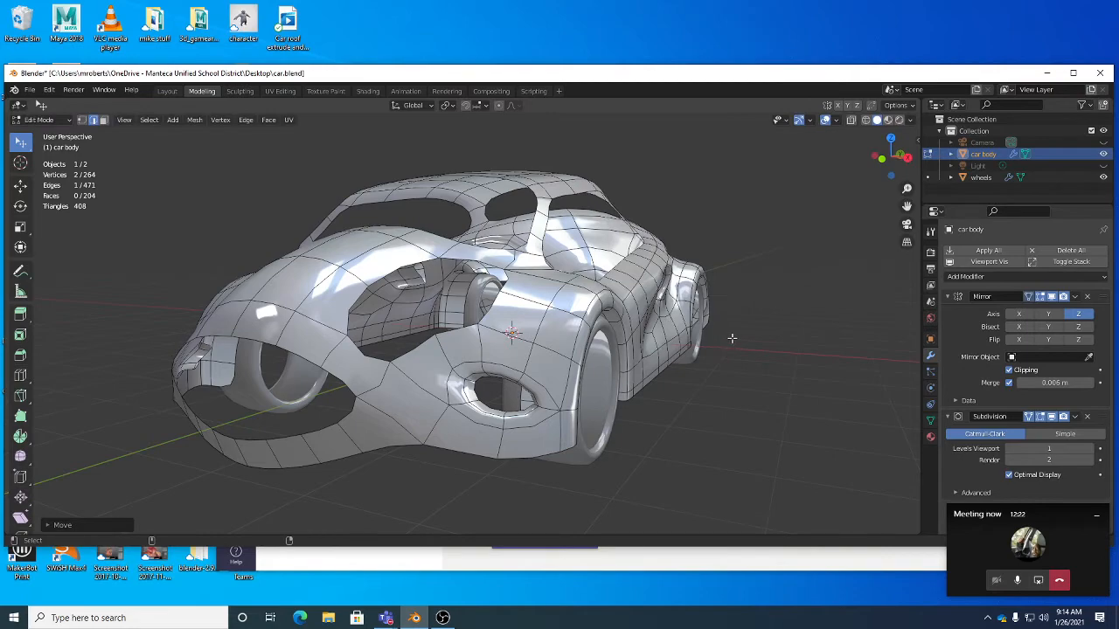
{"action": "middle_click_drag", "start_coordinate": [774, 355], "coordinate": [522, 335]}
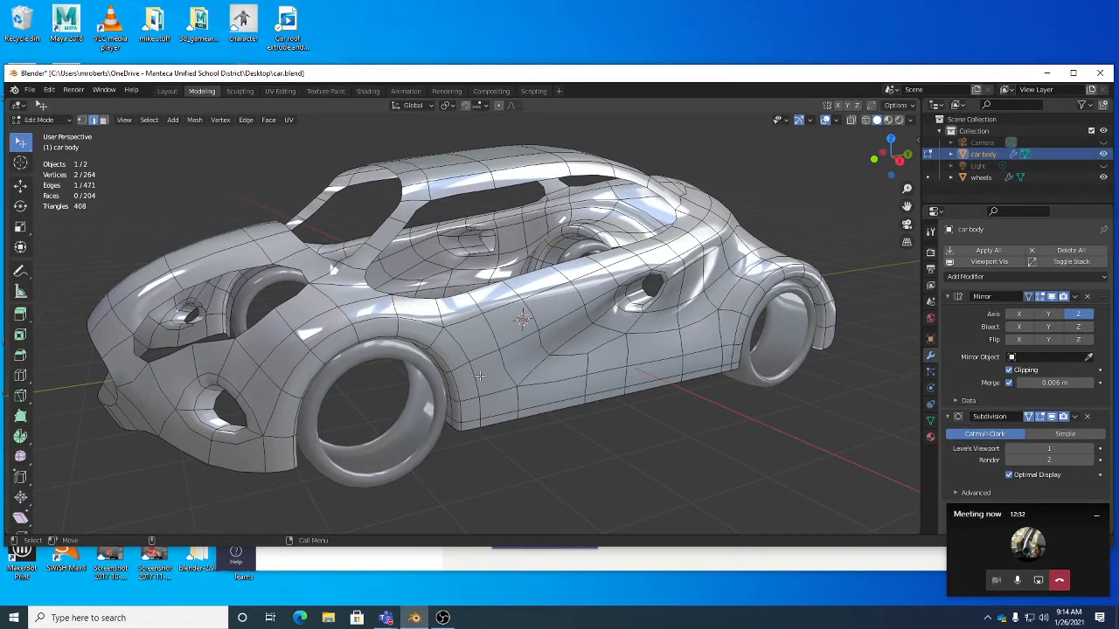
{"action": "middle_click_drag", "start_coordinate": [421, 392], "coordinate": [367, 354]}
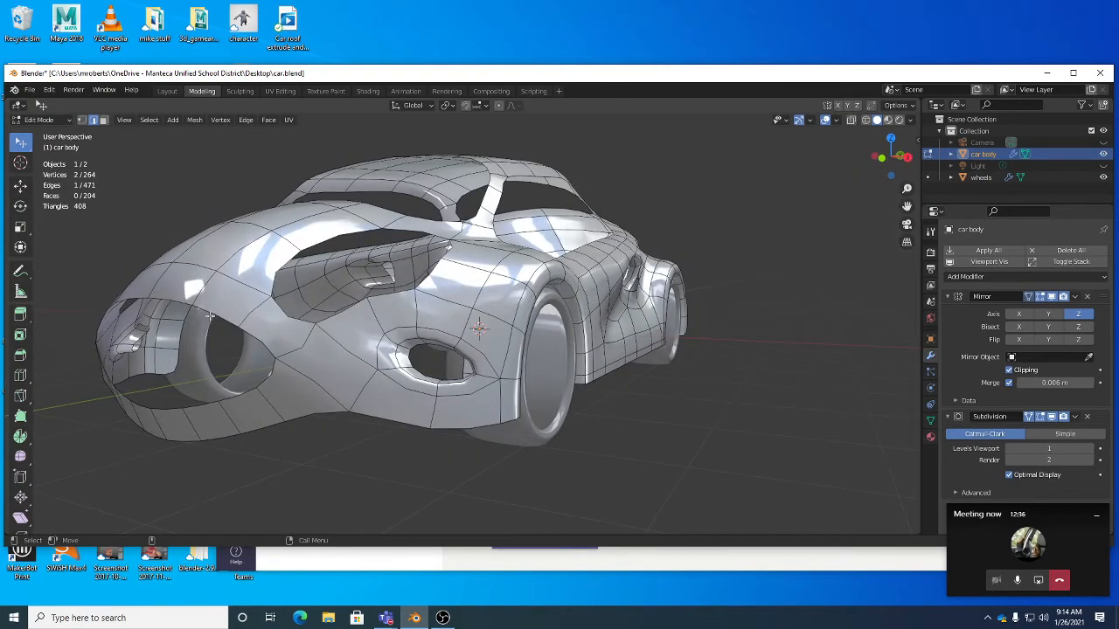
{"action": "middle_click_drag", "start_coordinate": [432, 365], "coordinate": [438, 333]}
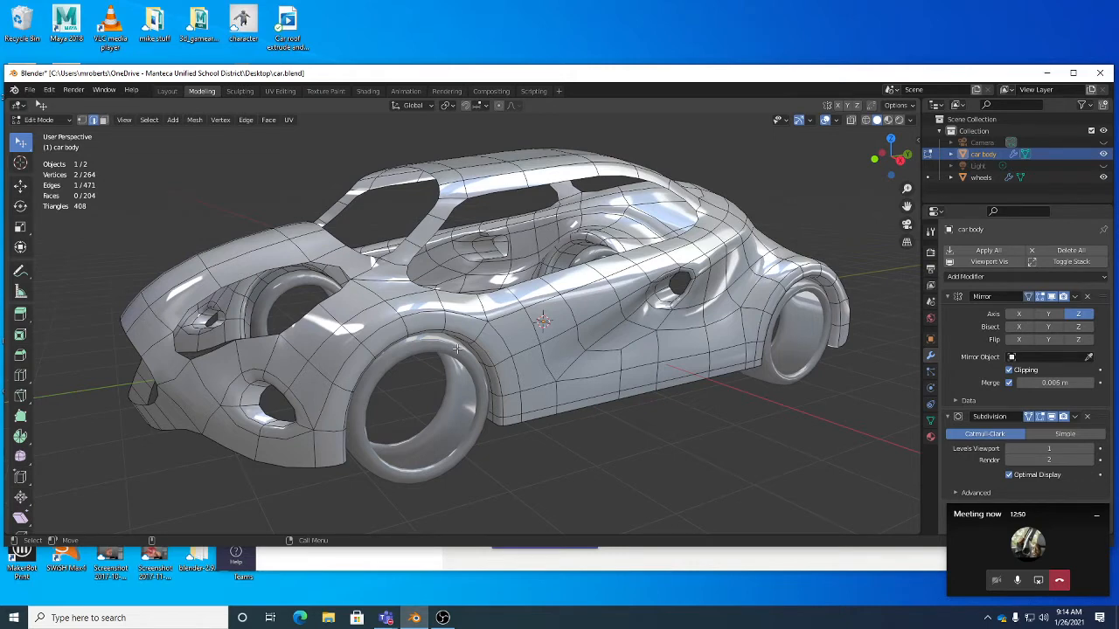
Leave Edit Mode on the car body, select the wheels object and open it in Edit Mode.
{"action": "key", "text": "Tab"}
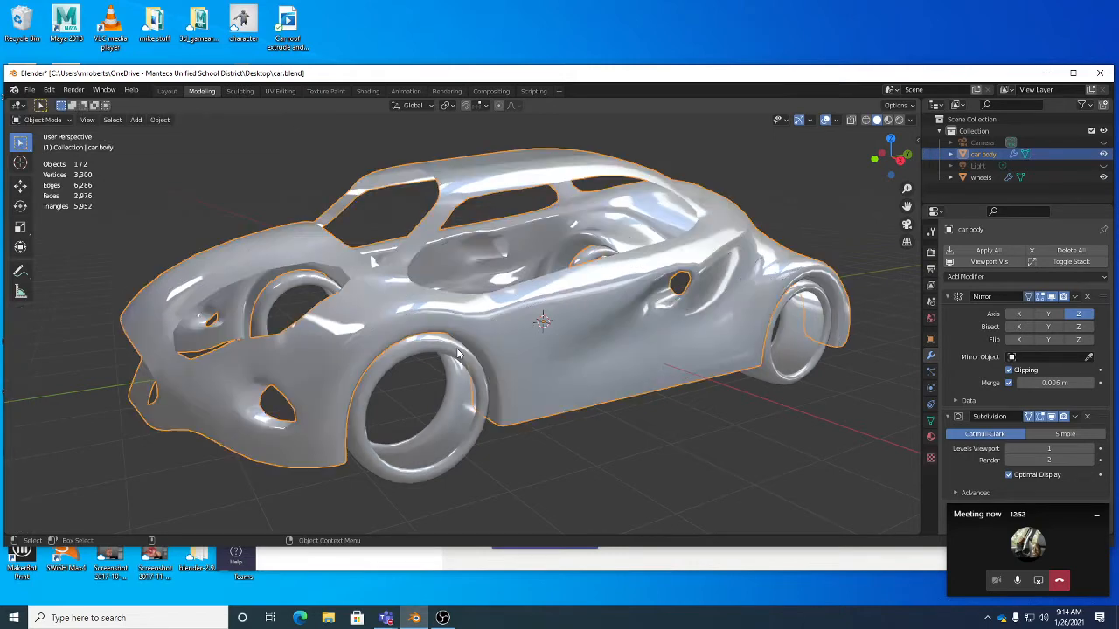
{"action": "left_click", "coordinate": [467, 447]}
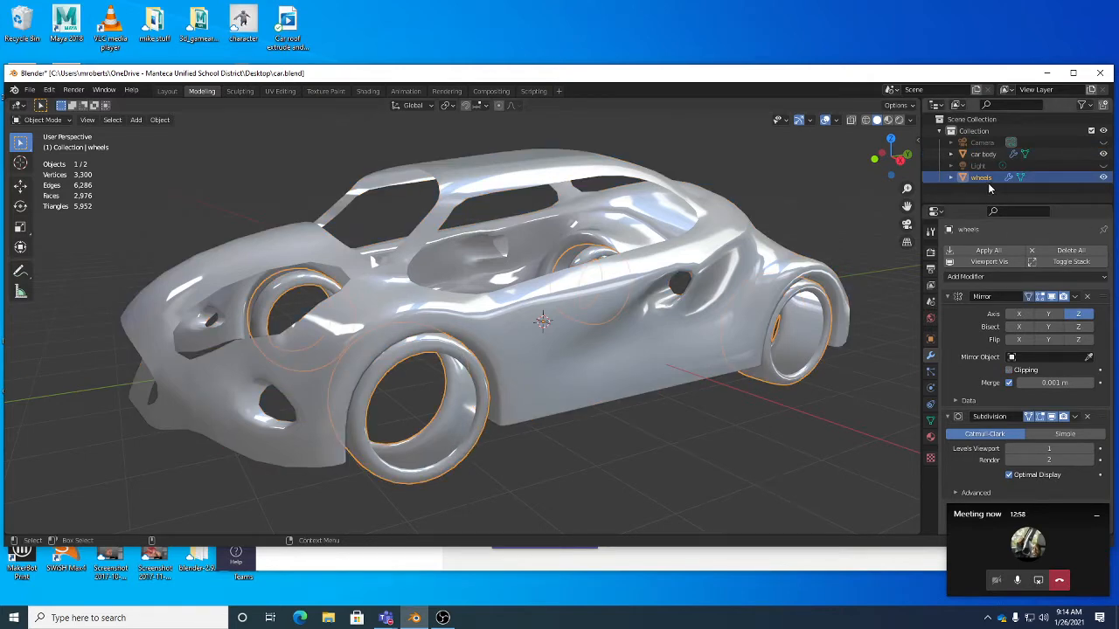
{"action": "right_click", "coordinate": [592, 426]}
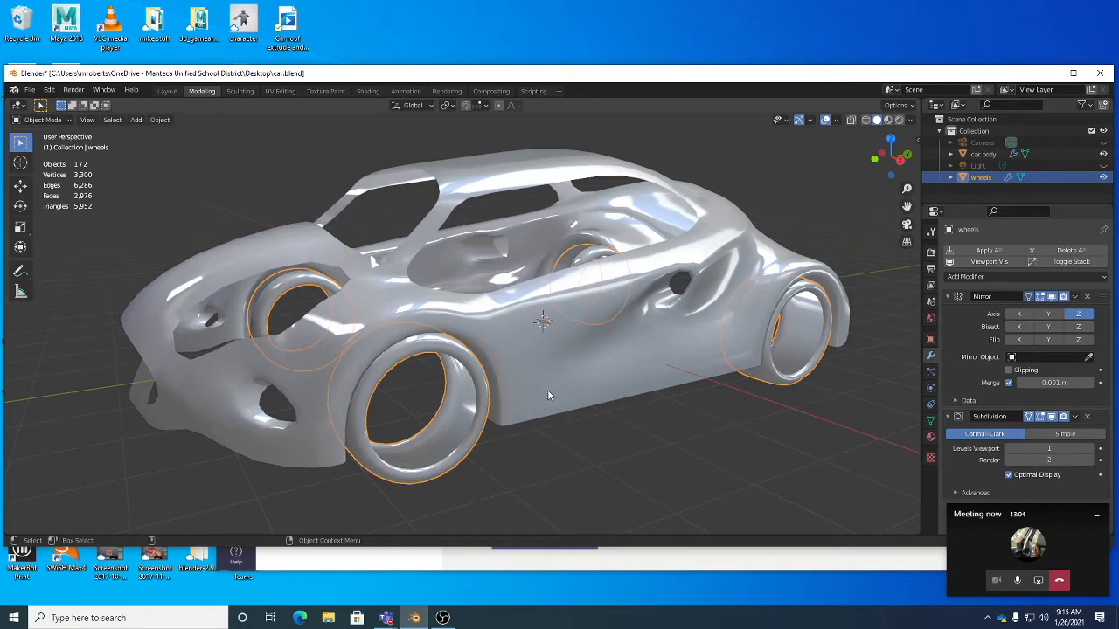
{"action": "key", "text": "Tab"}
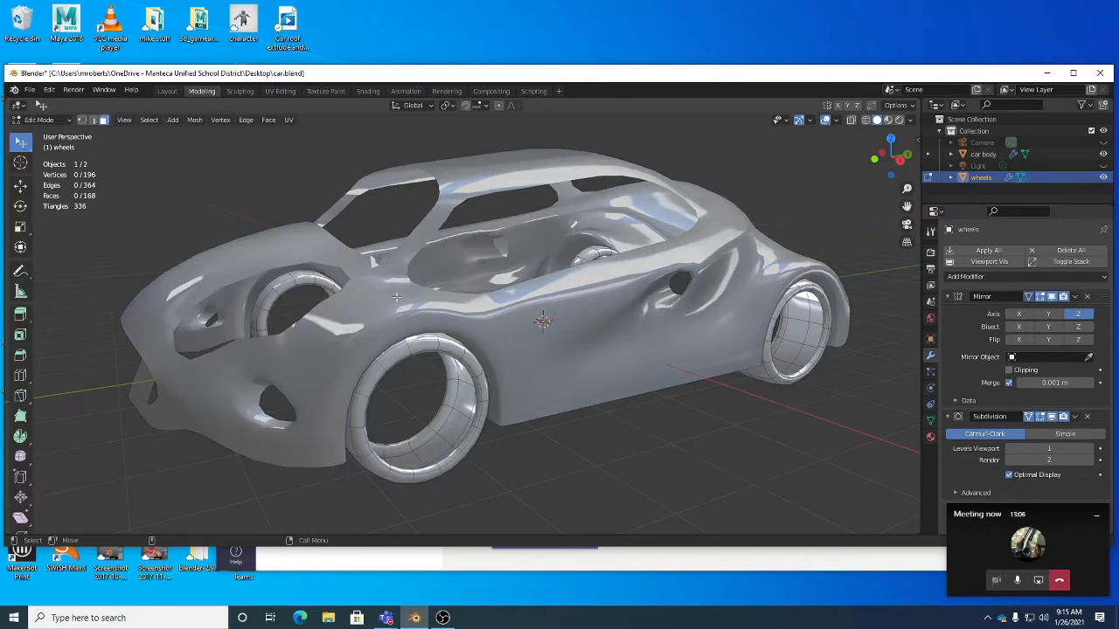
{"action": "right_click", "coordinate": [540, 375]}
Select all of the wheels' geometry and activate the Scale tool.
{"action": "middle_click_drag", "start_coordinate": [390, 355], "coordinate": [443, 365]}
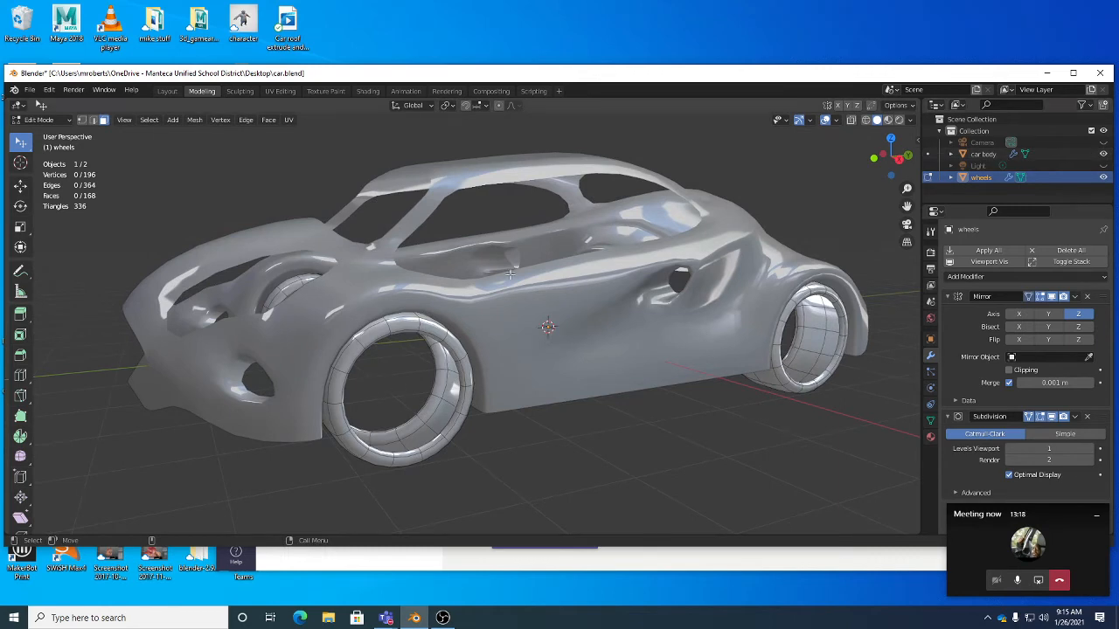
{"action": "middle_click_drag", "start_coordinate": [516, 319], "coordinate": [537, 330]}
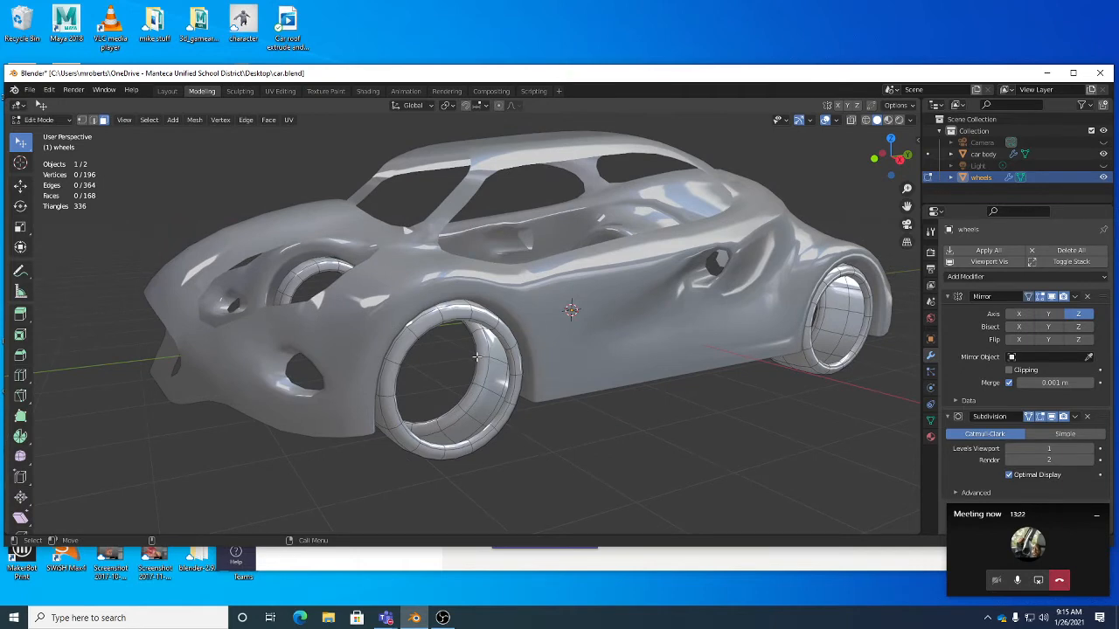
{"action": "middle_click_drag", "start_coordinate": [477, 355], "coordinate": [446, 343]}
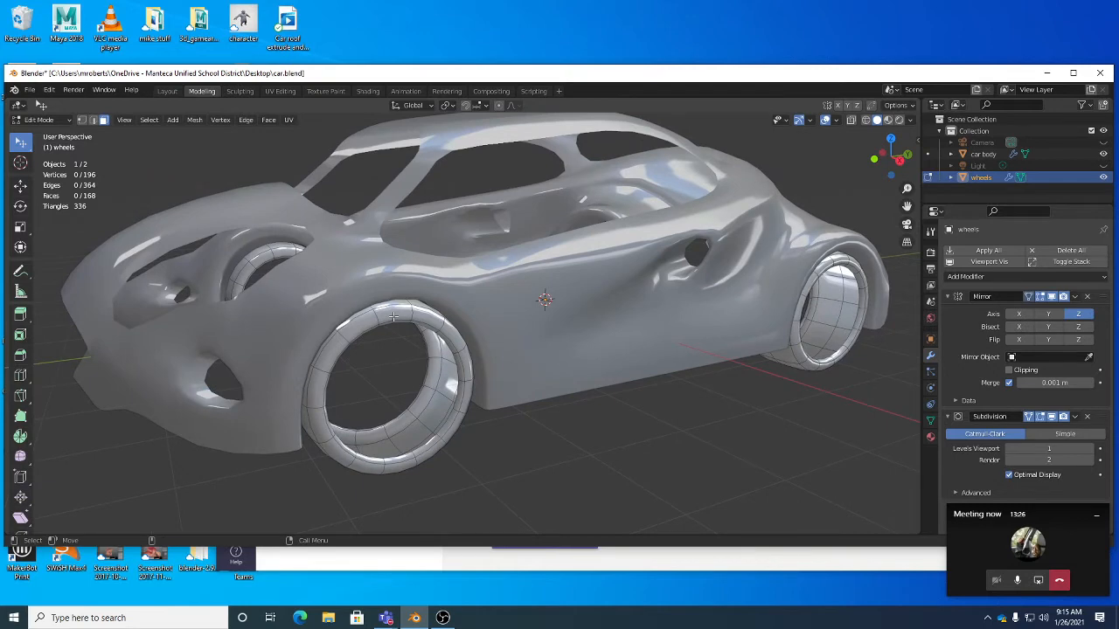
{"action": "key", "text": "a"}
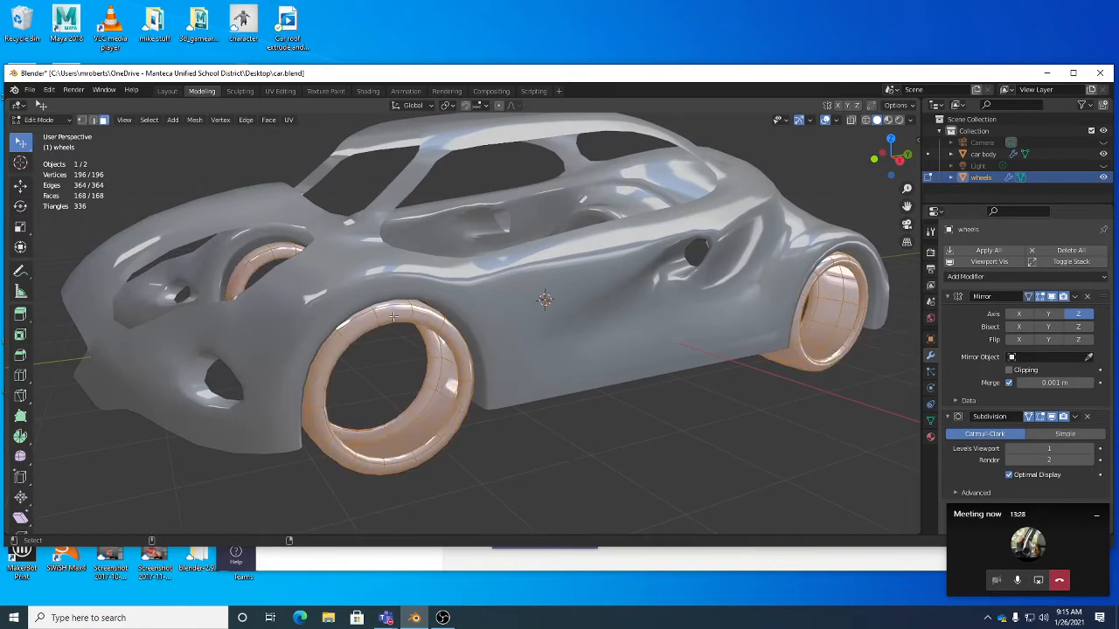
{"action": "middle_click_drag", "start_coordinate": [430, 346], "coordinate": [442, 353]}
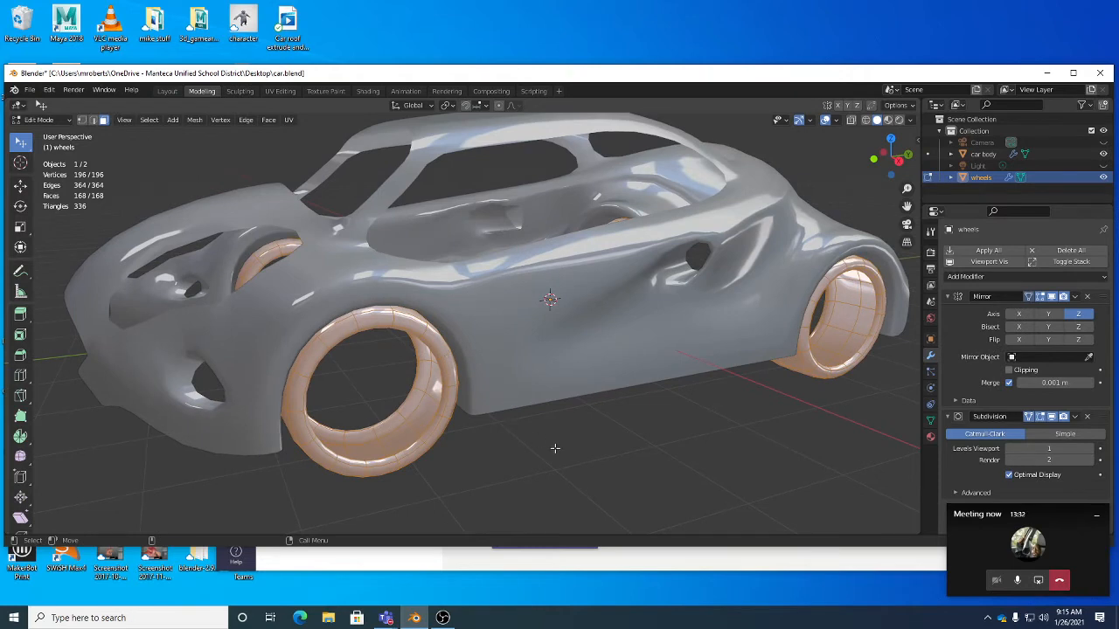
{"action": "key", "text": "r"}
{"action": "left_click_drag", "start_coordinate": [619, 447], "coordinate": [592, 444], "text": "alt"}
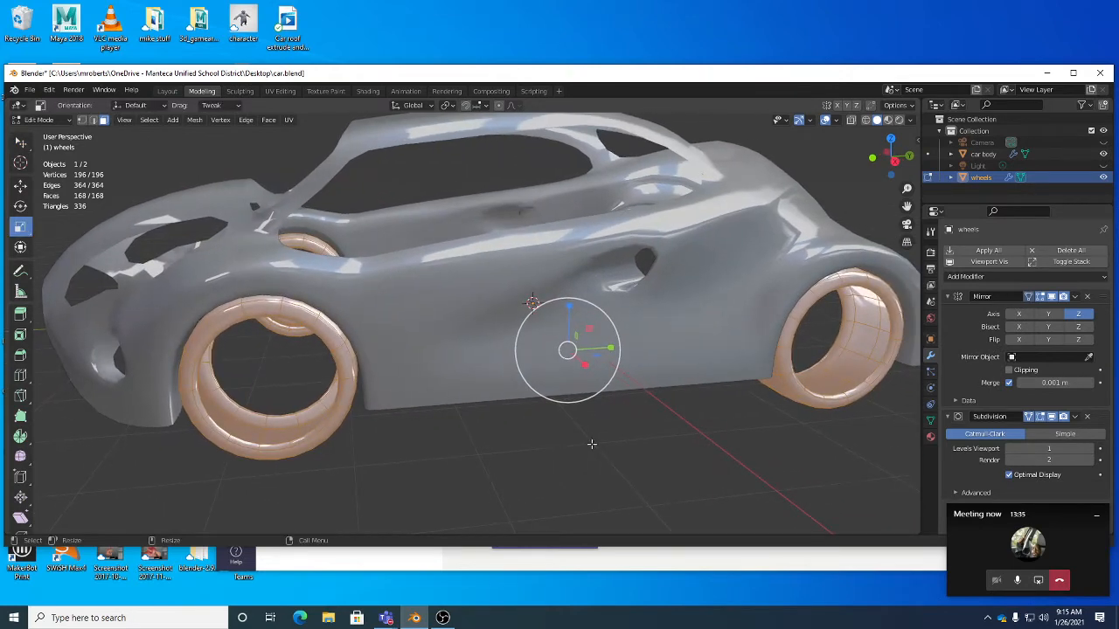
Examine the available transform orientation and transform pivot point options for scaling the wheels.
{"action": "left_click", "coordinate": [421, 107]}
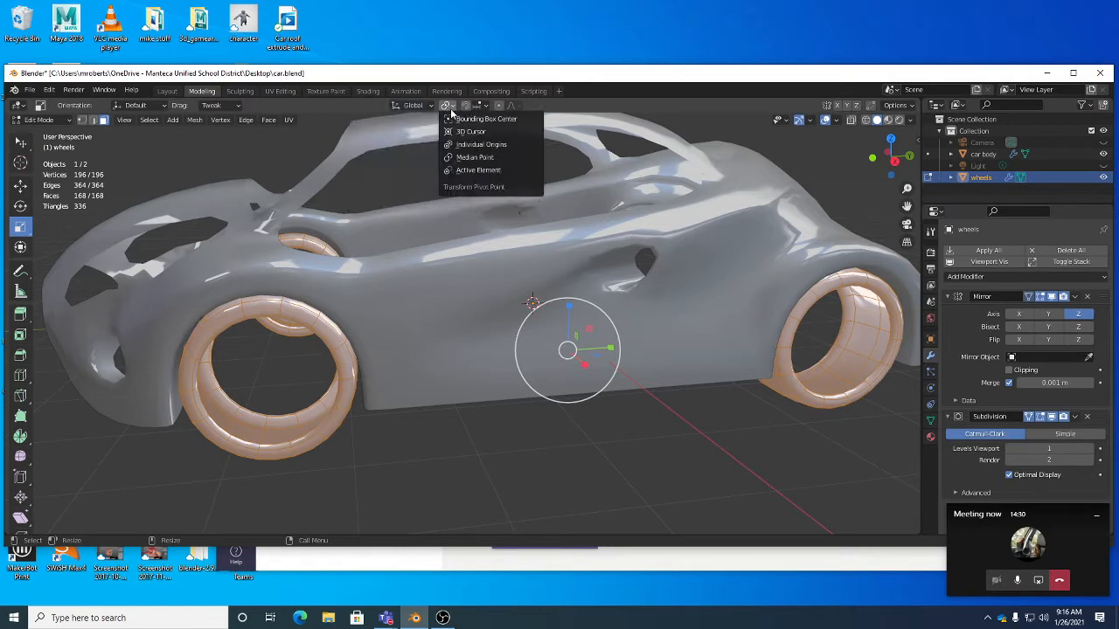
{"action": "mouse_move", "coordinate": [448, 107]}
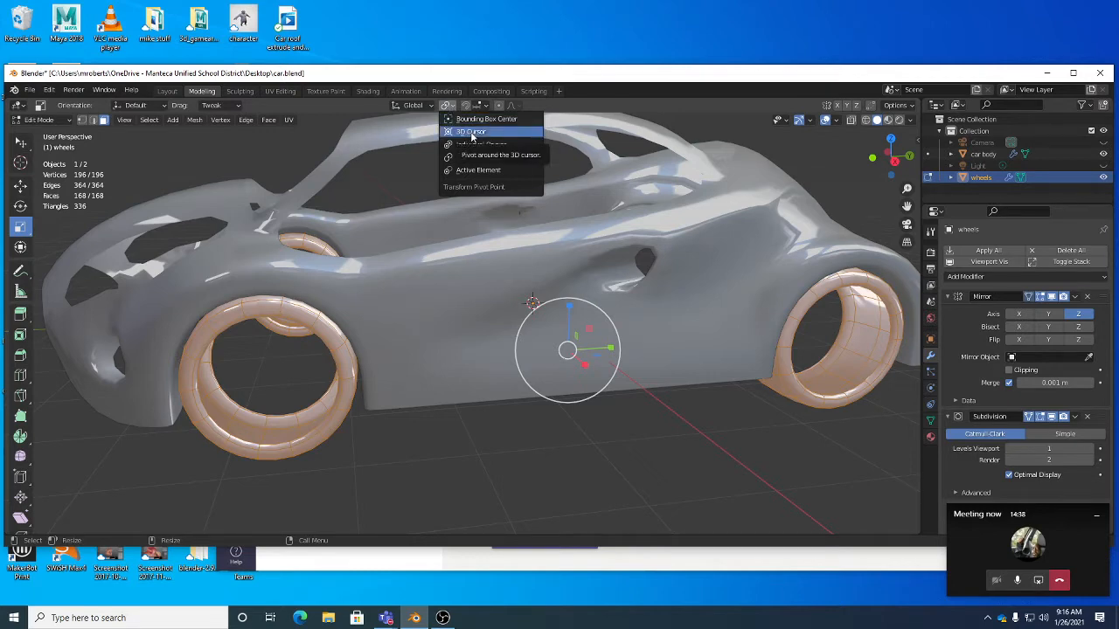
{"action": "left_click", "coordinate": [478, 169]}
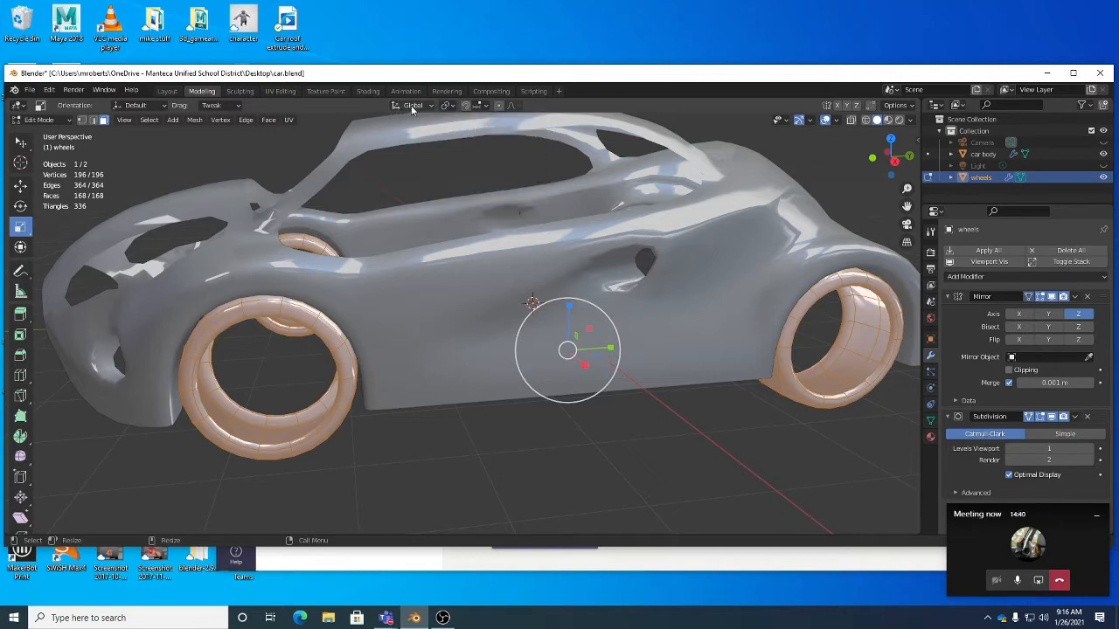
{"action": "left_click", "coordinate": [411, 104]}
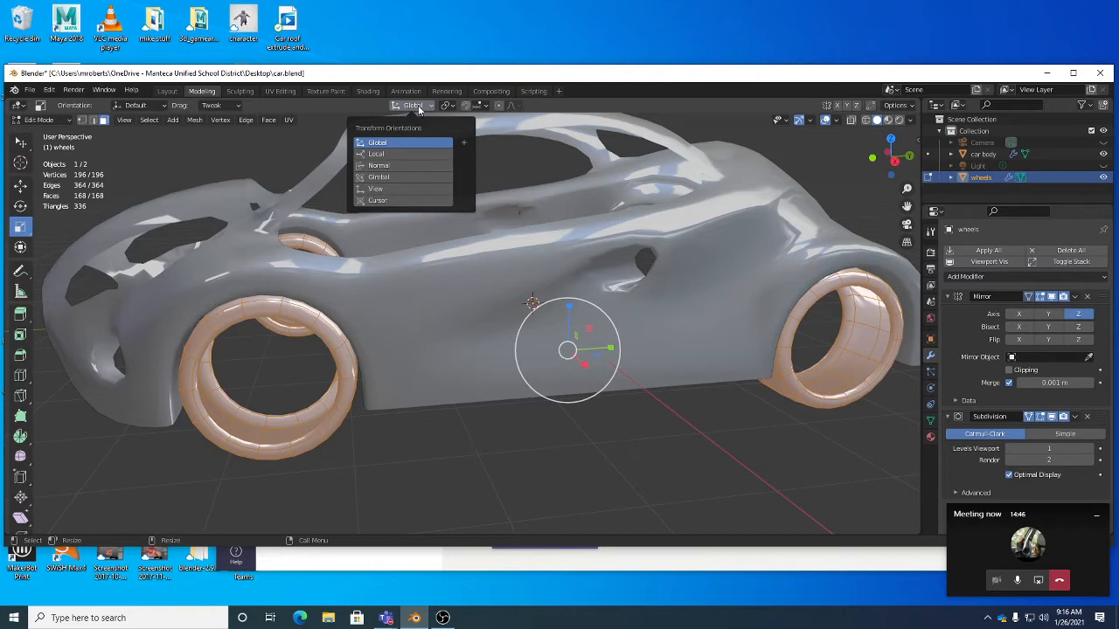
{"action": "mouse_move", "coordinate": [444, 105]}
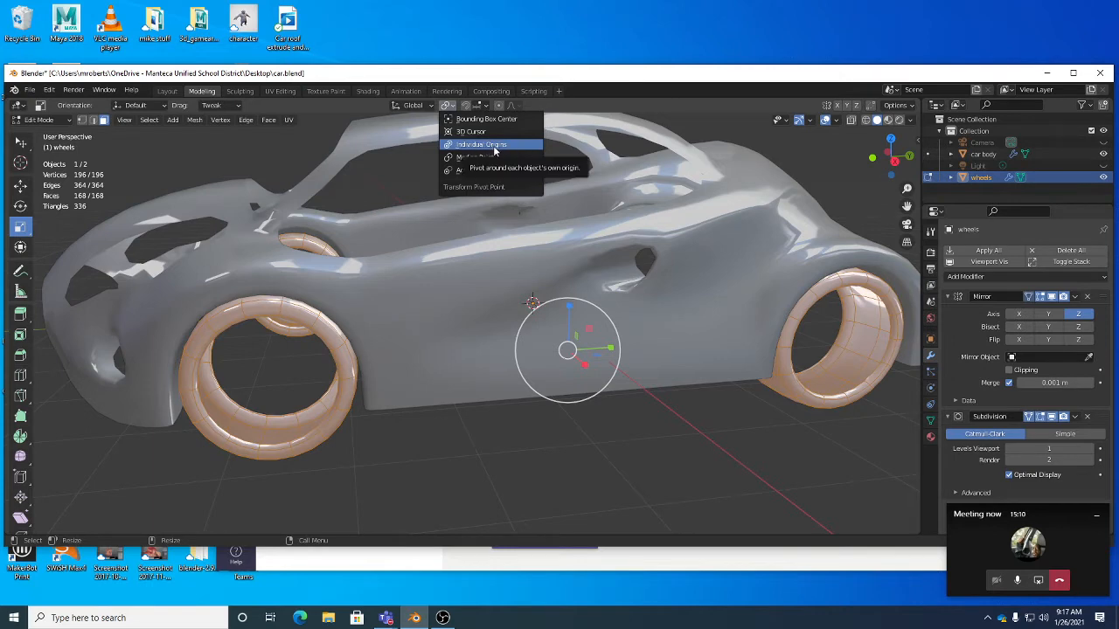
{"action": "left_click", "coordinate": [452, 107]}
{"action": "right_click", "coordinate": [449, 107]}
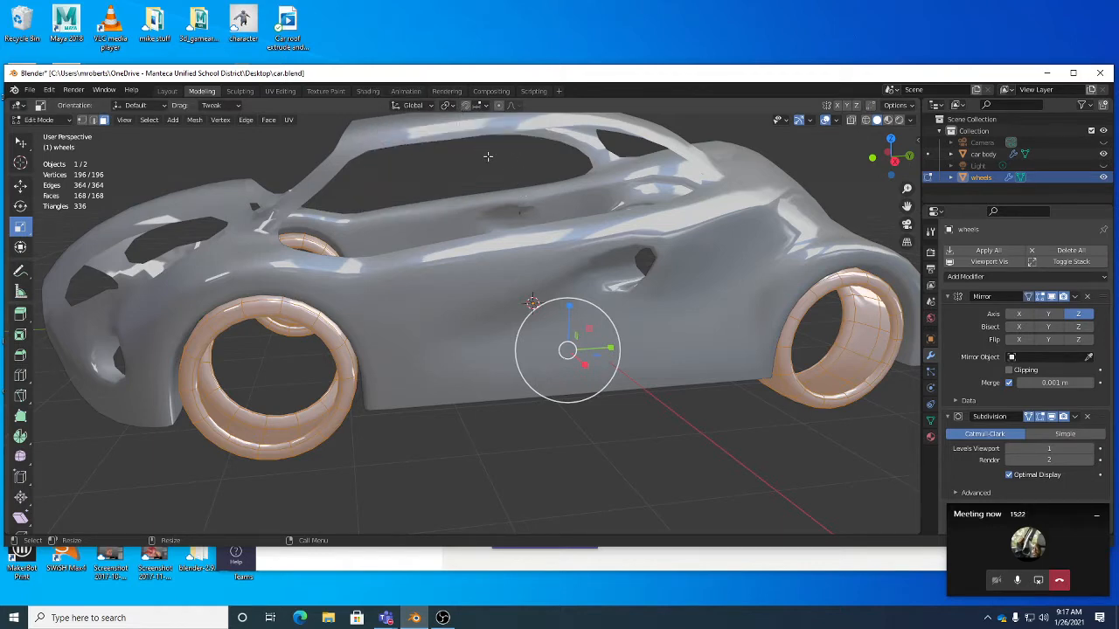
{"action": "left_click", "coordinate": [447, 106]}
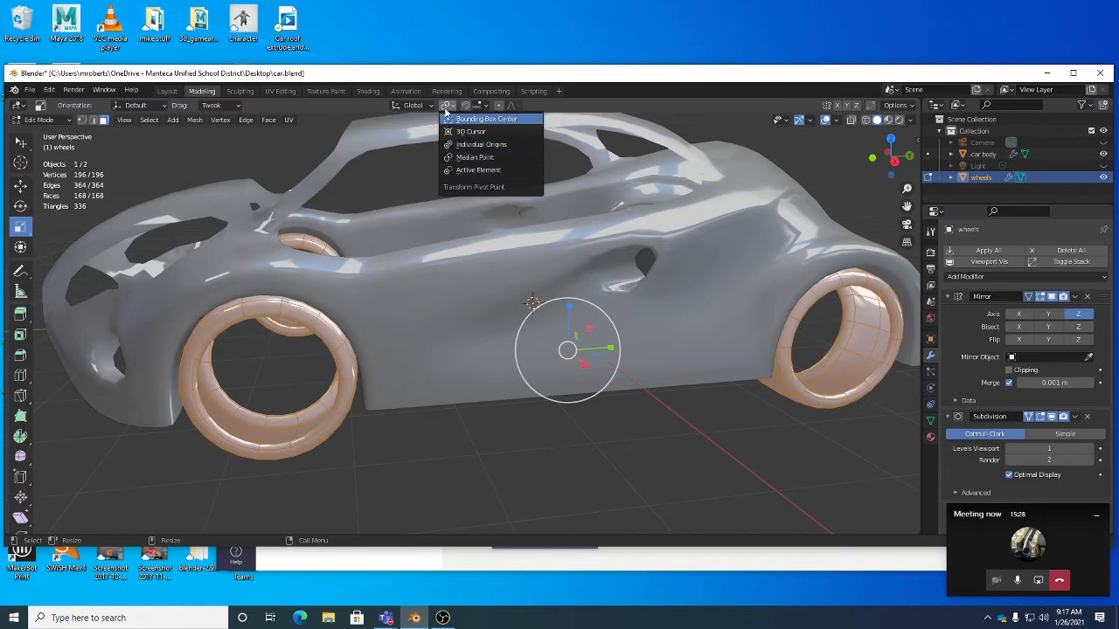
Try to scale all the wheels down about their shared pivot, and undo the resize.
{"action": "scroll", "coordinate": [581, 425], "scroll_direction": "down", "scroll_amount": 4}
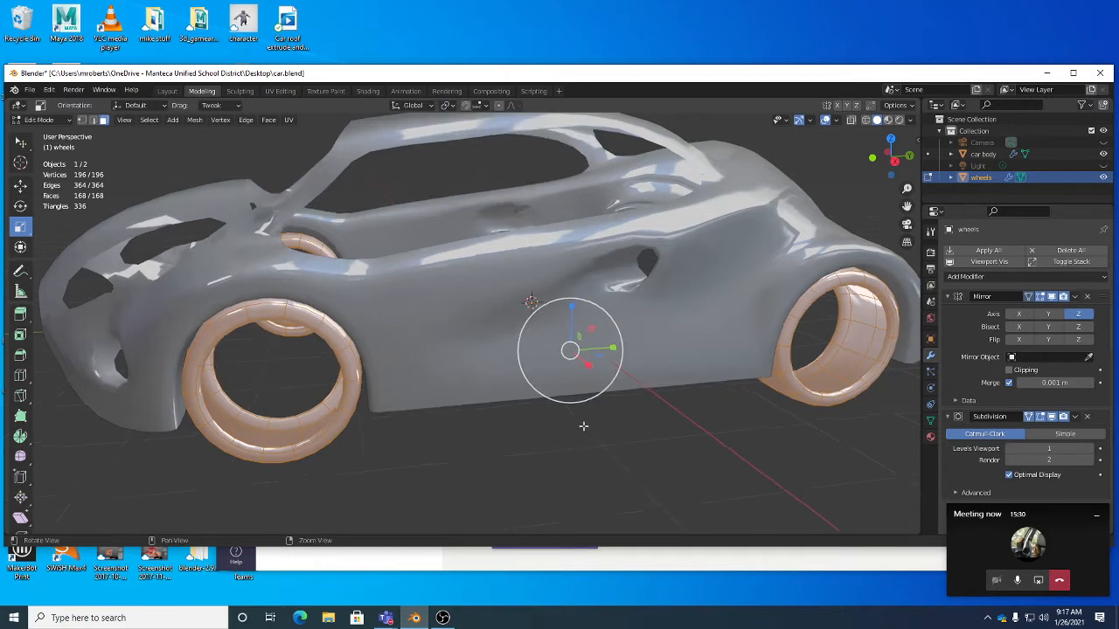
{"action": "key", "text": "s"}
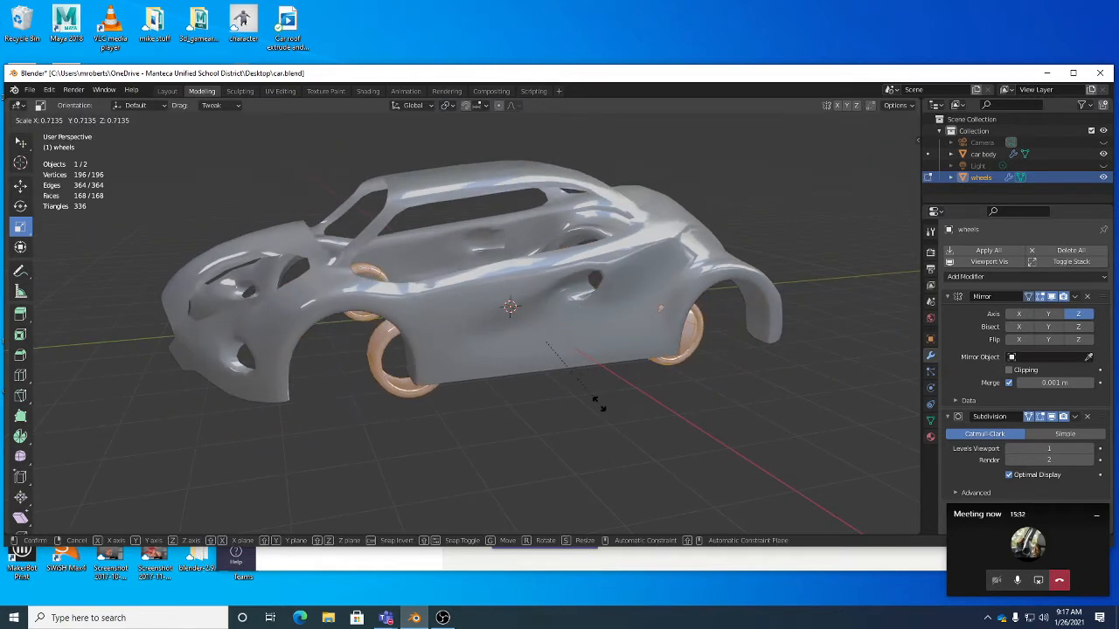
{"action": "left_click", "coordinate": [603, 392]}
{"action": "middle_click_drag", "start_coordinate": [603, 393], "coordinate": [571, 345]}
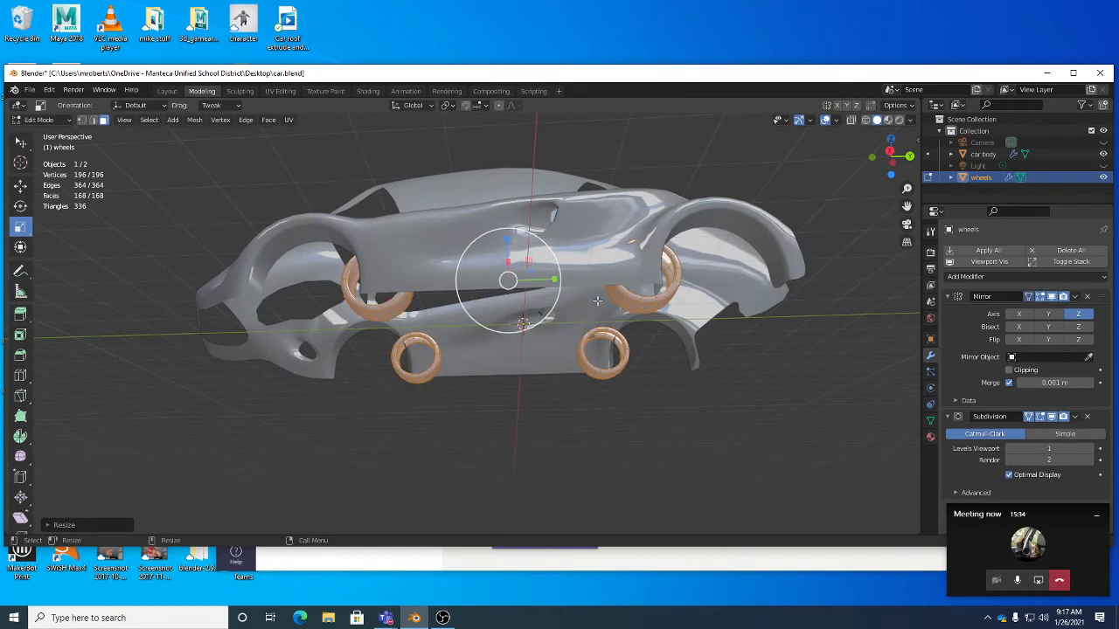
{"action": "key", "text": "ctrl+z"}
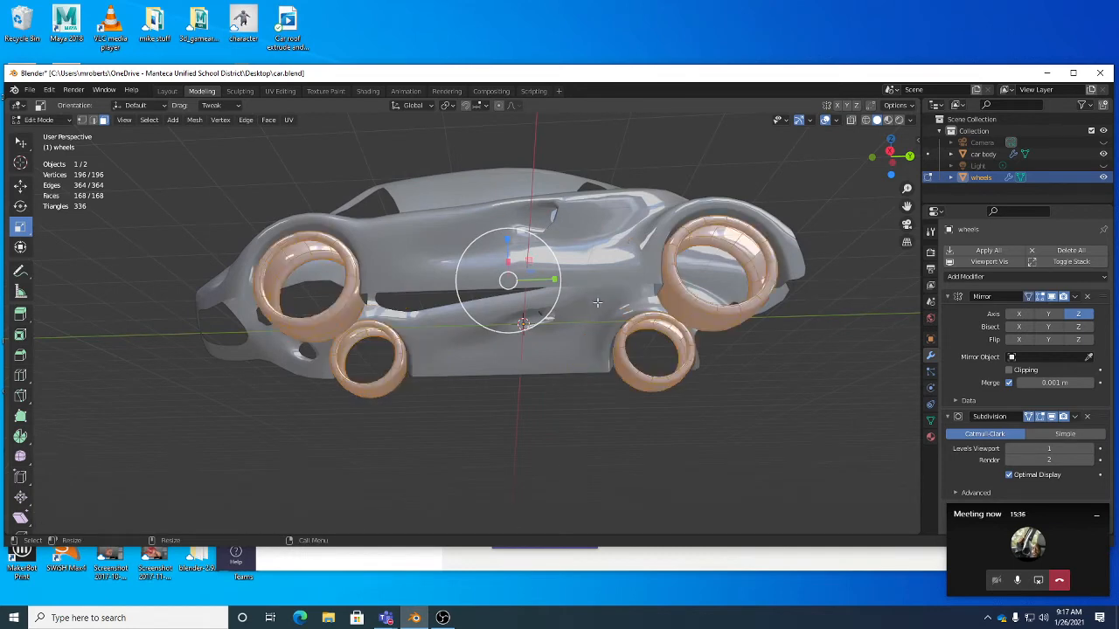
{"action": "middle_click_drag", "start_coordinate": [580, 299], "coordinate": [542, 262]}
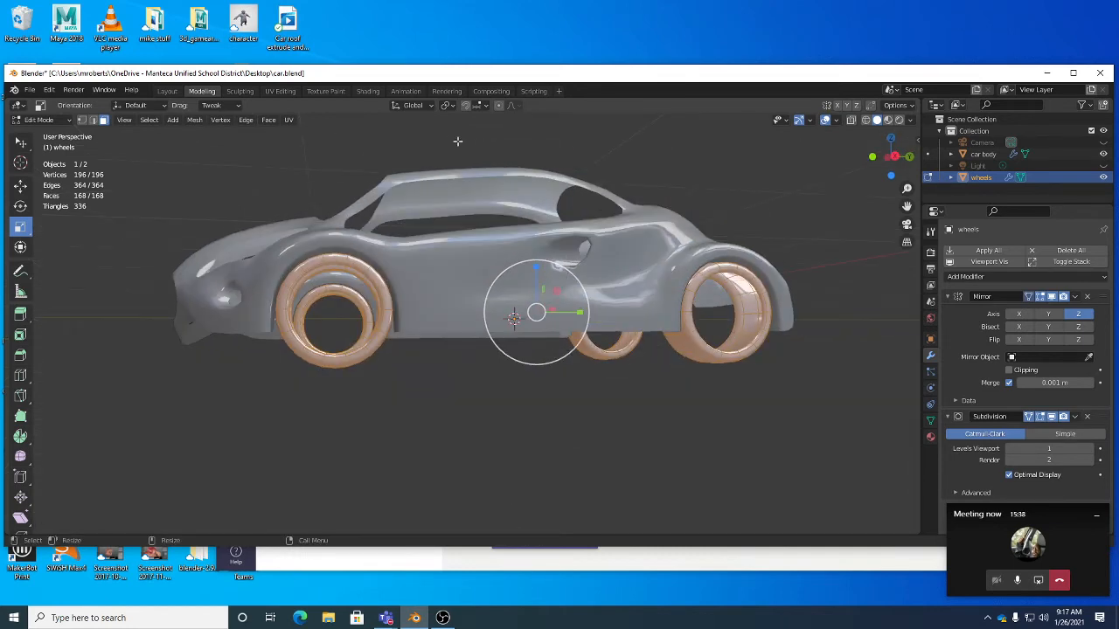
Set the transform pivot point to Median Point and try scaling the selected wheels.
{"action": "left_click", "coordinate": [447, 106]}
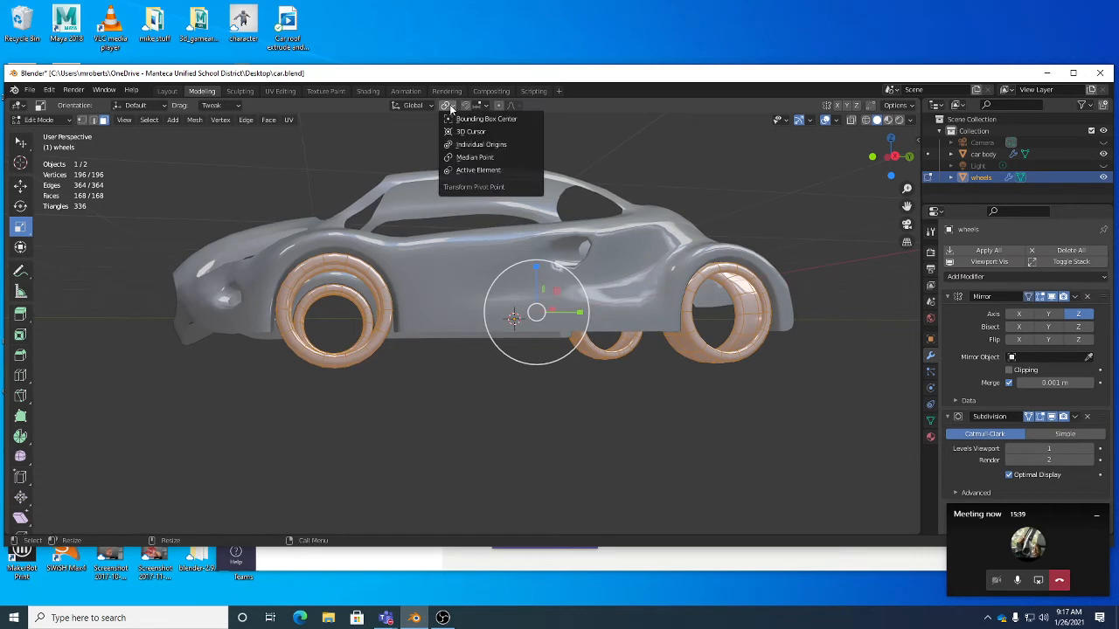
{"action": "left_click", "coordinate": [483, 158]}
{"action": "middle_click_drag", "start_coordinate": [541, 297], "coordinate": [627, 365]}
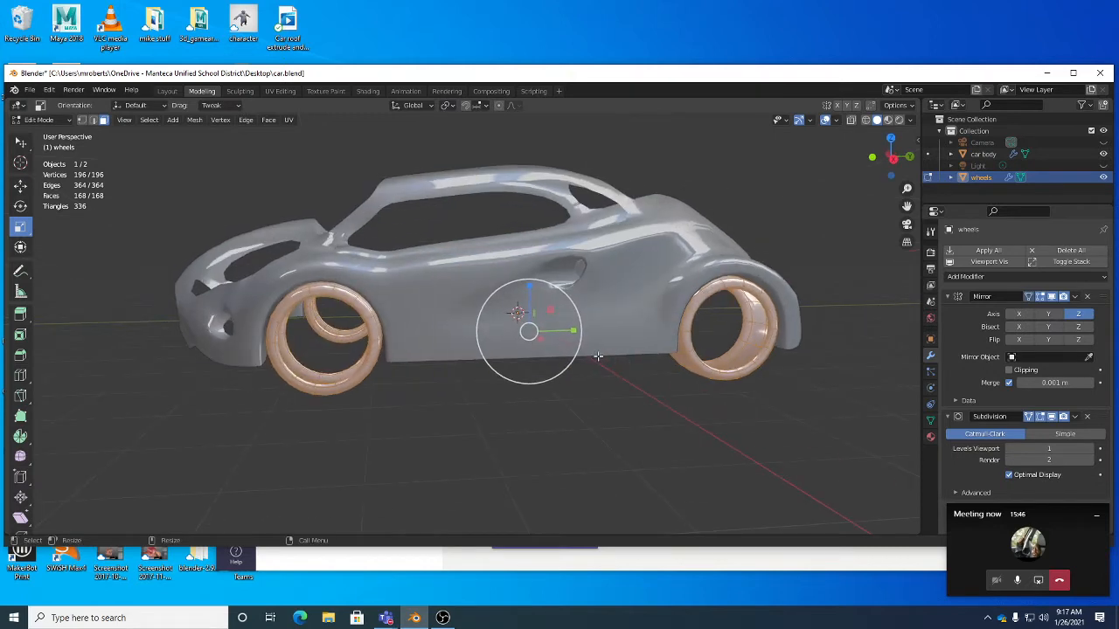
{"action": "key", "text": "s"}
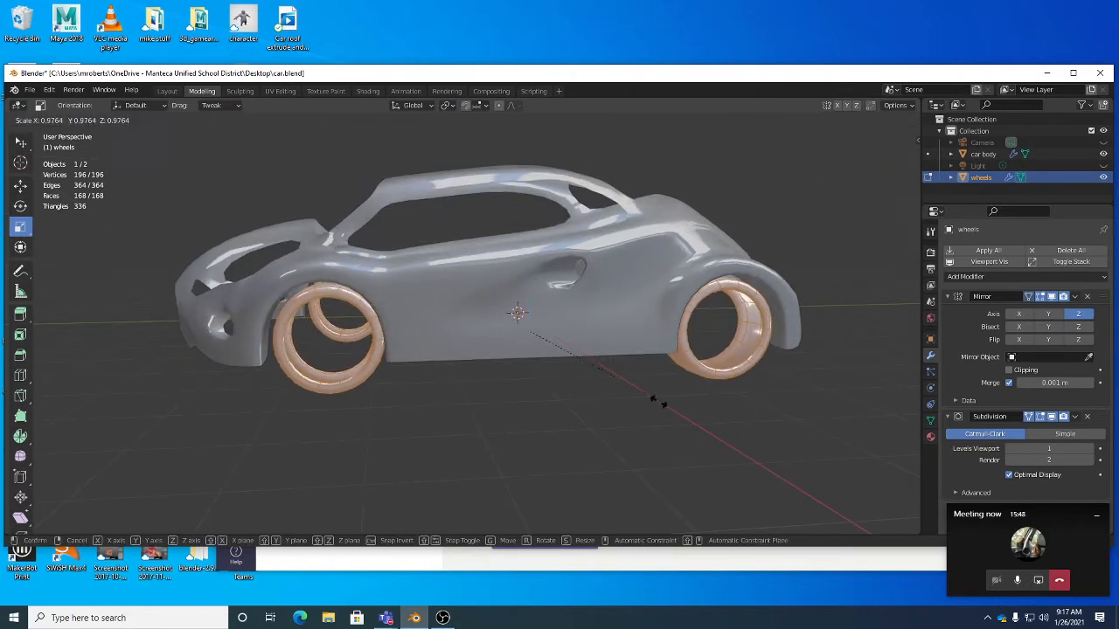
{"action": "left_click", "coordinate": [586, 401]}
{"action": "middle_click_drag", "start_coordinate": [585, 401], "coordinate": [605, 378]}
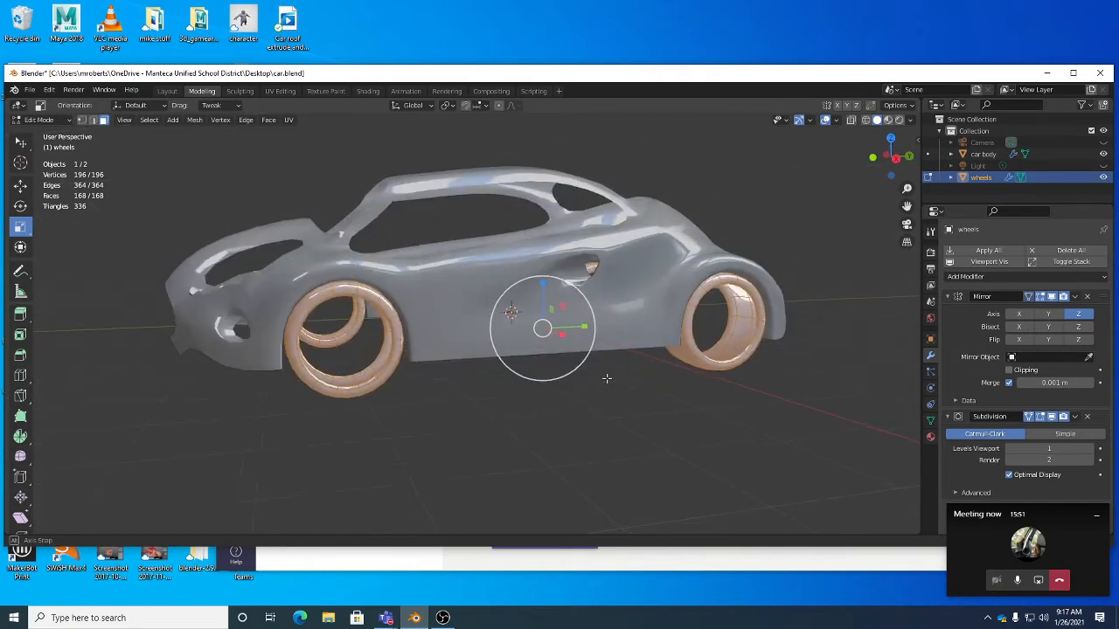
Set the transform pivot point to Individual Origins for the selected wheels.
{"action": "left_click", "coordinate": [447, 105]}
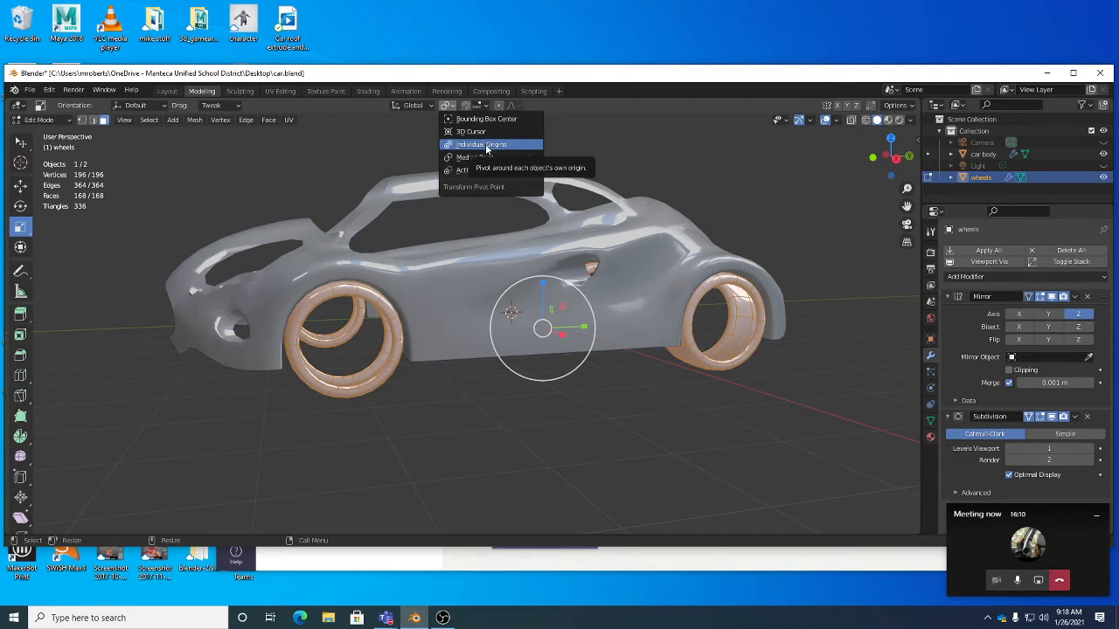
{"action": "left_click", "coordinate": [483, 146]}
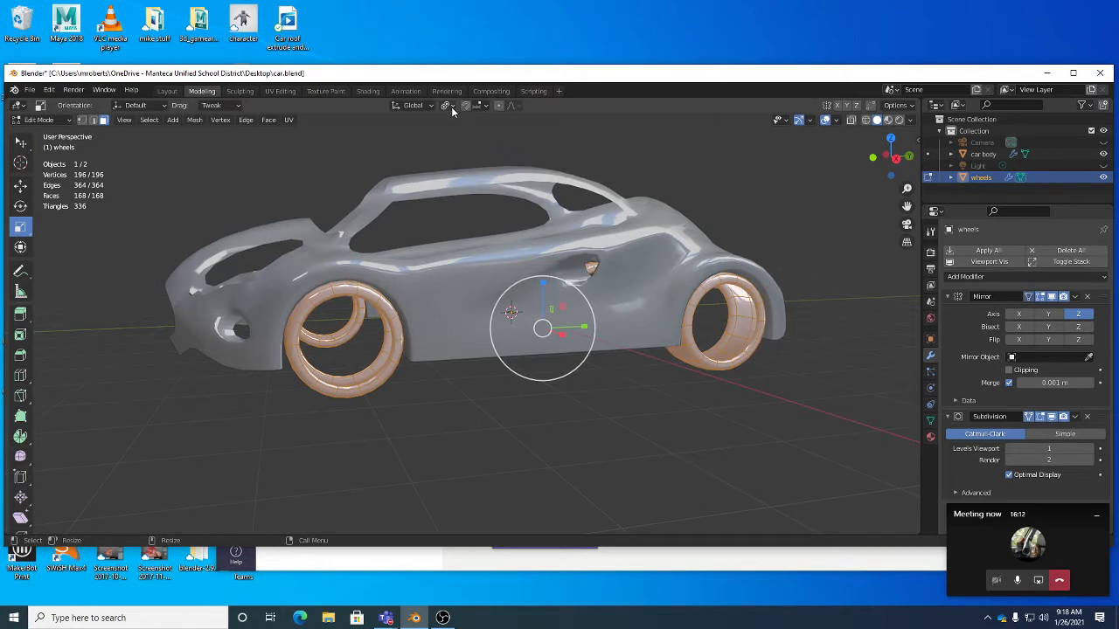
Try scaling all the wheels down, each about its own individual origin.
{"action": "middle_click_drag", "start_coordinate": [639, 298], "coordinate": [621, 392]}
{"action": "key", "text": "s"}
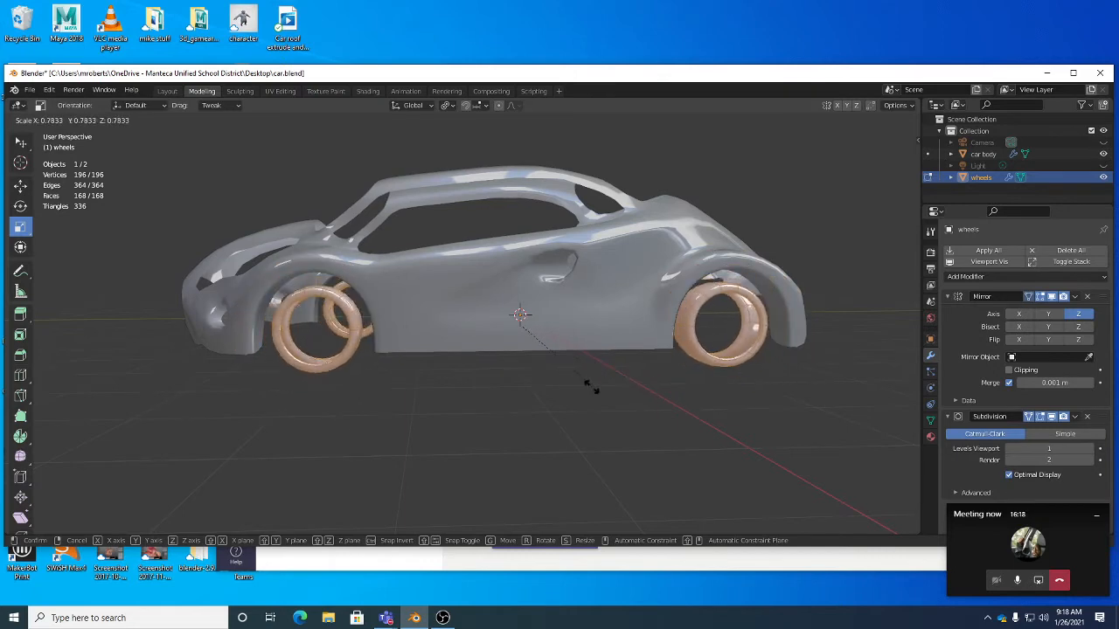
{"action": "left_click", "coordinate": [562, 386]}
{"action": "middle_click_drag", "start_coordinate": [542, 393], "coordinate": [642, 387]}
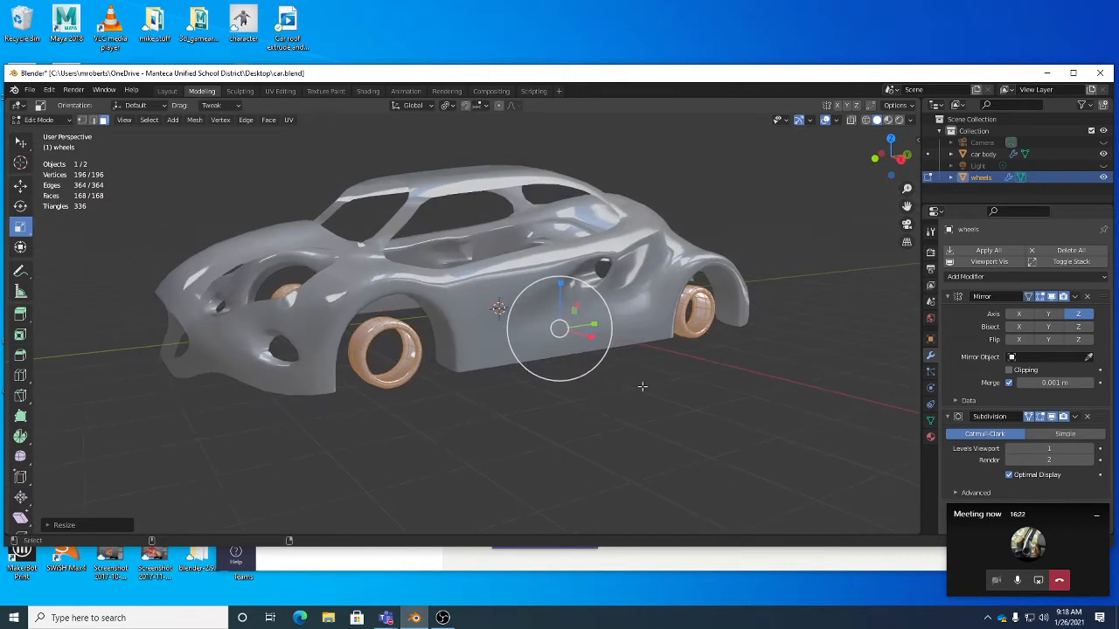
{"action": "left_click", "coordinate": [451, 106]}
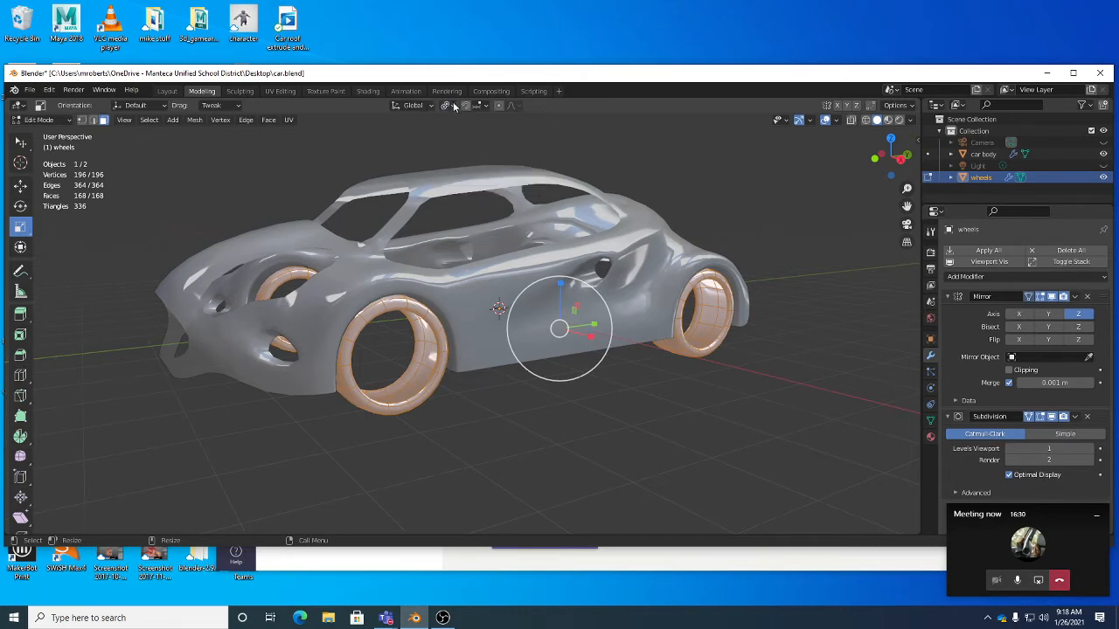
{"action": "left_click", "coordinate": [413, 106]}
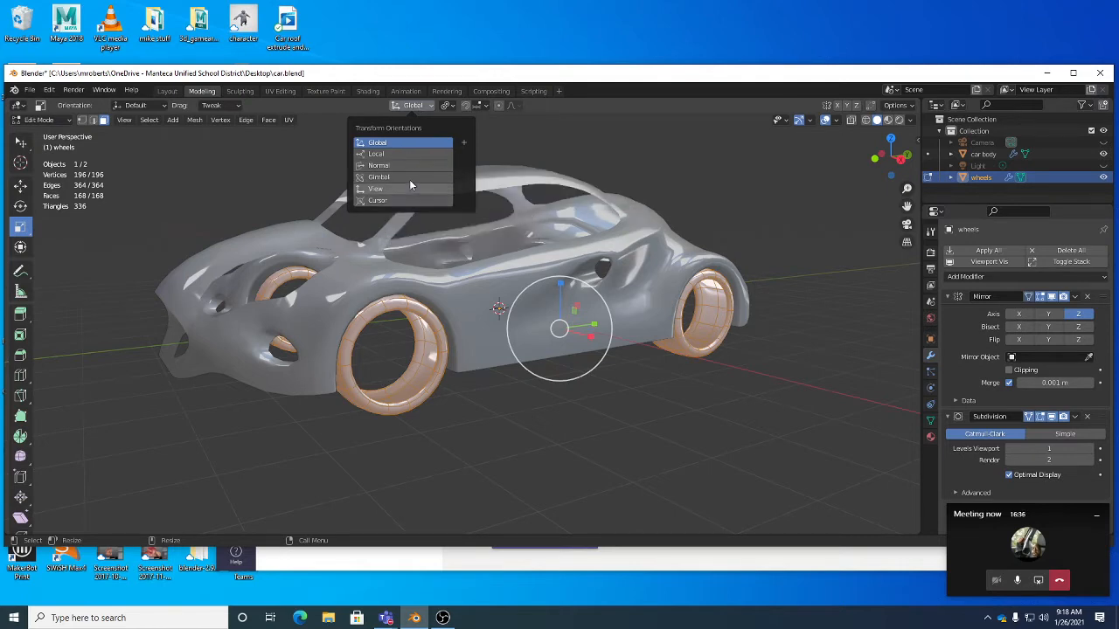
{"action": "left_click", "coordinate": [447, 106]}
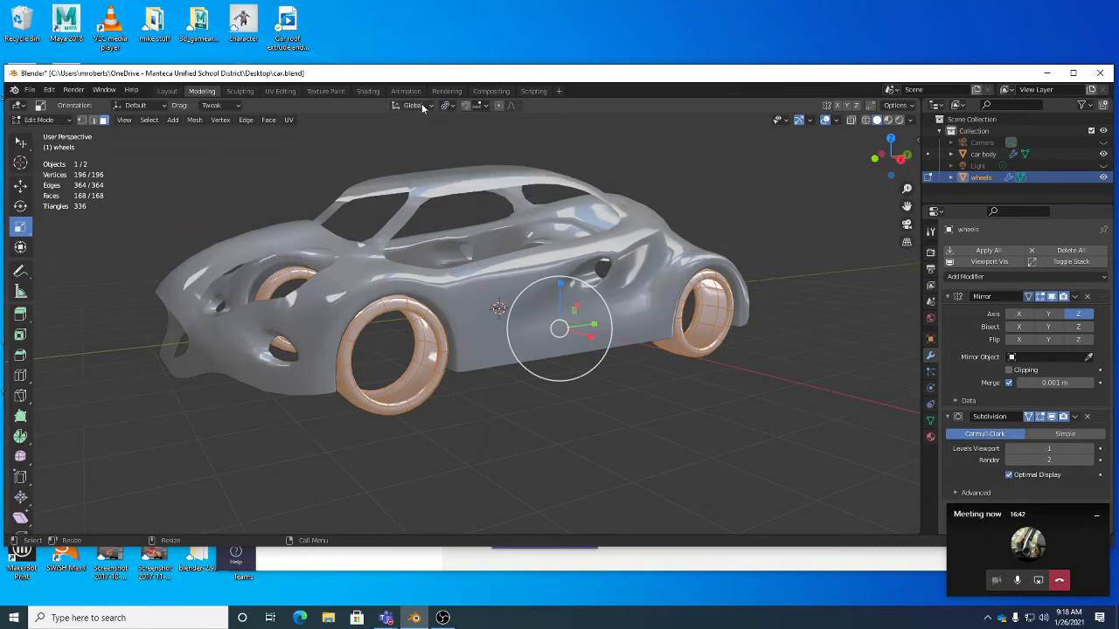
Select the whole linked front wheel, using a face at its top as the active face.
{"action": "middle_click_drag", "start_coordinate": [472, 276], "coordinate": [533, 290]}
{"action": "left_click", "coordinate": [400, 293]}
{"action": "key", "text": "ctrl+l"}
{"action": "left_click", "coordinate": [447, 105]}
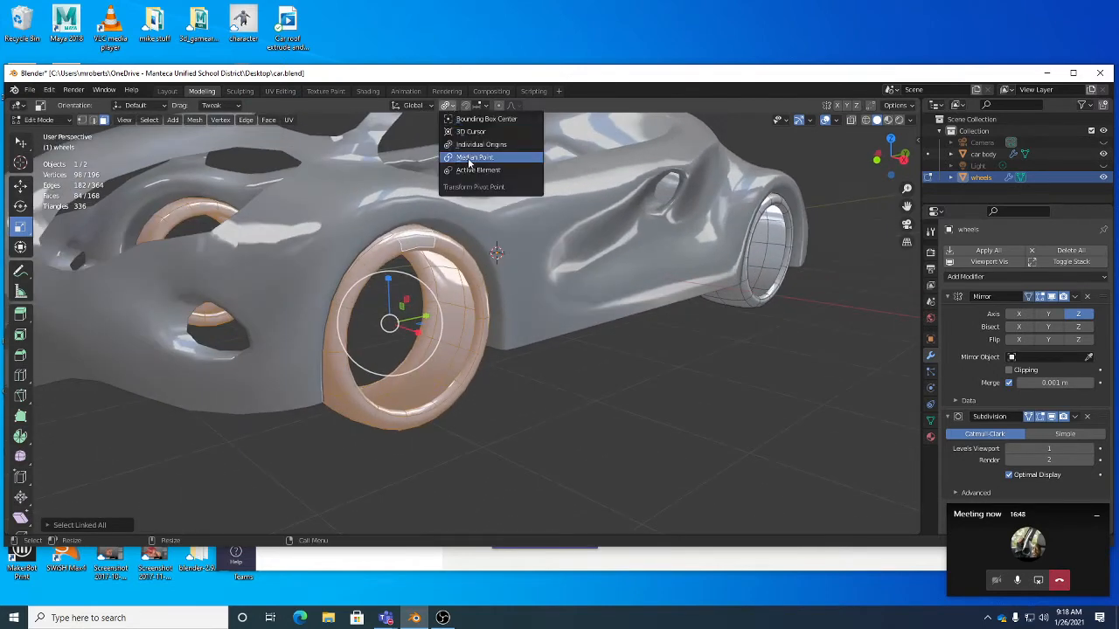
{"action": "middle_click_drag", "start_coordinate": [498, 254], "coordinate": [528, 281]}
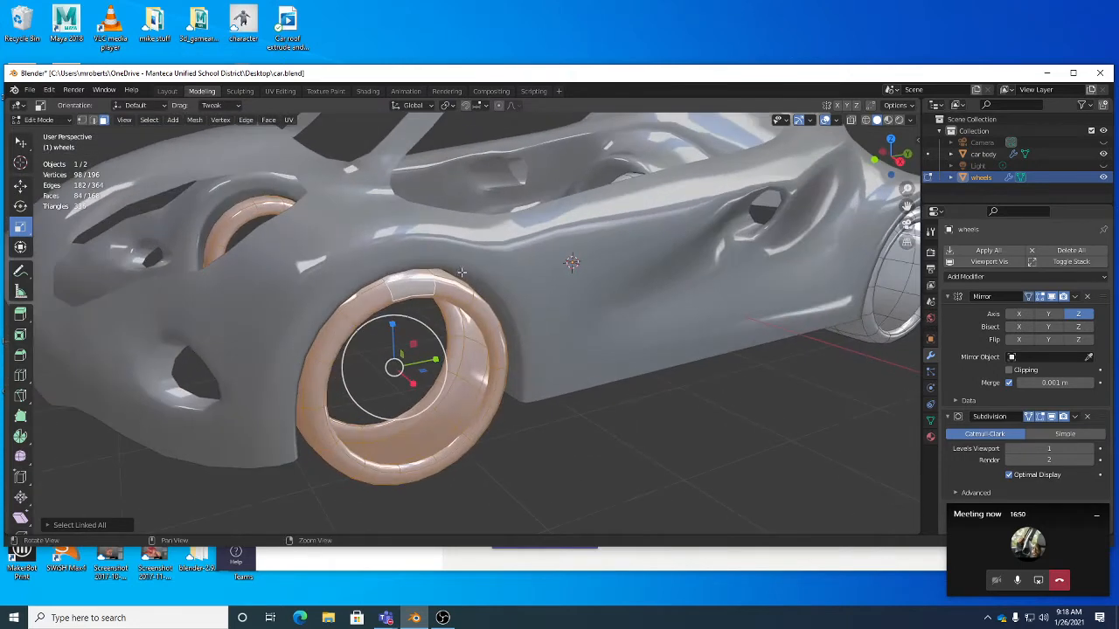
{"action": "left_click", "coordinate": [413, 288]}
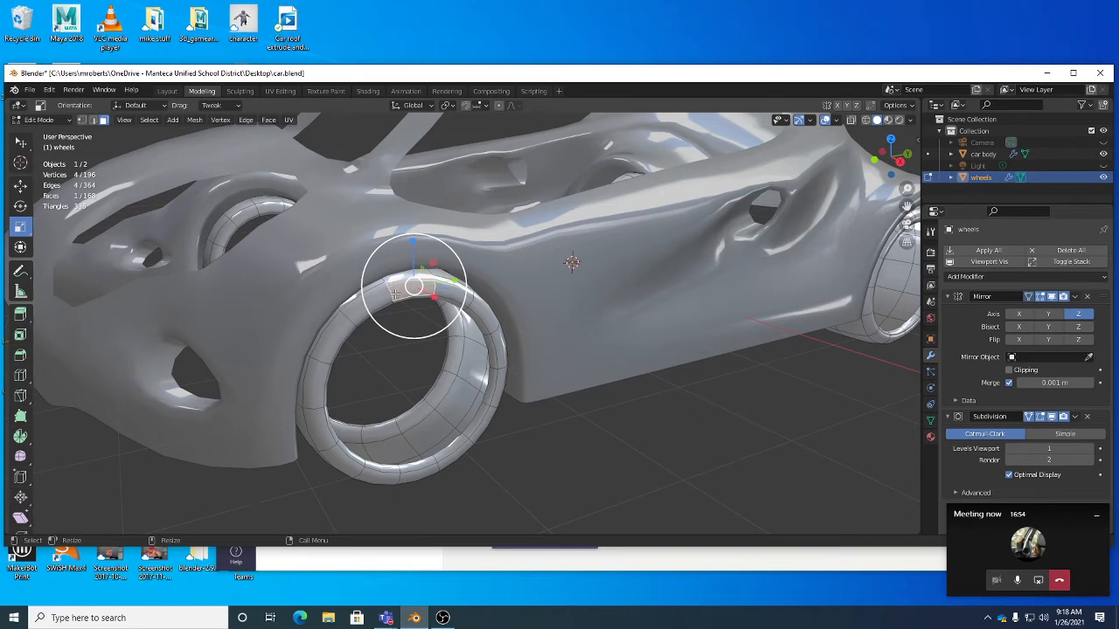
{"action": "key", "text": "ctrl+l"}
{"action": "middle_click_drag", "start_coordinate": [541, 329], "coordinate": [368, 286]}
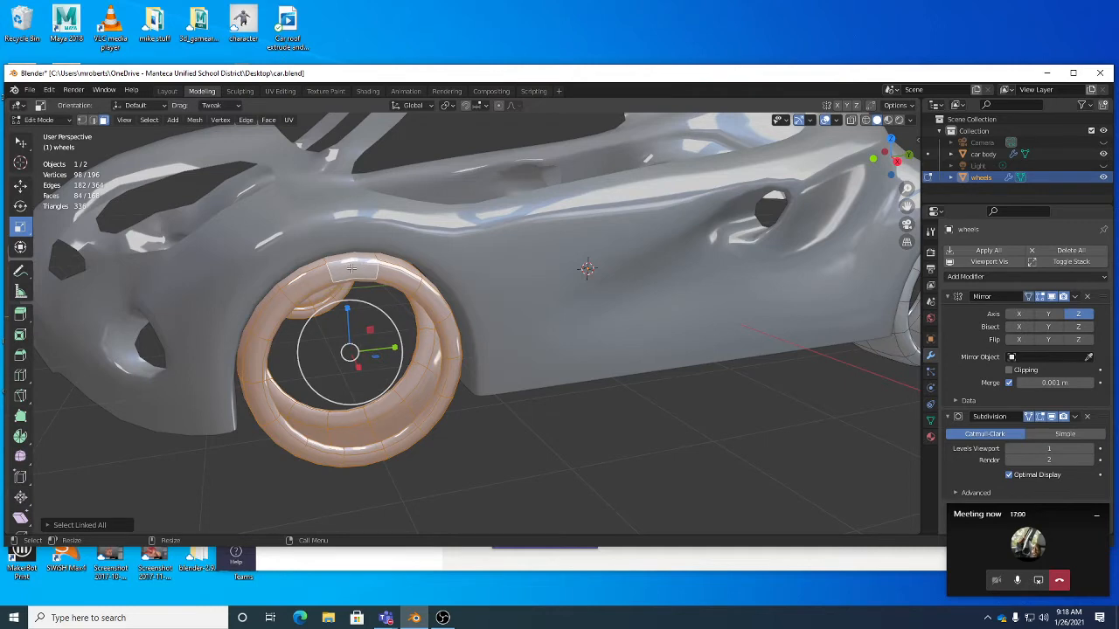
Set the transform pivot point to Active Element, try scaling the front wheel about its top face, and undo the resize.
{"action": "left_click", "coordinate": [459, 107]}
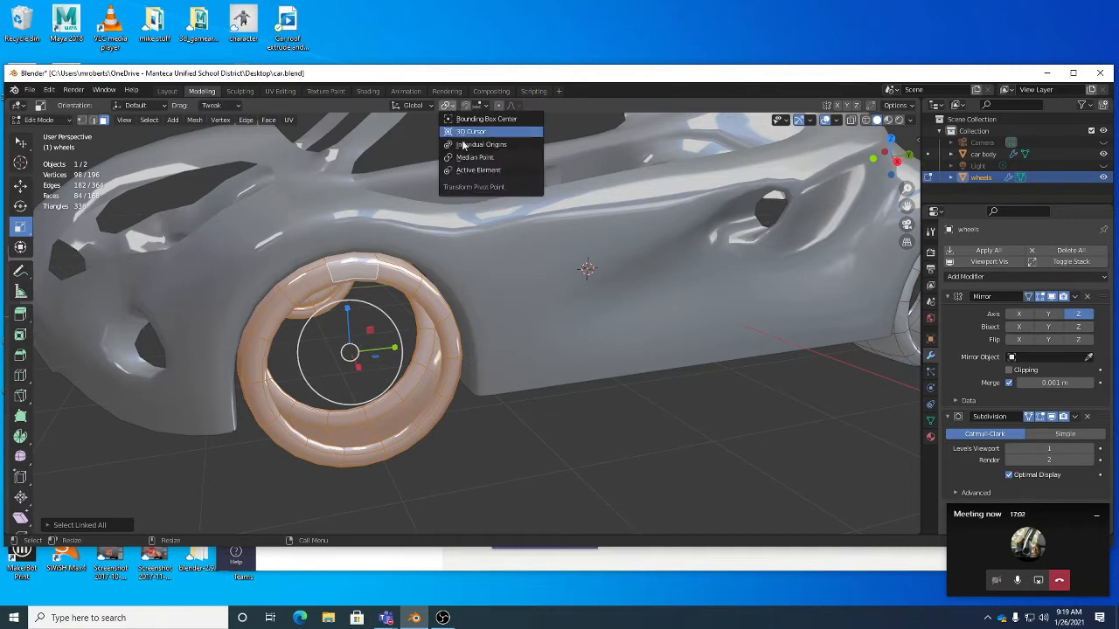
{"action": "left_click", "coordinate": [479, 168]}
{"action": "scroll", "coordinate": [567, 333], "scroll_direction": "down", "scroll_amount": 5}
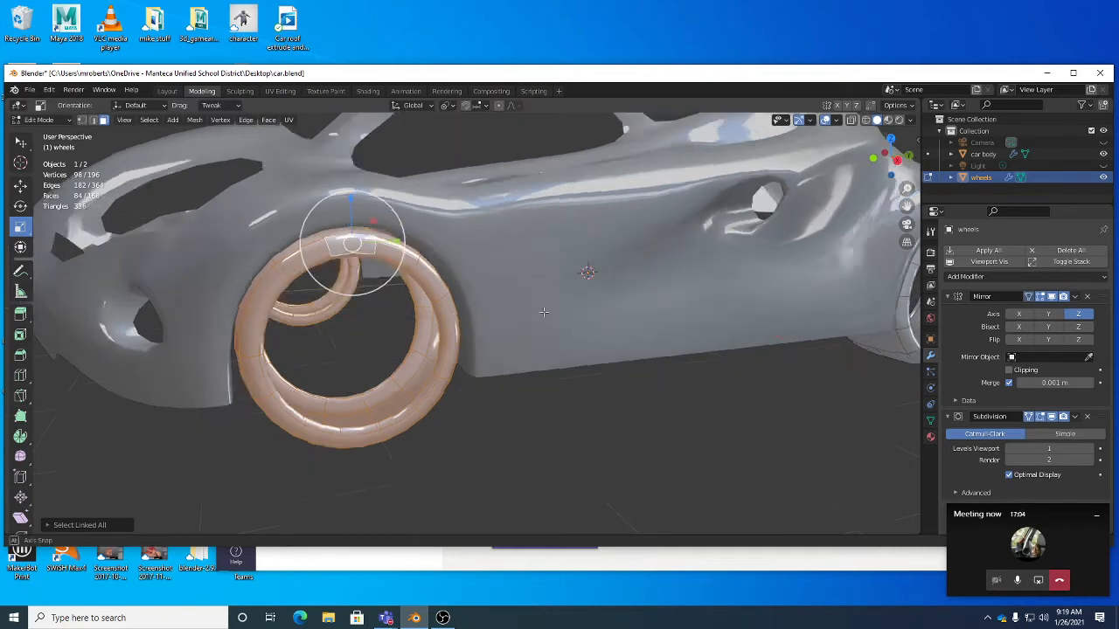
{"action": "key", "text": "s"}
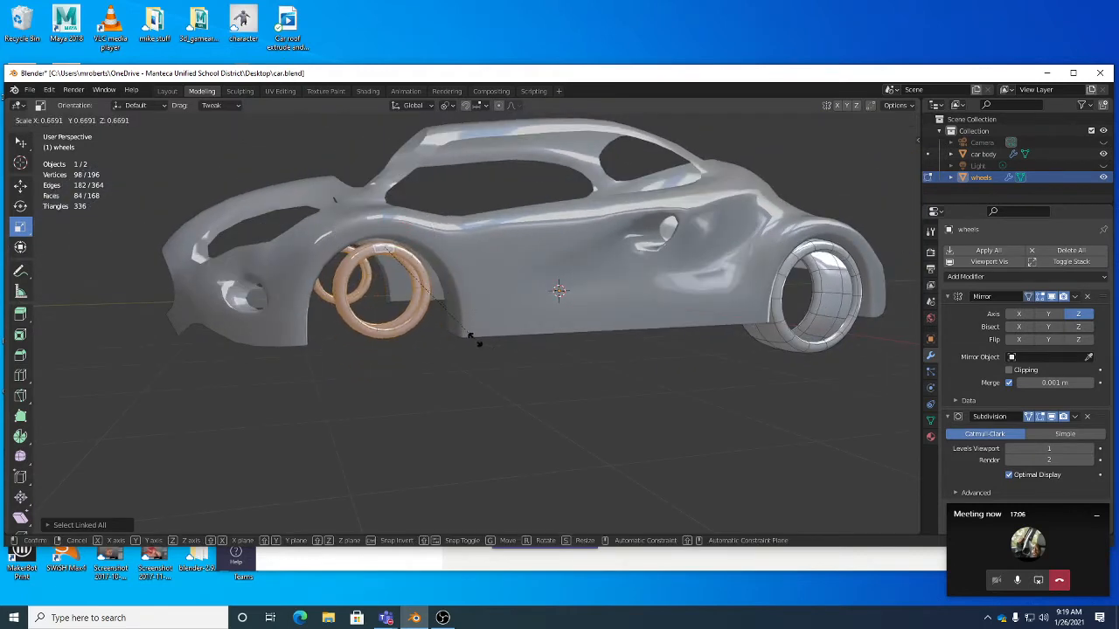
{"action": "left_click", "coordinate": [476, 341]}
{"action": "key", "text": "ctrl+z"}
{"action": "middle_click_drag", "start_coordinate": [407, 402], "coordinate": [416, 403]}
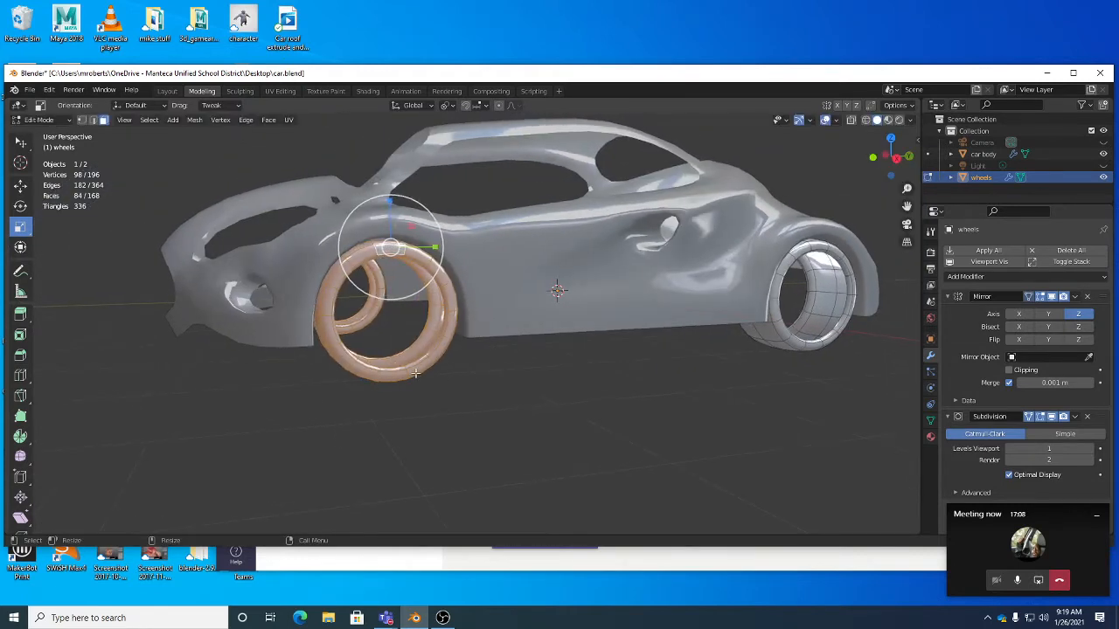
Reselect the linked front wheel from its bottom and front-side faces, try scaling it about the active face, and undo the resize.
{"action": "left_click", "coordinate": [416, 373]}
{"action": "key", "text": "ctrl+l"}
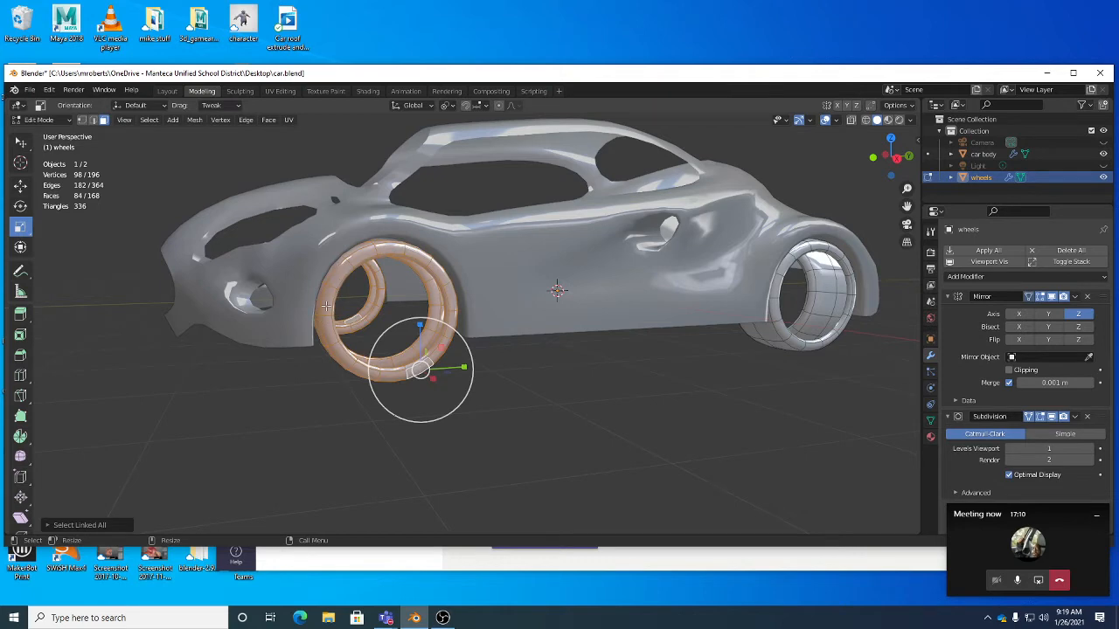
{"action": "left_click", "coordinate": [326, 305]}
{"action": "key", "text": "ctrl+l"}
{"action": "key", "text": "s"}
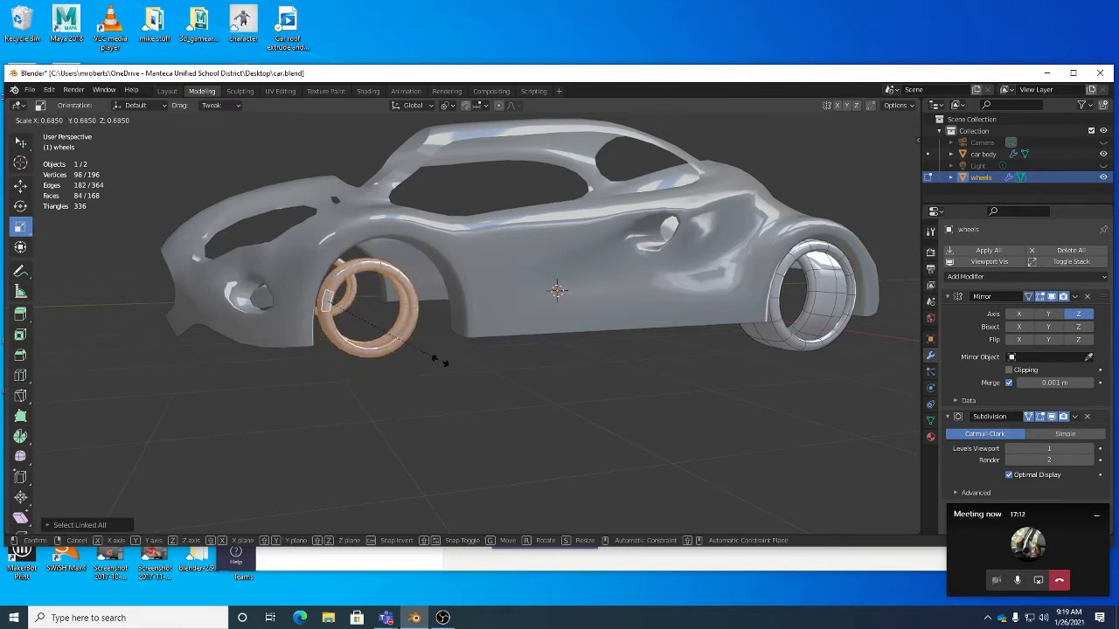
{"action": "left_click", "coordinate": [441, 361]}
{"action": "key", "text": "ctrl+z"}
{"action": "middle_click_drag", "start_coordinate": [484, 355], "coordinate": [504, 376]}
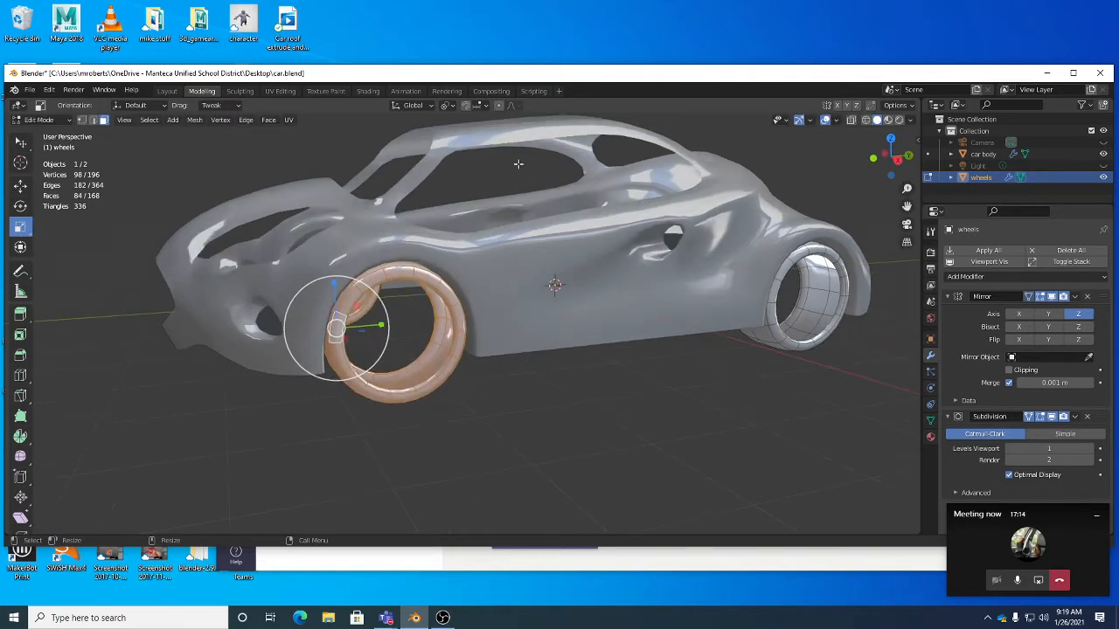
Set the transform pivot point to Median Point and the transform orientation to Normal.
{"action": "left_click", "coordinate": [446, 105]}
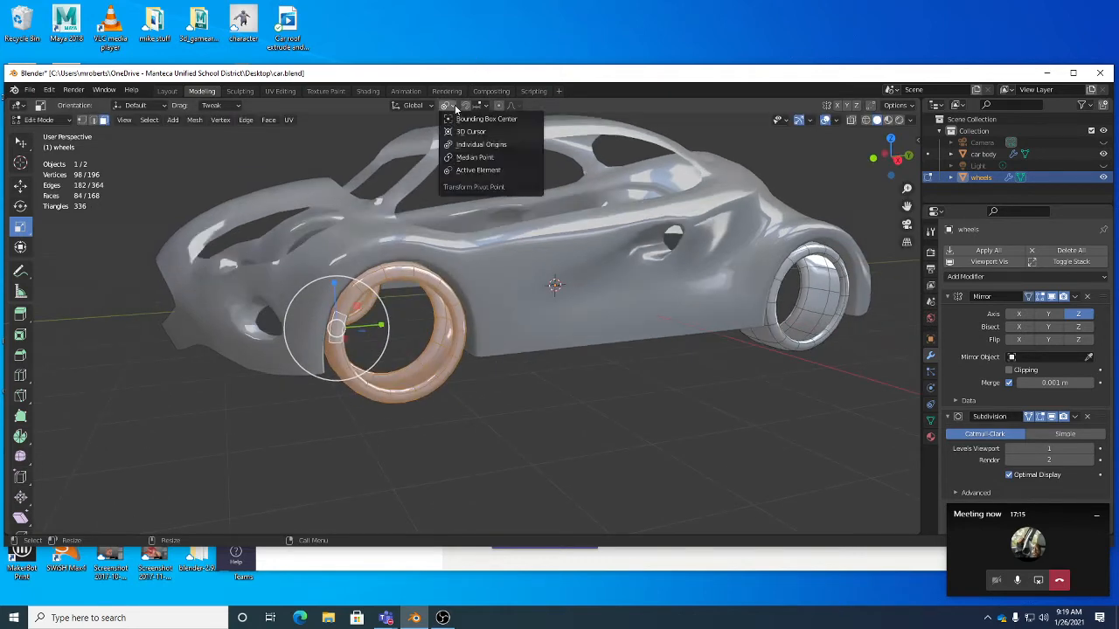
{"action": "left_click", "coordinate": [472, 158]}
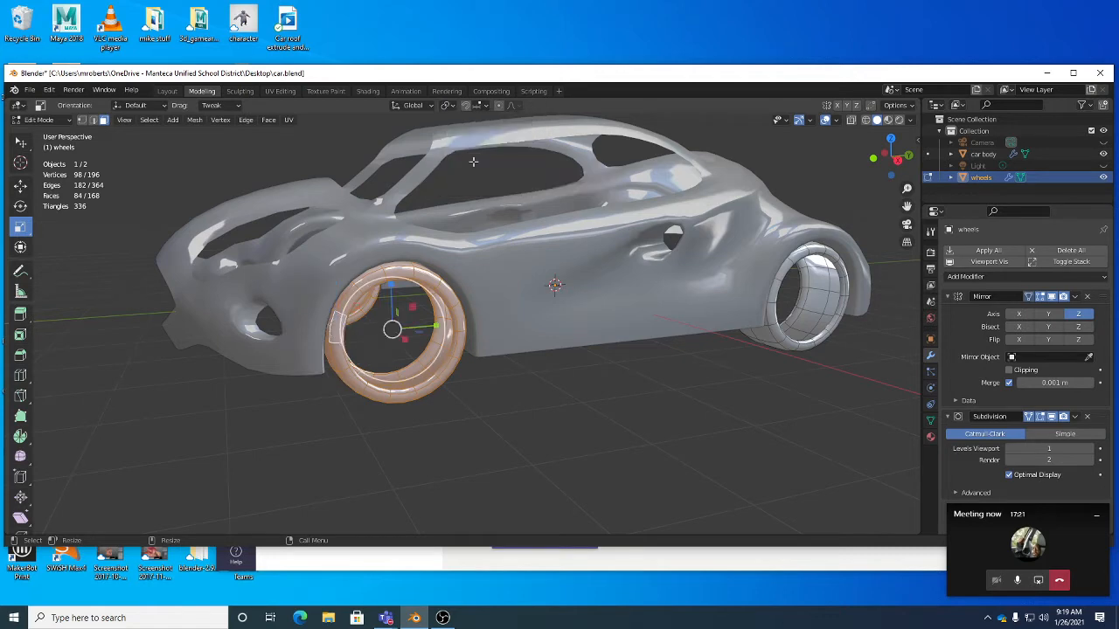
{"action": "left_click", "coordinate": [416, 106]}
{"action": "left_click", "coordinate": [423, 162]}
Try scaling the front wheel with the Normal orientation, and undo the change.
{"action": "middle_click_drag", "start_coordinate": [465, 237], "coordinate": [528, 285]}
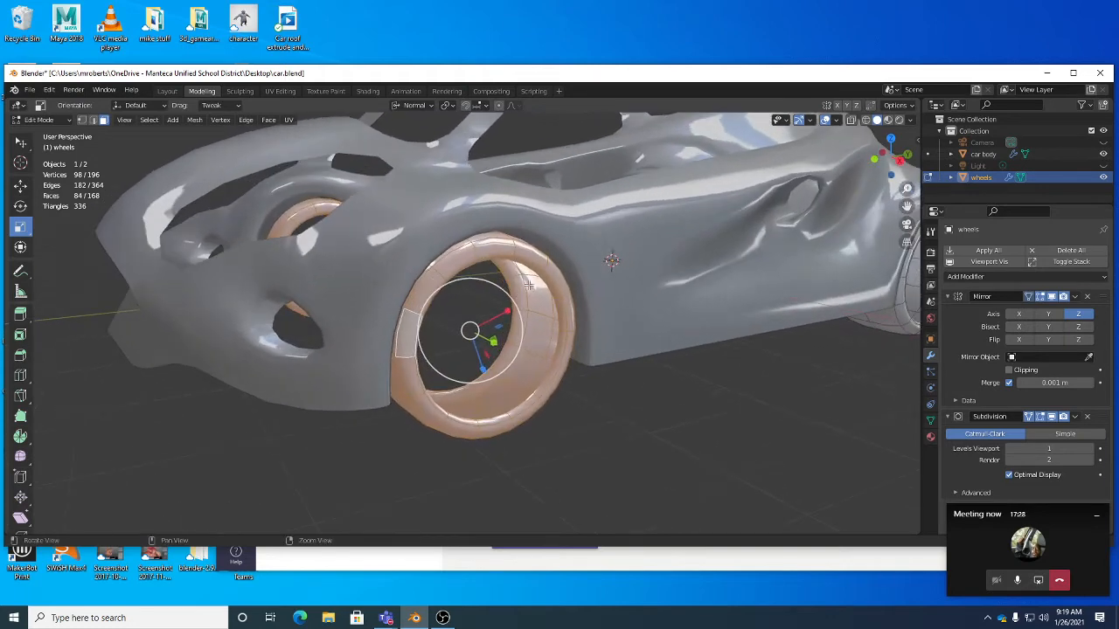
{"action": "left_click_drag", "start_coordinate": [599, 335], "coordinate": [572, 335]}
{"action": "key", "text": "ctrl+z"}
Select a single face on the front wheel's upper inner rim and try scaling it along the Normal X axis.
{"action": "middle_click_drag", "start_coordinate": [576, 333], "coordinate": [460, 192]}
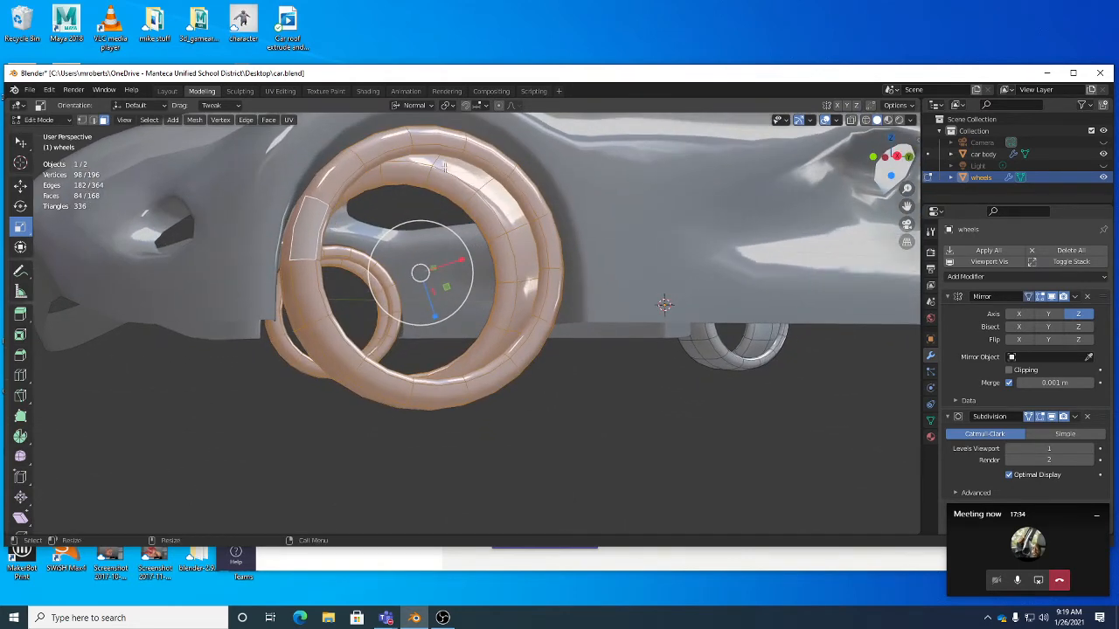
{"action": "middle_click_drag", "start_coordinate": [531, 220], "coordinate": [340, 181]}
{"action": "left_click", "coordinate": [540, 224]}
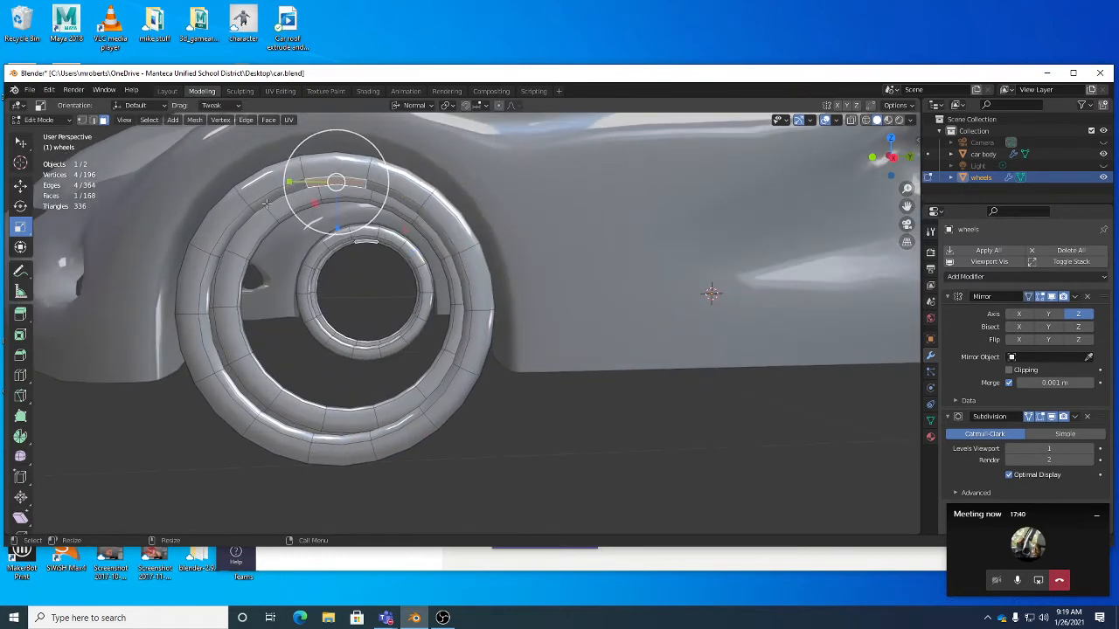
{"action": "middle_click_drag", "start_coordinate": [266, 199], "coordinate": [431, 333]}
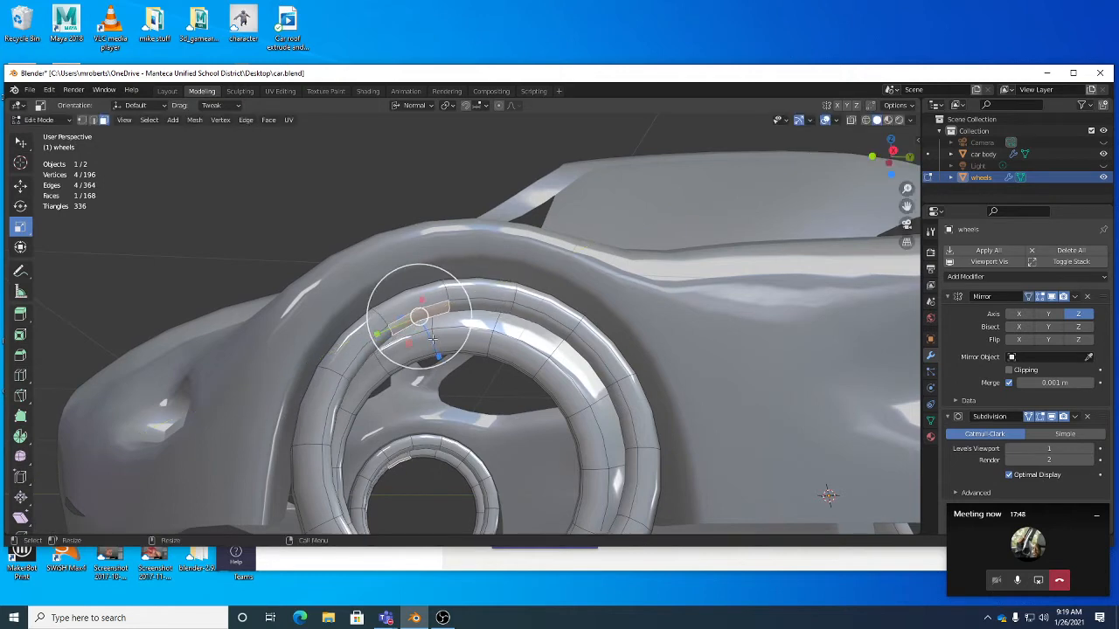
{"action": "middle_click_drag", "start_coordinate": [418, 298], "coordinate": [381, 181]}
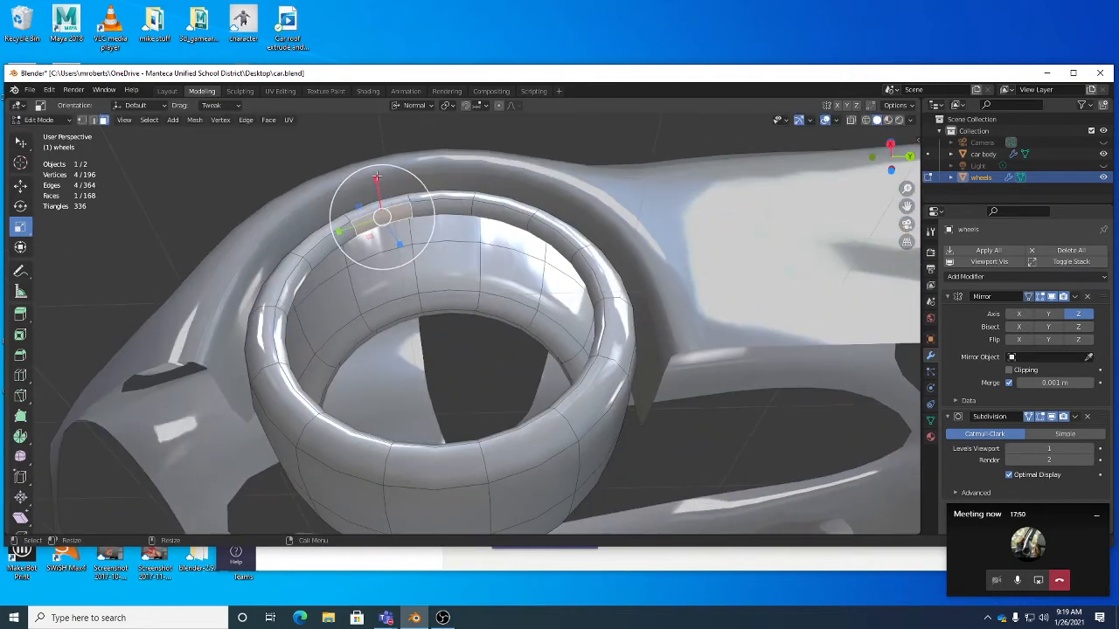
{"action": "left_click_drag", "start_coordinate": [379, 180], "coordinate": [379, 210]}
Add two more upper rim faces to the selection and try scaling the three faces along the Normal X axis.
{"action": "middle_click_drag", "start_coordinate": [379, 209], "coordinate": [494, 223]}
{"action": "left_click", "coordinate": [510, 234], "text": "shift"}
{"action": "left_click", "coordinate": [544, 258], "text": "shift"}
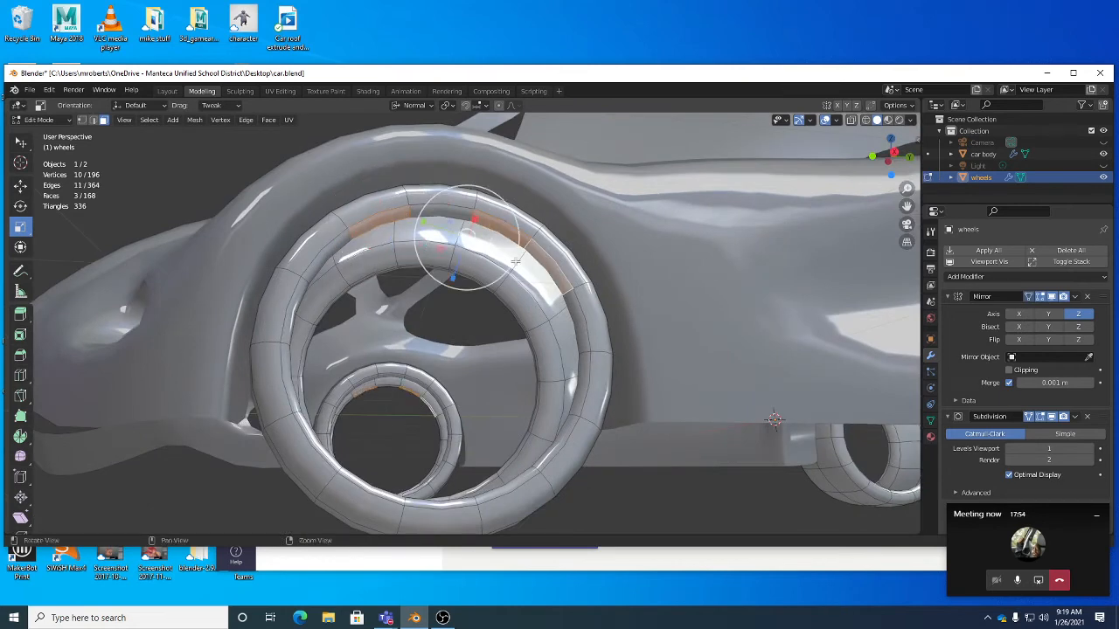
{"action": "middle_click_drag", "start_coordinate": [544, 258], "coordinate": [522, 204]}
{"action": "key", "text": "s"}
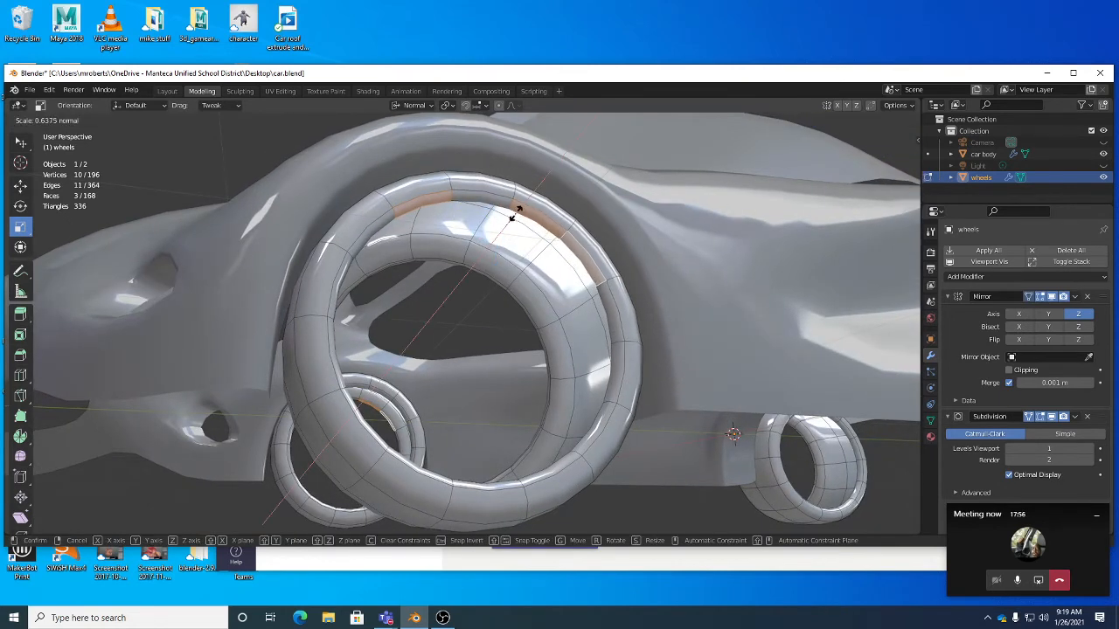
{"action": "left_click", "coordinate": [508, 231]}
{"action": "left_click", "coordinate": [588, 268], "text": "ctrl"}
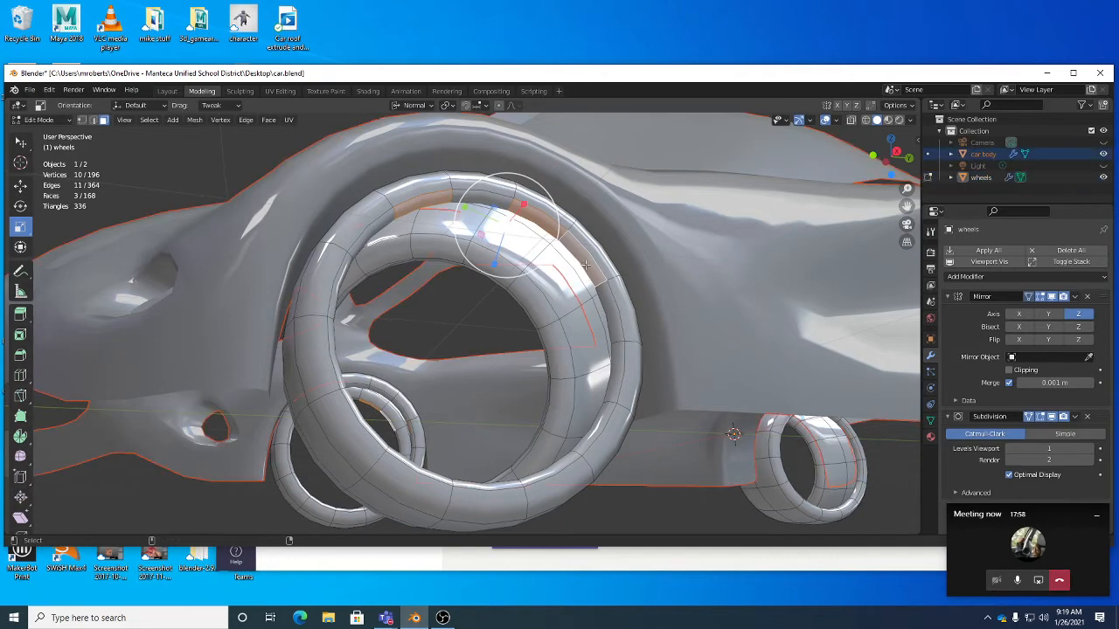
Select one face on the front wheel's upper rim and set the transform orientation to Global.
{"action": "left_click", "coordinate": [587, 266]}
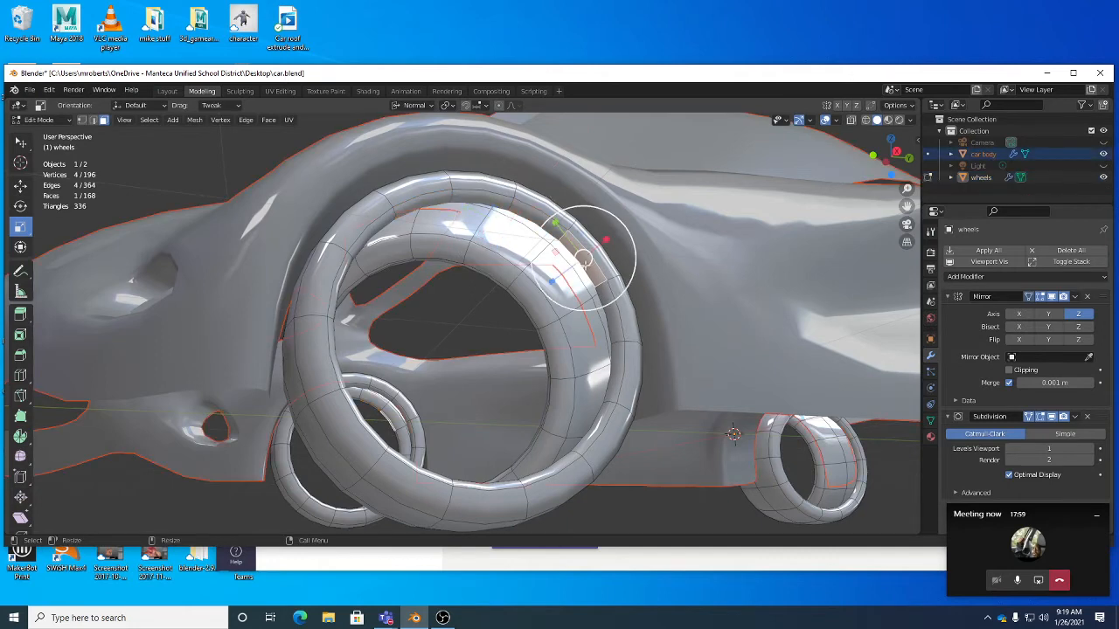
{"action": "left_click", "coordinate": [416, 105]}
{"action": "left_click", "coordinate": [419, 140]}
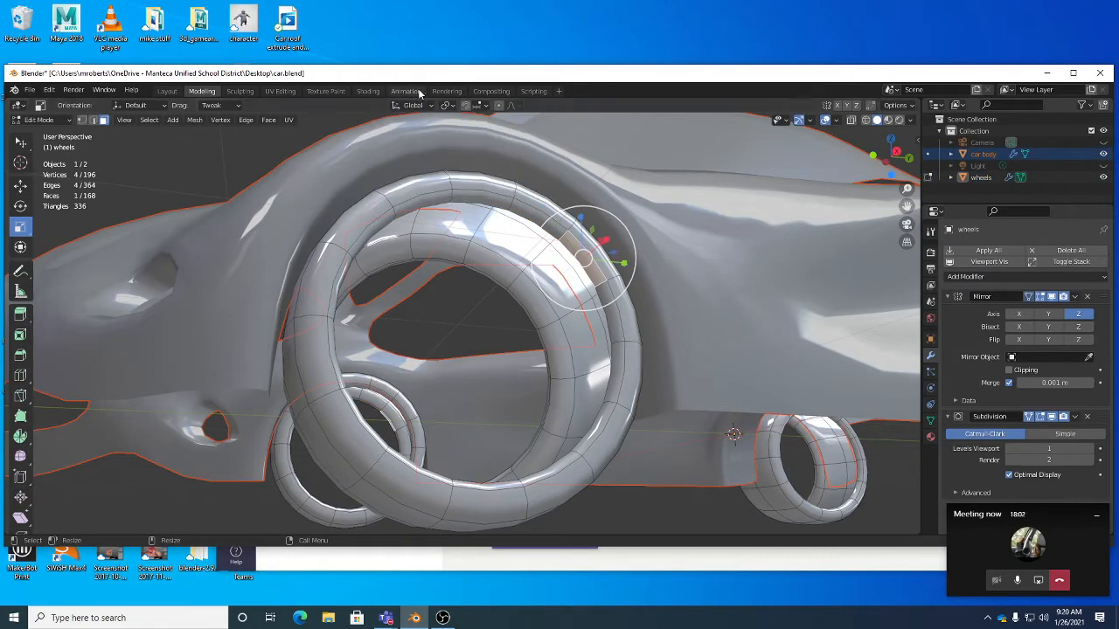
Switch to Object Mode and select the wheels object.
{"action": "key", "text": "4"}
{"action": "left_click", "coordinate": [477, 194]}
{"action": "right_click_drag", "start_coordinate": [503, 210], "coordinate": [468, 278], "text": "alt"}
{"action": "left_click_drag", "start_coordinate": [467, 278], "coordinate": [418, 298], "text": "alt"}
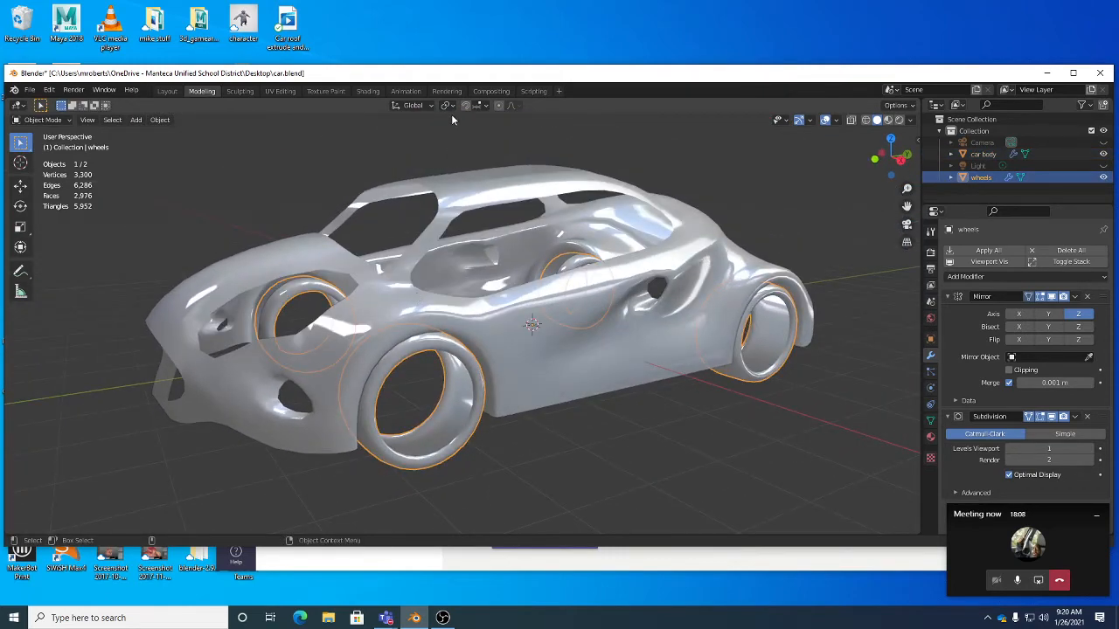
Examine the transform orientation and transform pivot point options in Object Mode.
{"action": "left_click", "coordinate": [413, 105]}
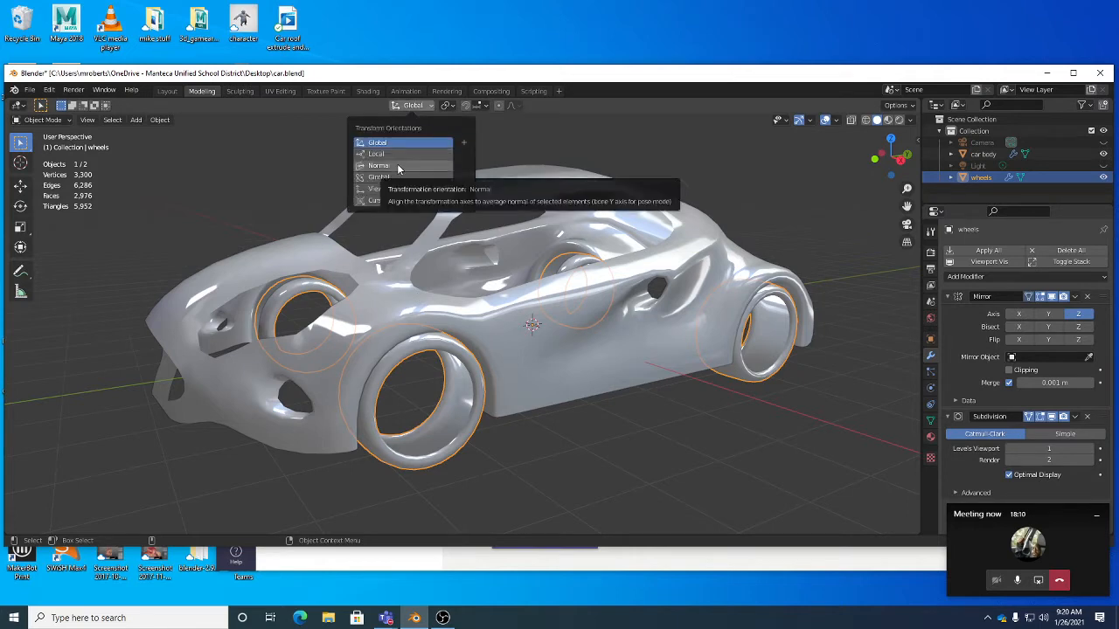
{"action": "left_click", "coordinate": [453, 106]}
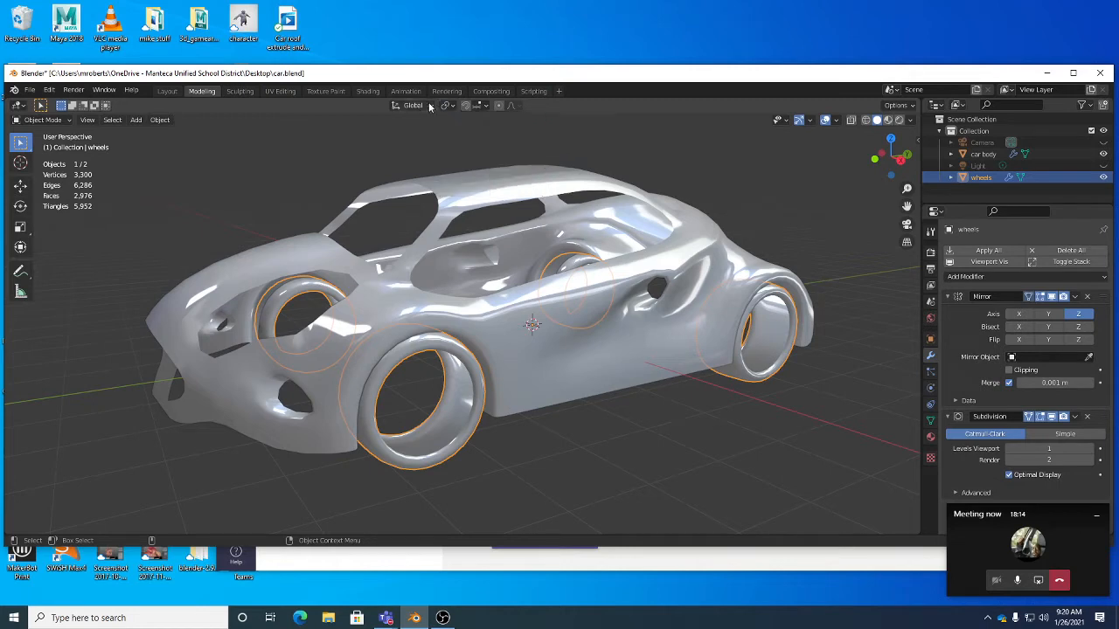
{"action": "left_click", "coordinate": [414, 105]}
{"action": "left_click", "coordinate": [453, 106]}
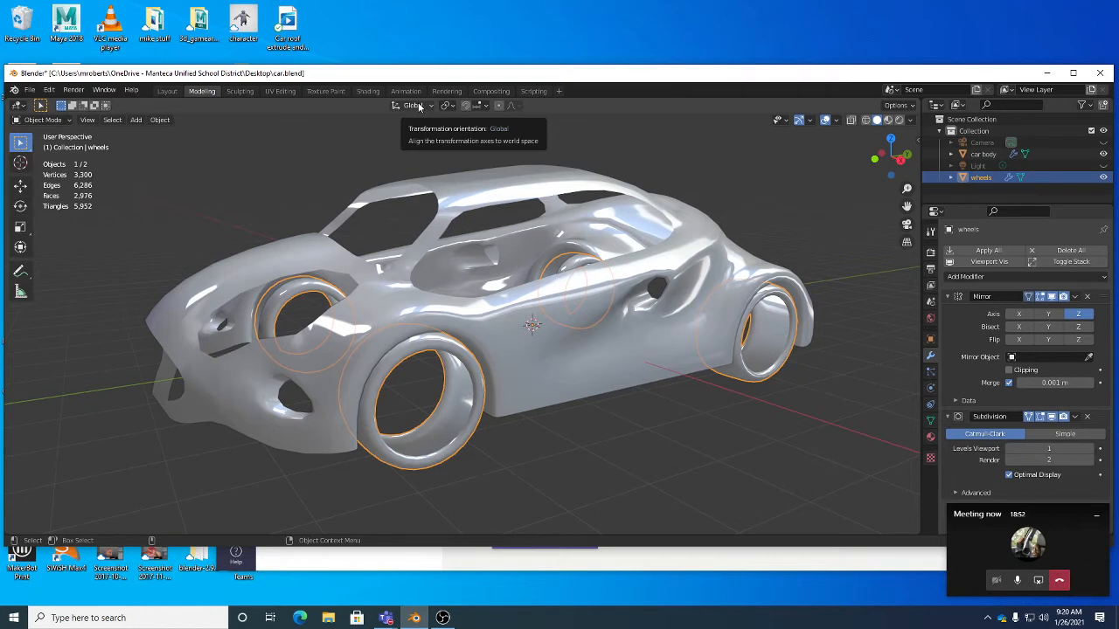
{"action": "middle_click_drag", "start_coordinate": [550, 278], "coordinate": [572, 295]}
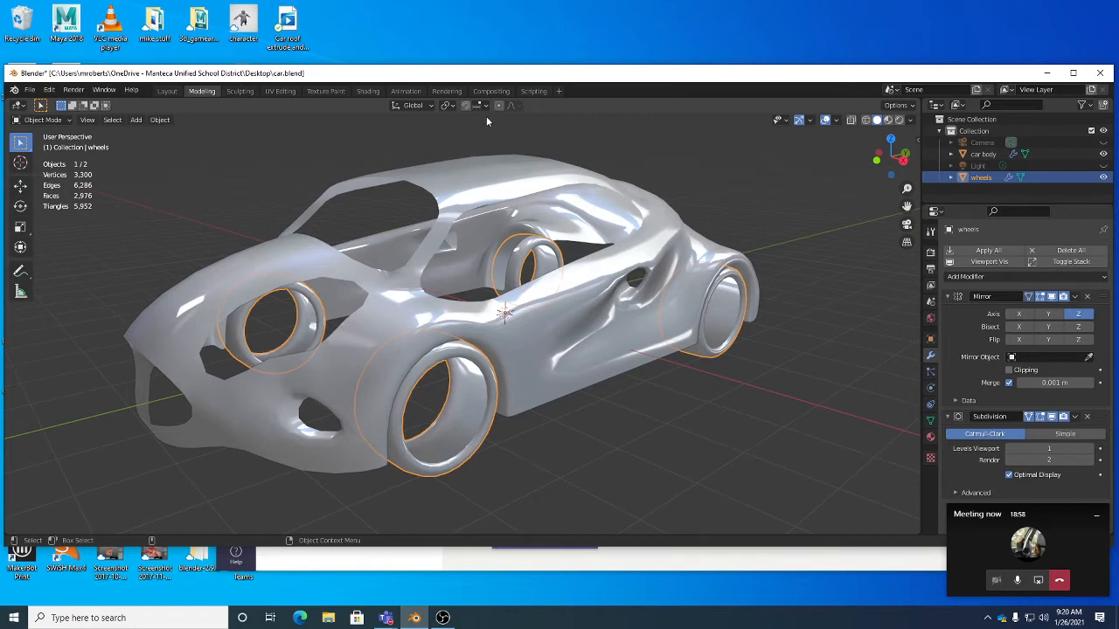
{"action": "left_click", "coordinate": [426, 106]}
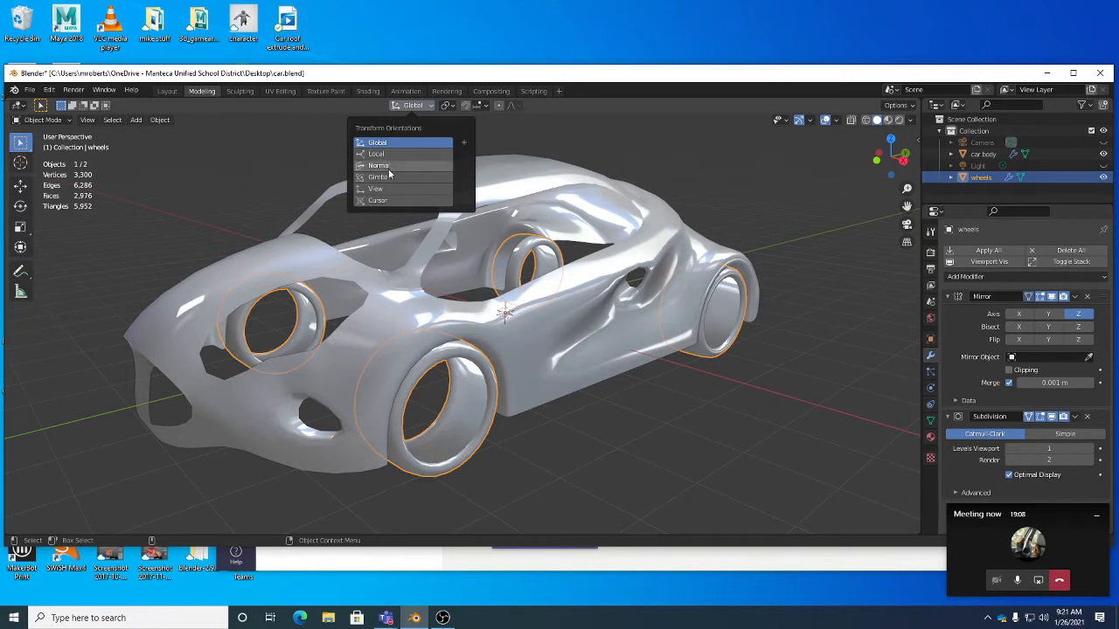
{"action": "left_click", "coordinate": [446, 106]}
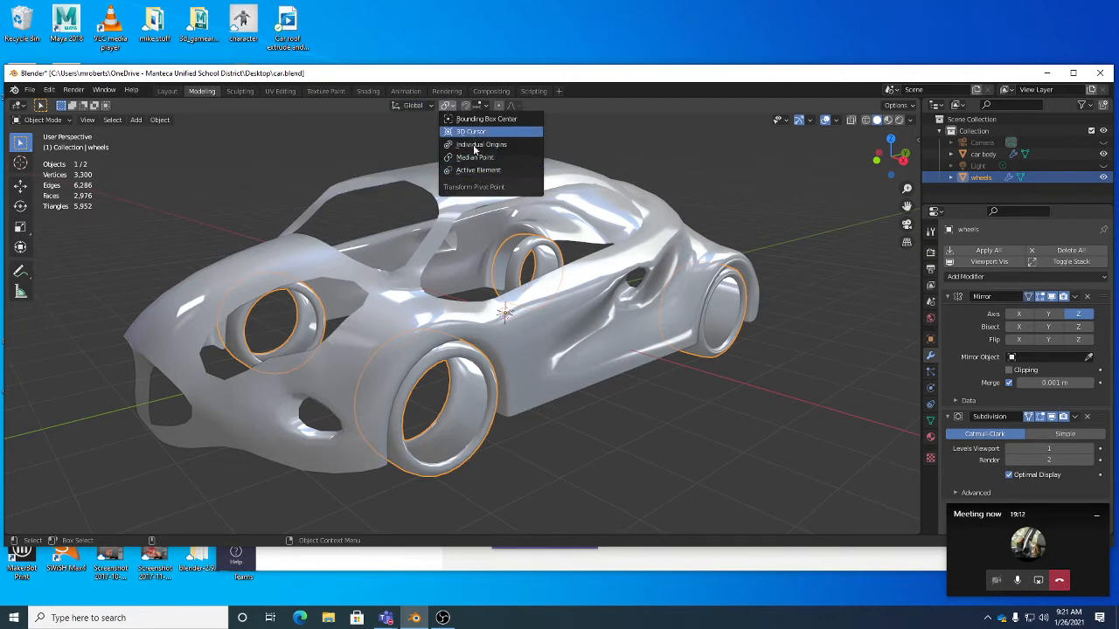
Review the transform orientation, transform pivot point and snapping options with the wheels object selected.
{"action": "left_click", "coordinate": [420, 106]}
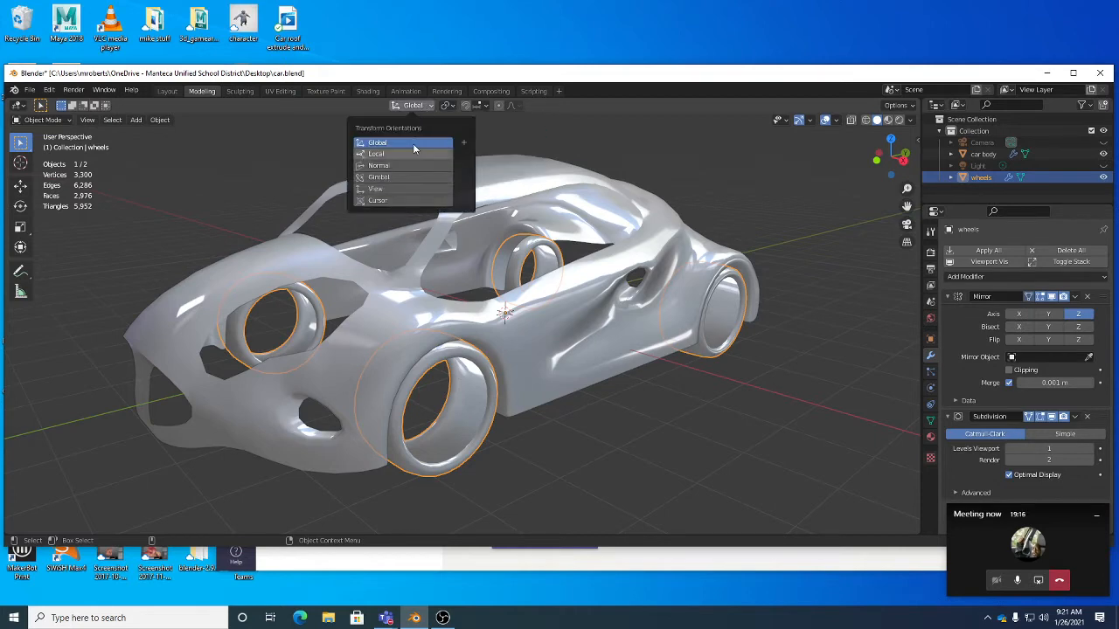
{"action": "left_click", "coordinate": [447, 105]}
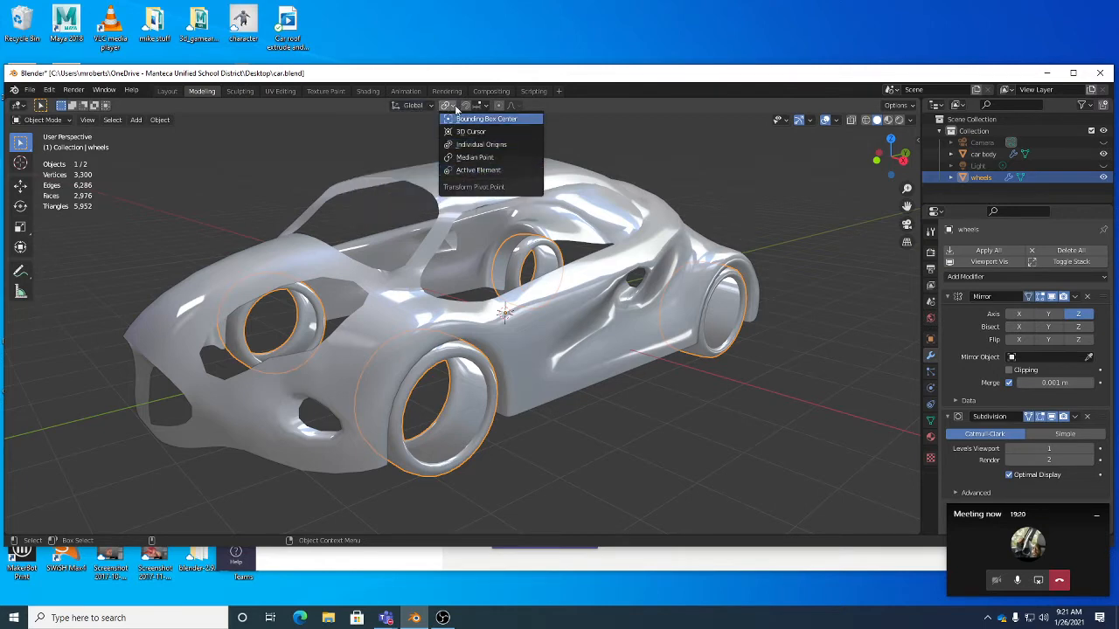
{"action": "middle_click_drag", "start_coordinate": [464, 169], "coordinate": [613, 337]}
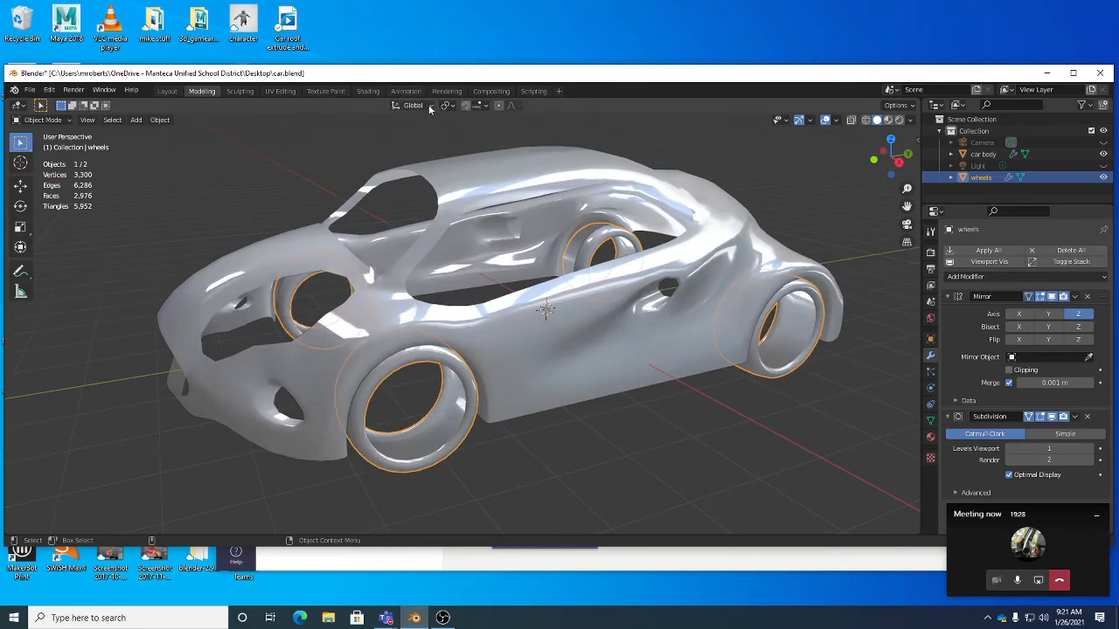
{"action": "left_click", "coordinate": [479, 107]}
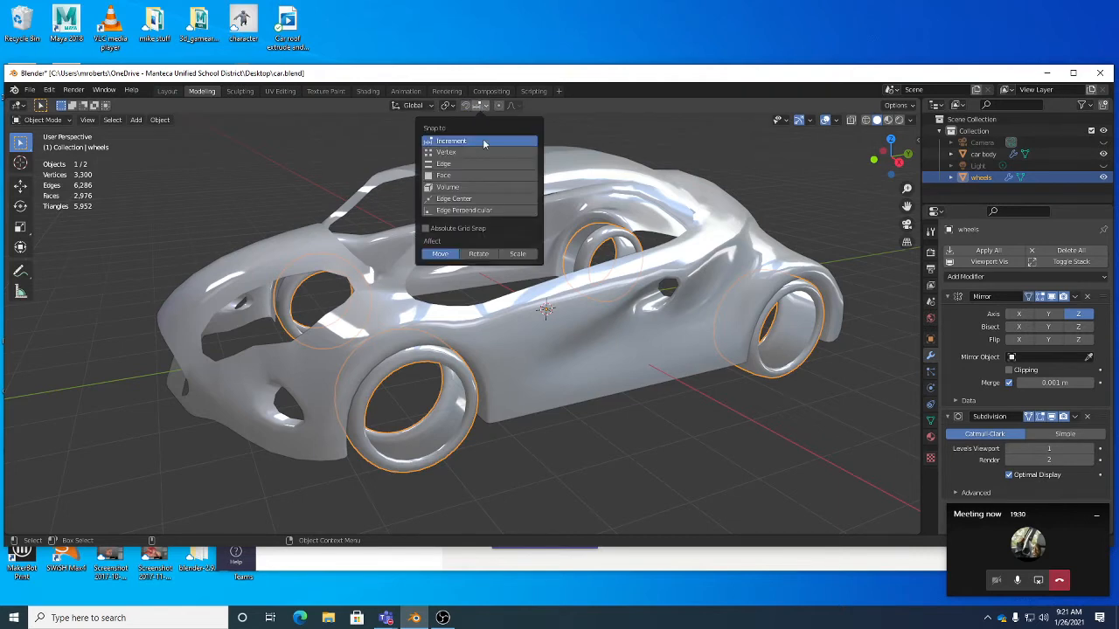
{"action": "mouse_move", "coordinate": [424, 107]}
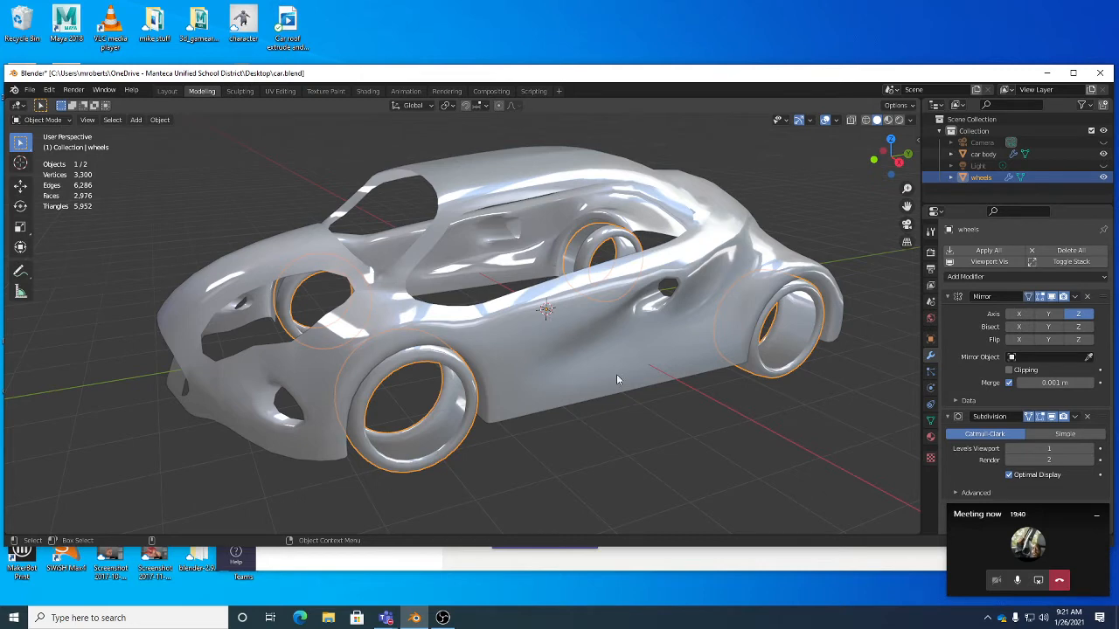
Undo the wheel edits and selection changes back to the earlier Edit Mode state of the car body.
{"action": "middle_click_drag", "start_coordinate": [616, 380], "coordinate": [668, 341]}
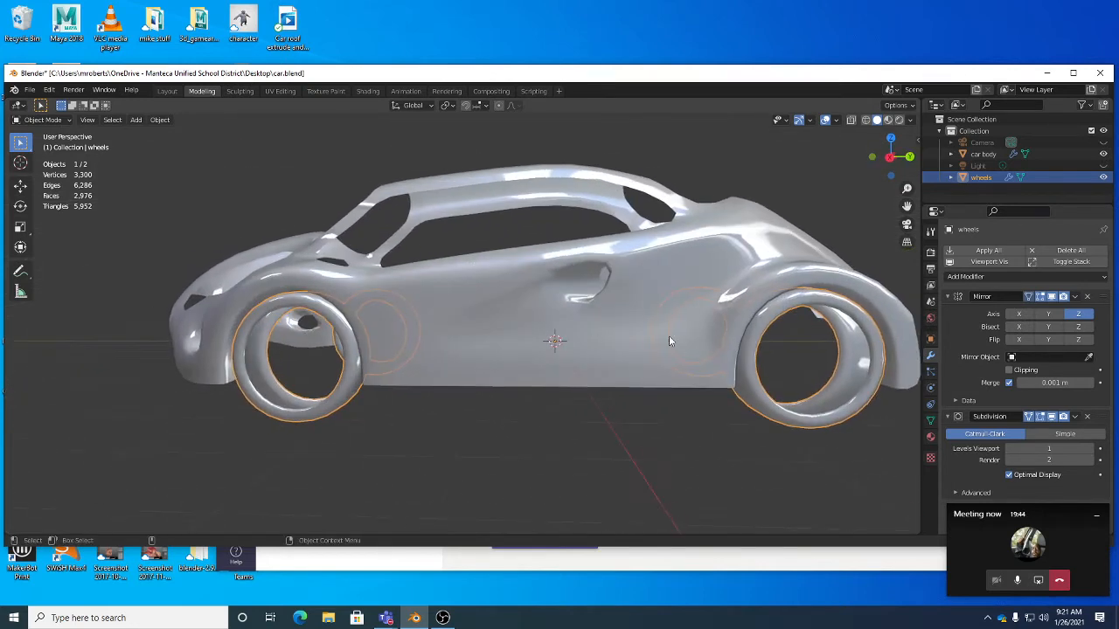
{"action": "middle_click_drag", "start_coordinate": [786, 329], "coordinate": [704, 307]}
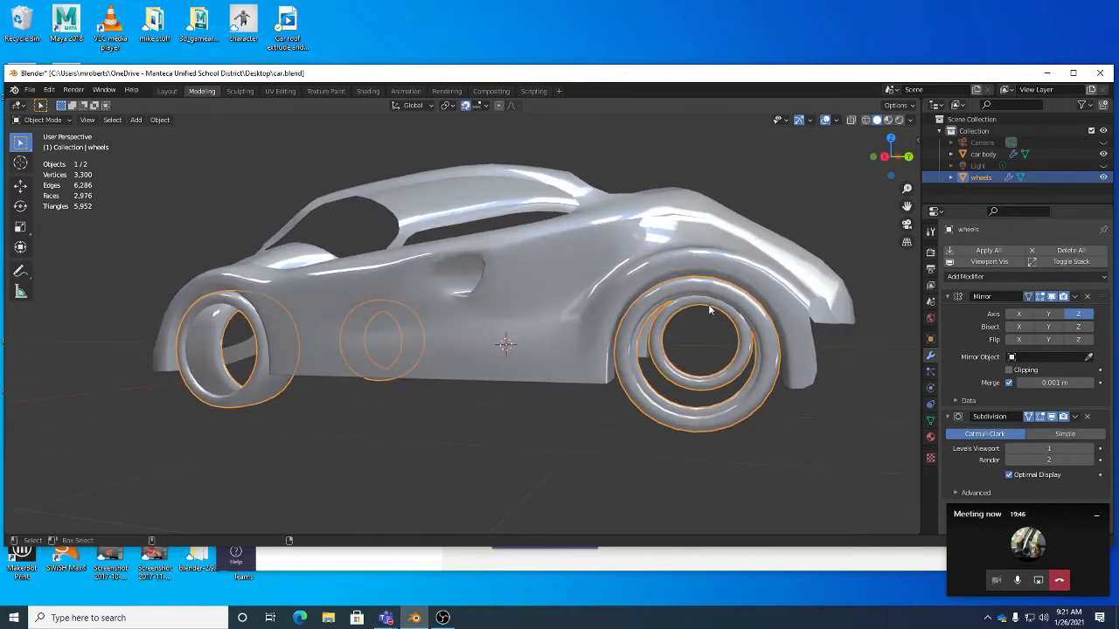
{"action": "key", "text": "Tab"}
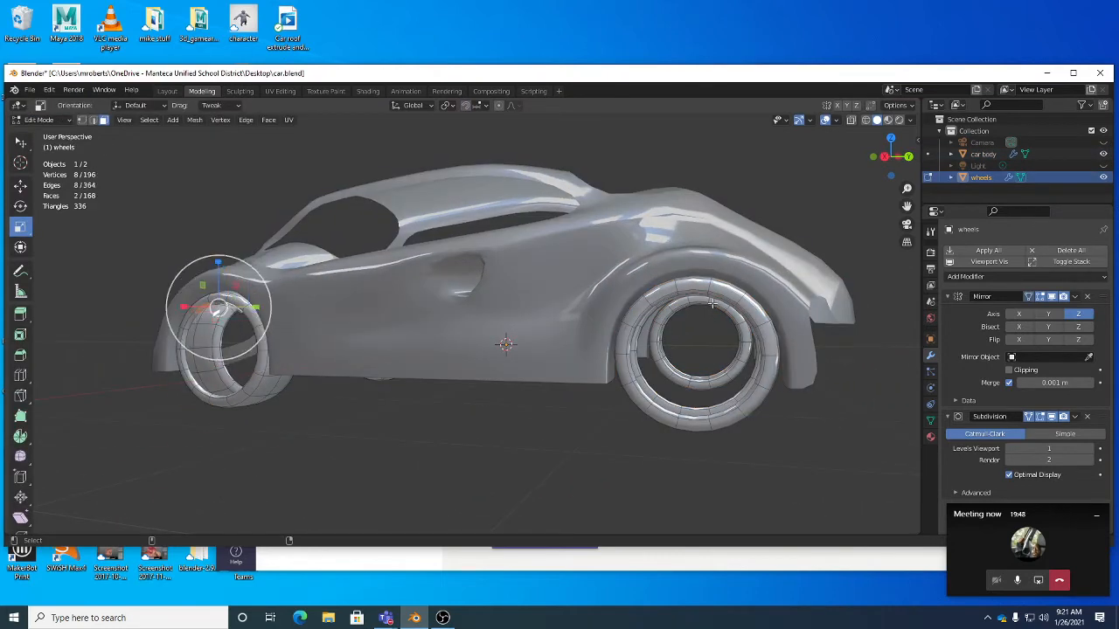
{"action": "key", "text": "ctrl+z"}
{"action": "key", "text": "ctrl+z"}
{"action": "key", "text": "ctrl+z"}
{"action": "key", "text": "ctrl+z"}
{"action": "key", "text": "ctrl+z"}
{"action": "key", "text": "ctrl+z"}
{"action": "key", "text": "ctrl+z"}
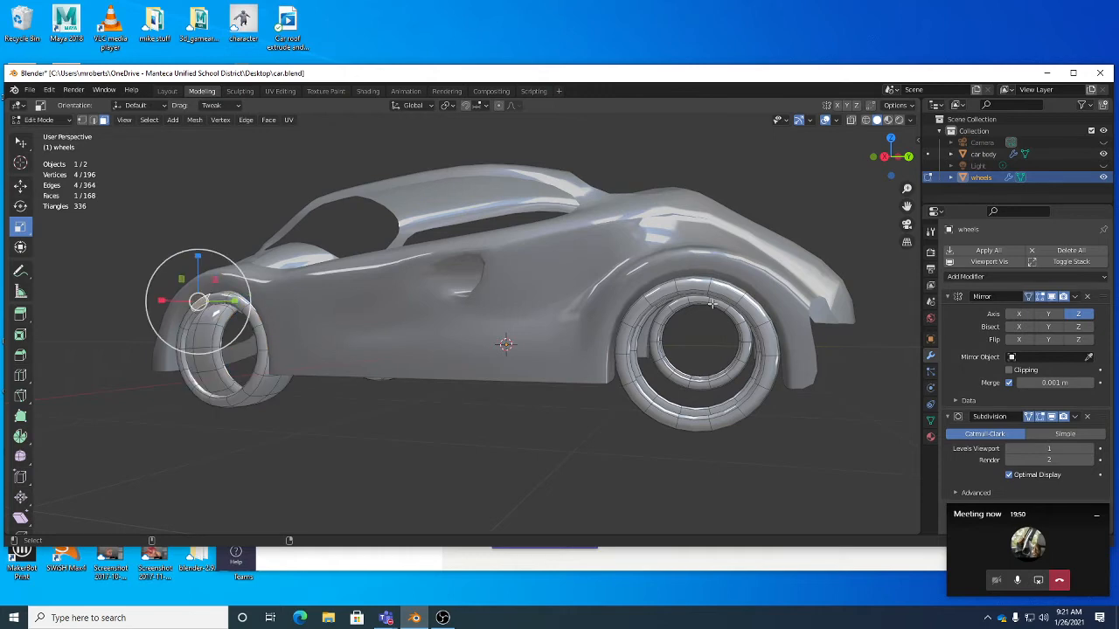
{"action": "key", "text": "ctrl+z"}
{"action": "key", "text": "ctrl+z"}
{"action": "key", "text": "ctrl+z"}
{"action": "key", "text": "ctrl+z"}
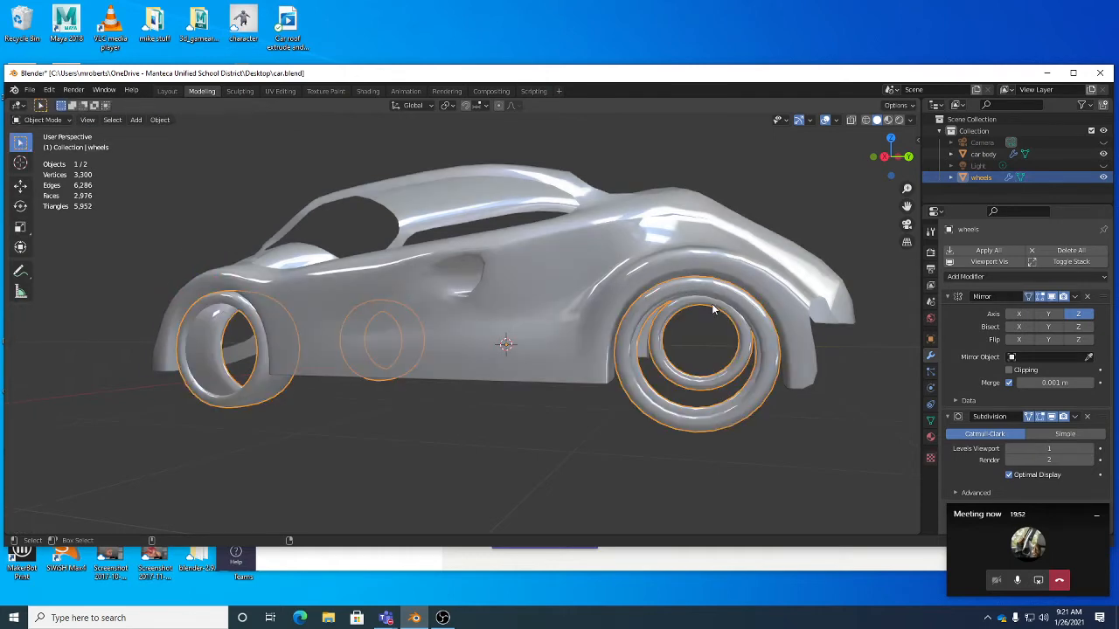
{"action": "key", "text": "ctrl+z"}
{"action": "key", "text": "ctrl+z"}
{"action": "middle_click_drag", "start_coordinate": [603, 312], "coordinate": [650, 330]}
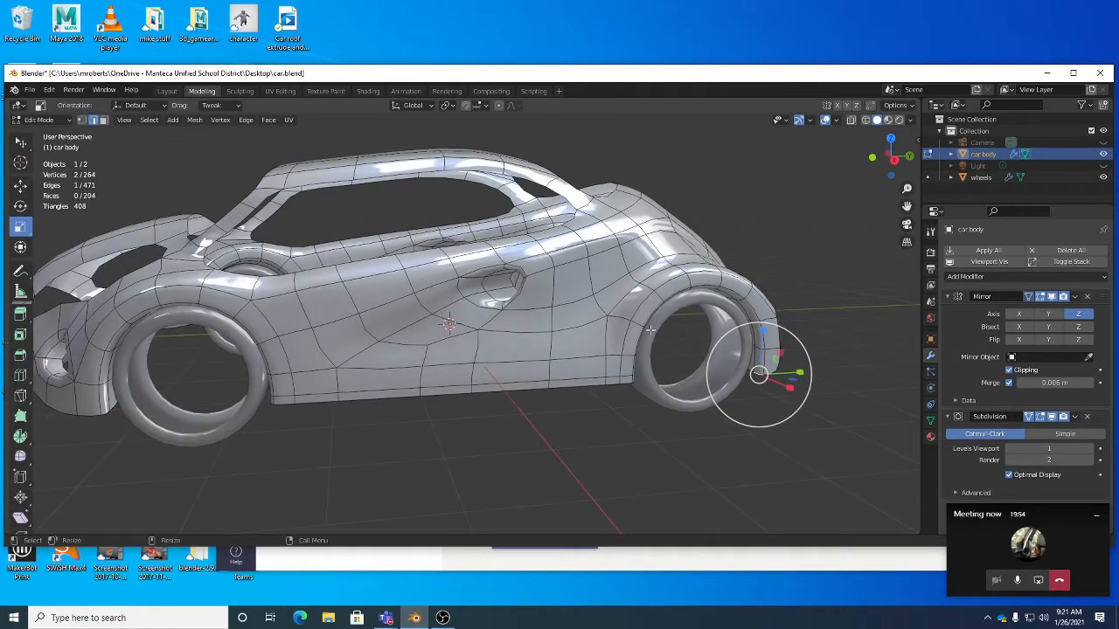
Reselect the car body in Object Mode and reopen it in Edit Mode with the selection tool active.
{"action": "key", "text": "Tab"}
{"action": "middle_click_drag", "start_coordinate": [502, 323], "coordinate": [361, 367]}
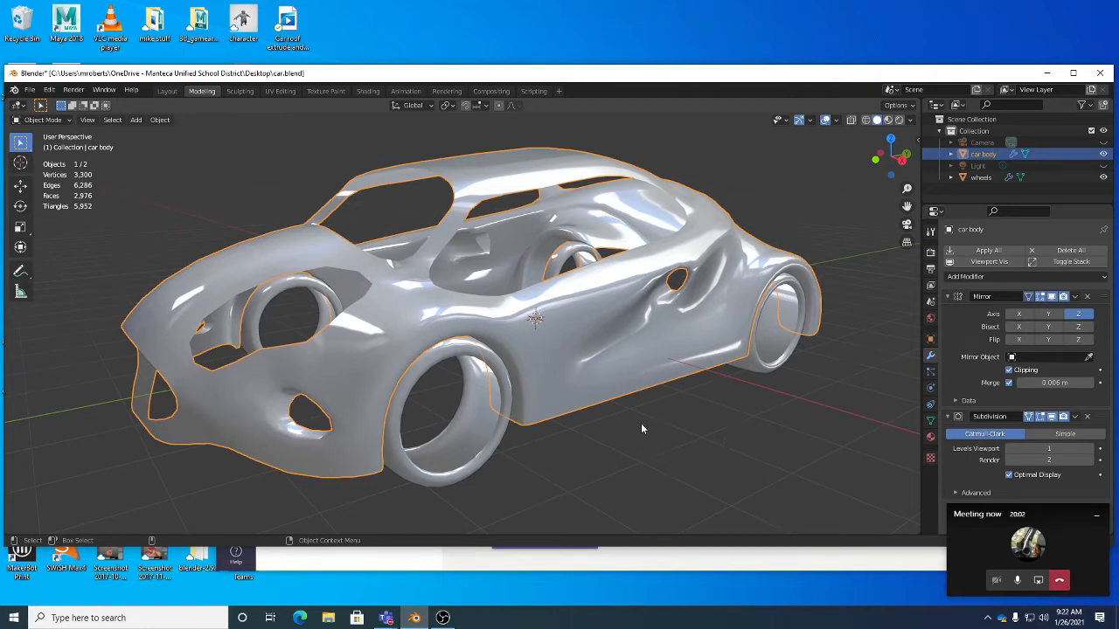
{"action": "left_click", "coordinate": [458, 427]}
{"action": "left_click", "coordinate": [575, 383]}
{"action": "key", "text": "Tab"}
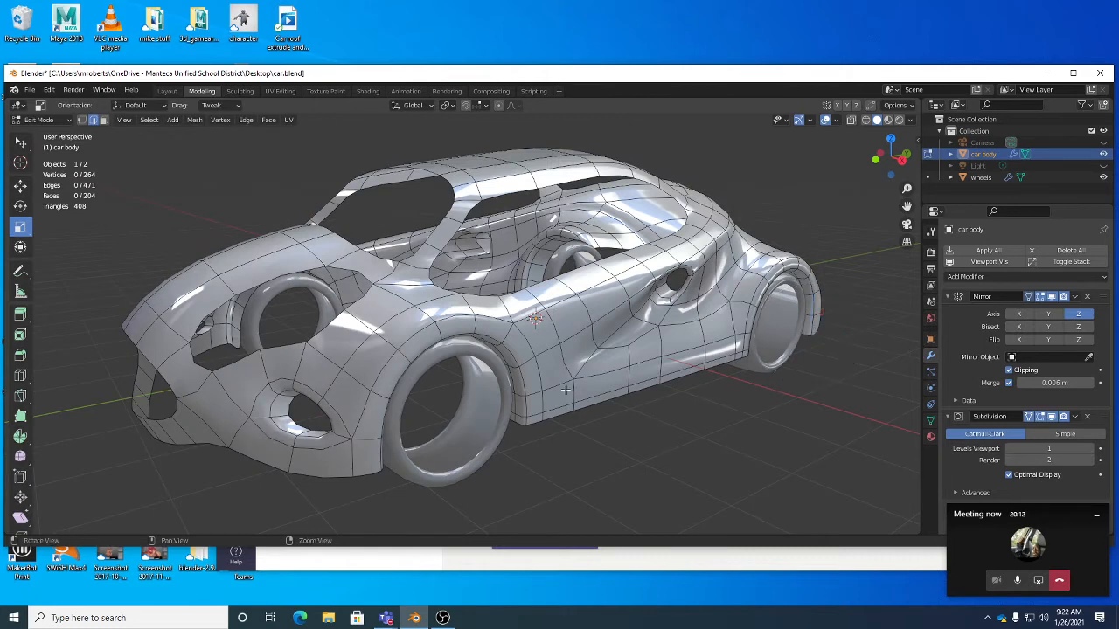
{"action": "middle_click_drag", "start_coordinate": [565, 390], "coordinate": [579, 390]}
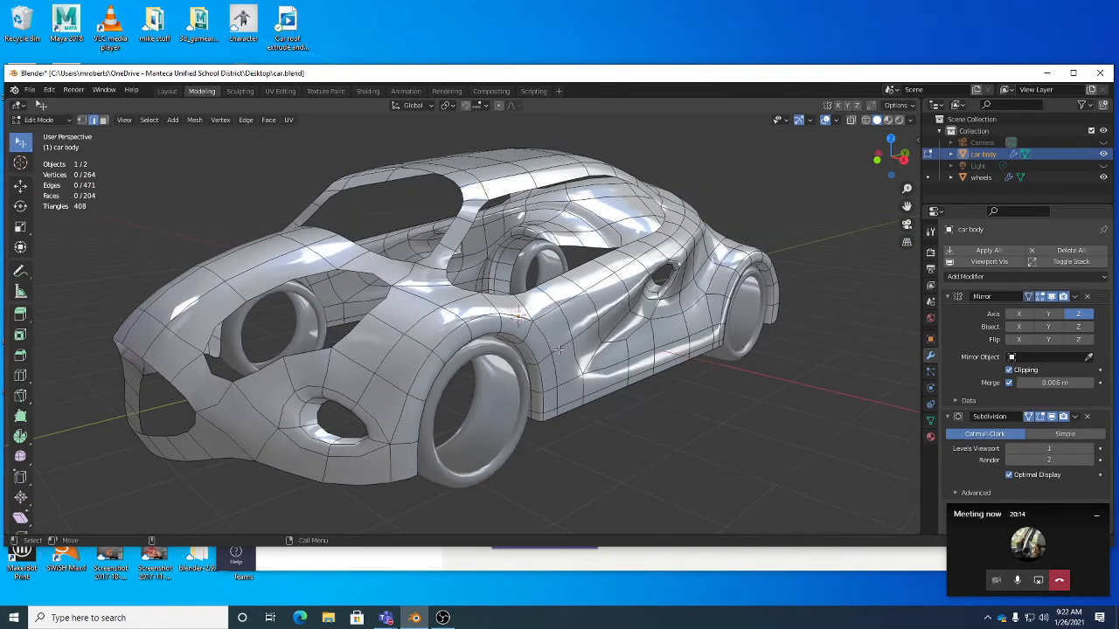
{"action": "left_click", "coordinate": [21, 142]}
Move edges slightly on the front of the car body between the hood opening and the grille opening.
{"action": "middle_click_drag", "start_coordinate": [368, 339], "coordinate": [494, 321]}
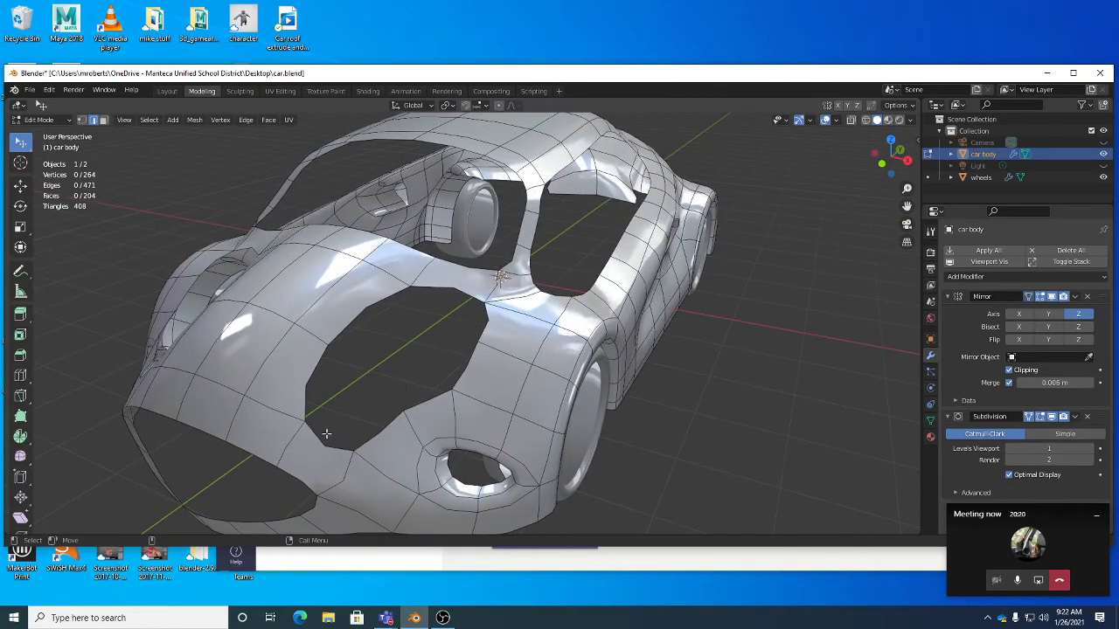
{"action": "middle_click_drag", "start_coordinate": [344, 437], "coordinate": [441, 375]}
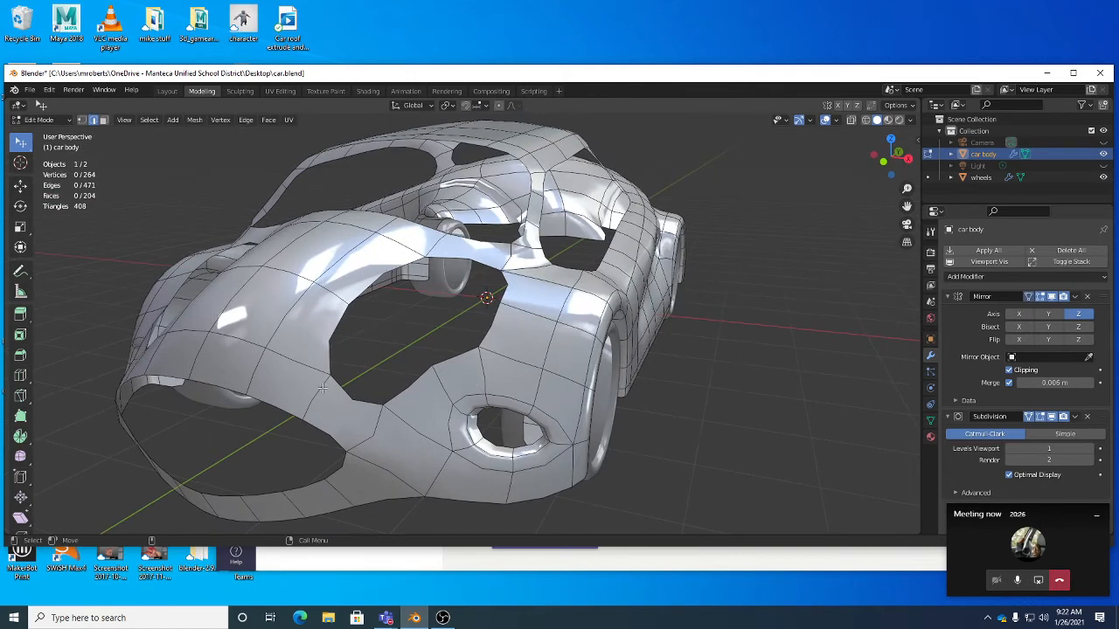
{"action": "middle_click_drag", "start_coordinate": [324, 391], "coordinate": [363, 390]}
{"action": "left_click_drag", "start_coordinate": [360, 391], "coordinate": [211, 342]}
{"action": "left_click_drag", "start_coordinate": [278, 358], "coordinate": [273, 354]}
{"action": "left_click_drag", "start_coordinate": [338, 385], "coordinate": [330, 381]}
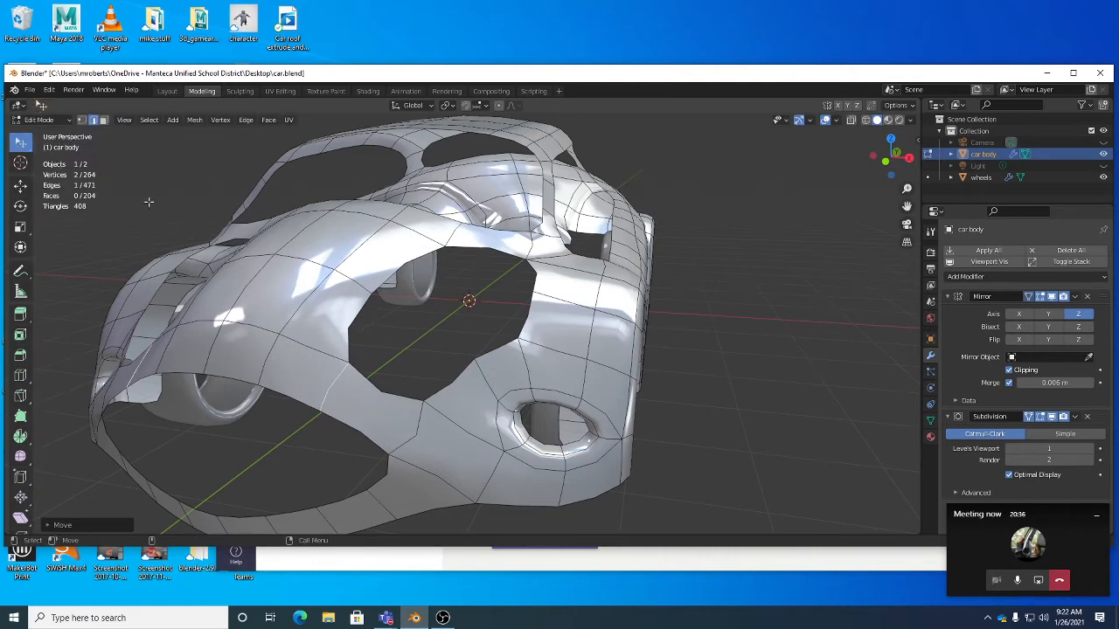
Choose the Tweak selection tool and nudge the edge crossing the narrow strip between the hood and grille openings.
{"action": "left_click", "coordinate": [20, 143]}
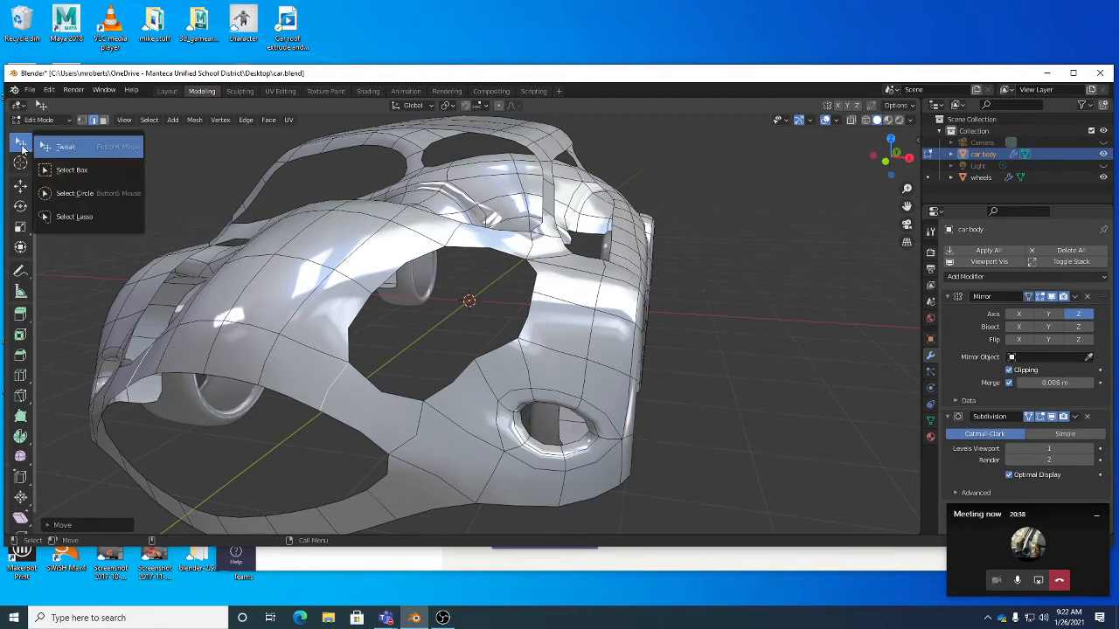
{"action": "left_click", "coordinate": [79, 148]}
{"action": "middle_click_drag", "start_coordinate": [364, 362], "coordinate": [362, 324]}
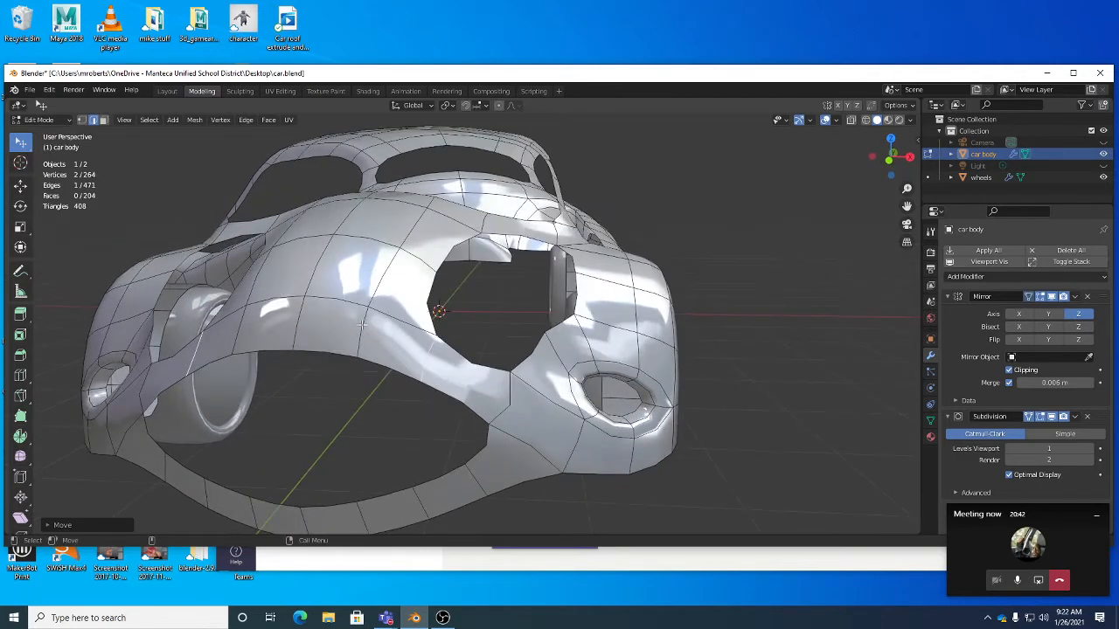
{"action": "left_click_drag", "start_coordinate": [430, 362], "coordinate": [419, 357]}
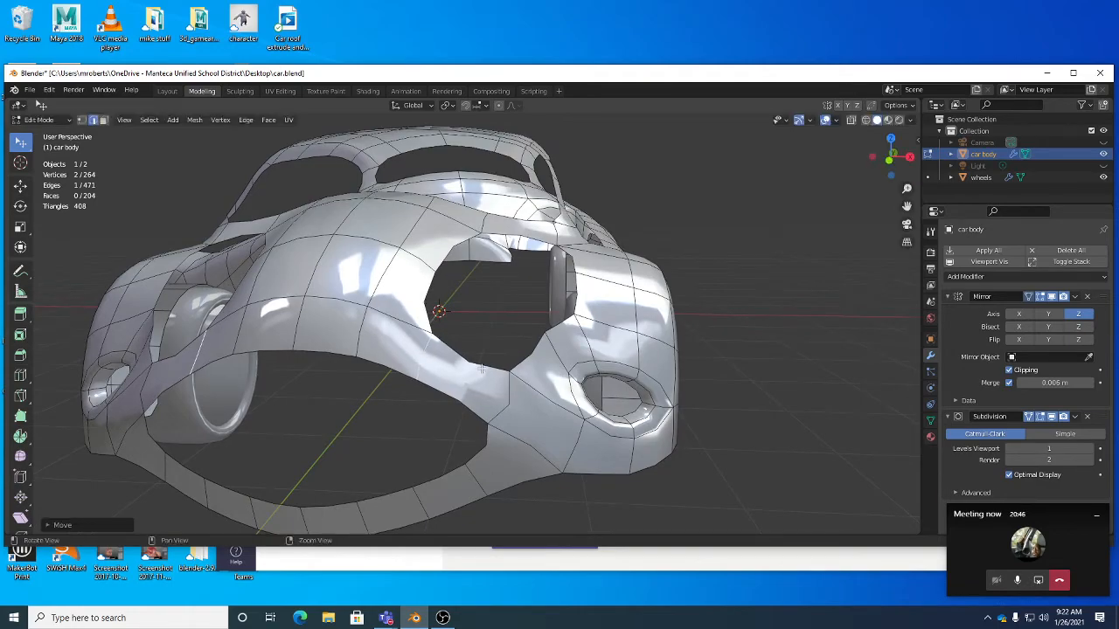
{"action": "middle_click_drag", "start_coordinate": [419, 358], "coordinate": [475, 379]}
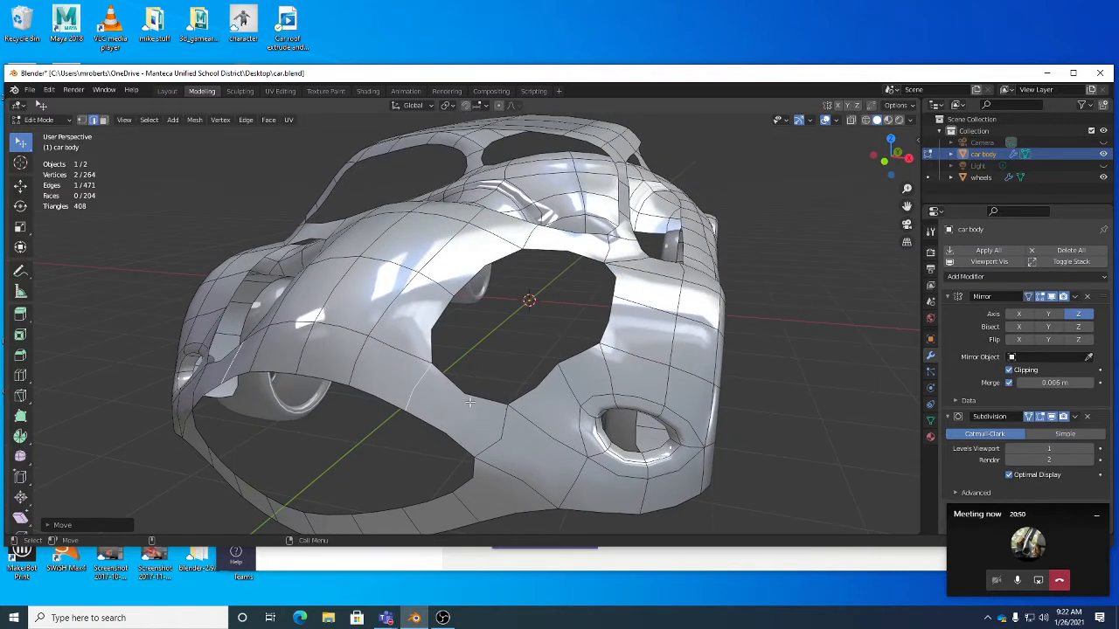
Add a centred loop cut across the strip between the hood and grille openings and move the new edge about 0.04 m.
{"action": "key", "text": "ctrl+r"}
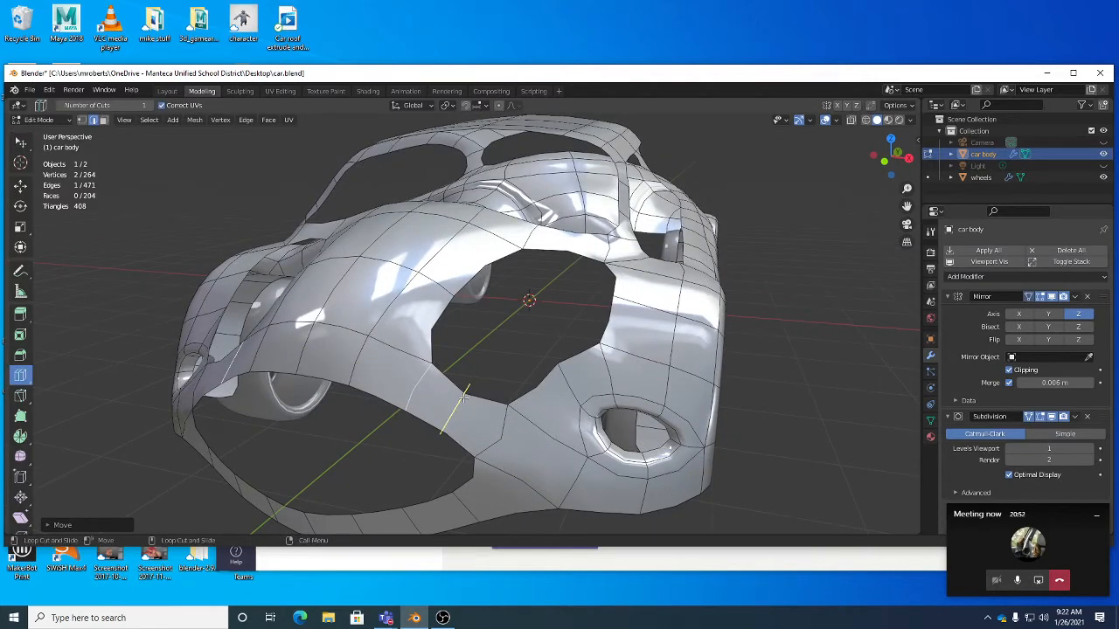
{"action": "left_click", "coordinate": [463, 398]}
{"action": "right_click", "coordinate": [490, 391]}
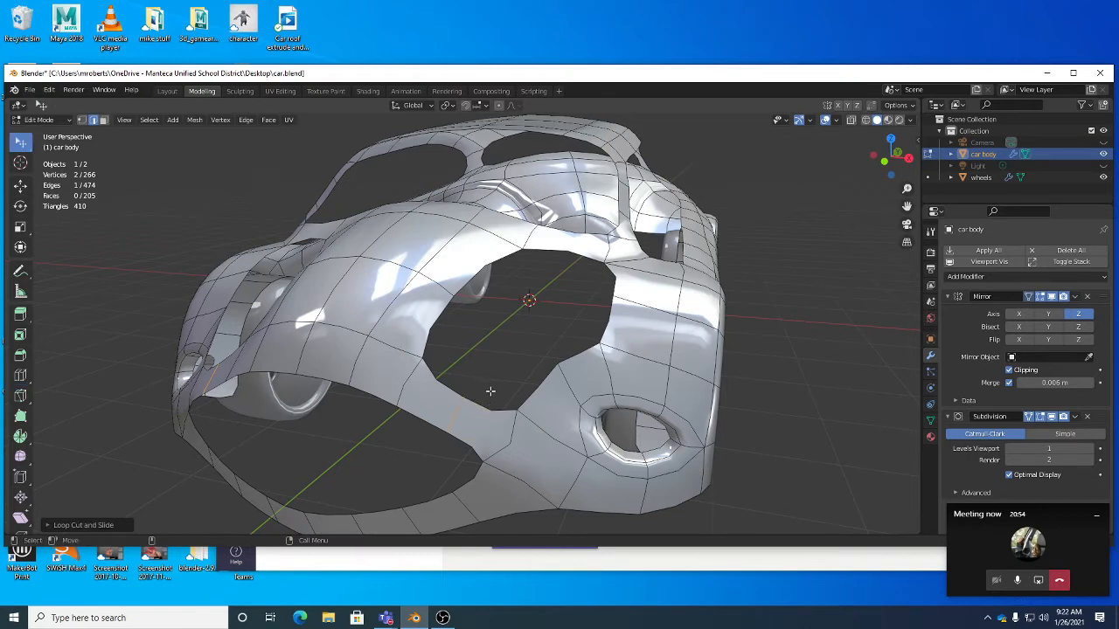
{"action": "middle_click_drag", "start_coordinate": [490, 391], "coordinate": [508, 372]}
{"action": "left_click_drag", "start_coordinate": [510, 370], "coordinate": [511, 354]}
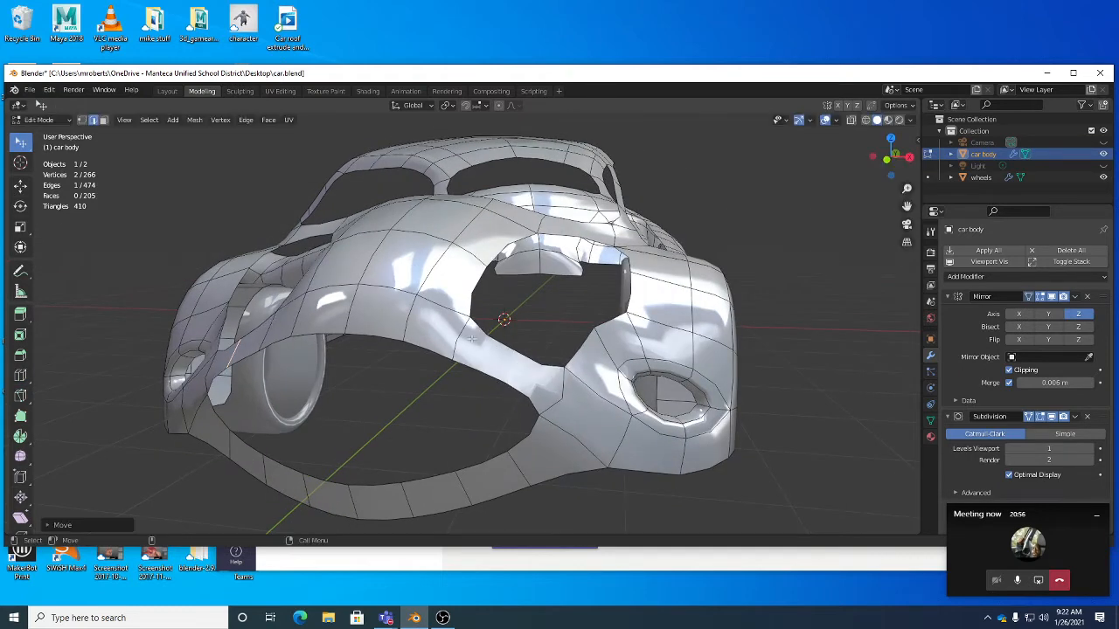
{"action": "key", "text": "g"}
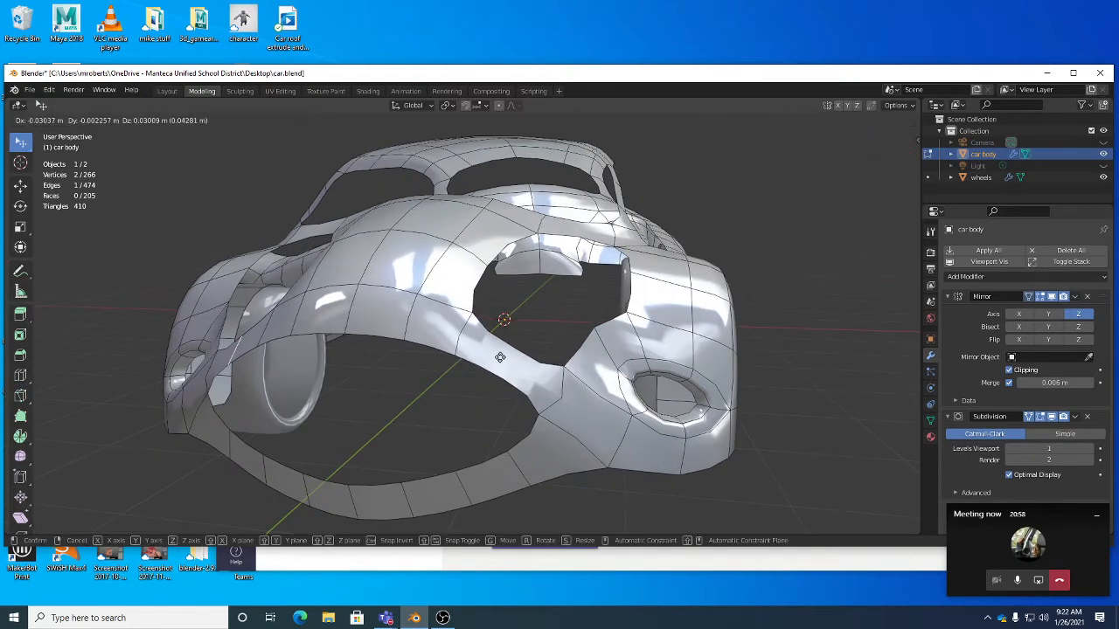
{"action": "left_click", "coordinate": [500, 357]}
Refine the new edge's position by moving it about 0.05 m, mostly upward, to follow the strip's curve.
{"action": "middle_click_drag", "start_coordinate": [560, 383], "coordinate": [476, 430]}
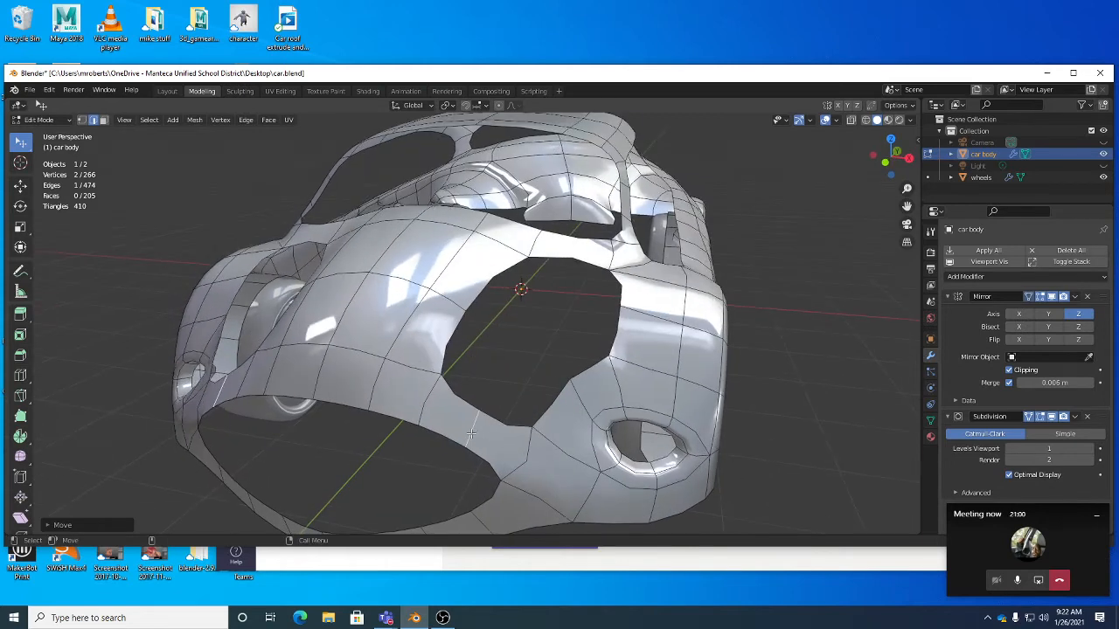
{"action": "left_click_drag", "start_coordinate": [489, 427], "coordinate": [503, 398], "text": "alt"}
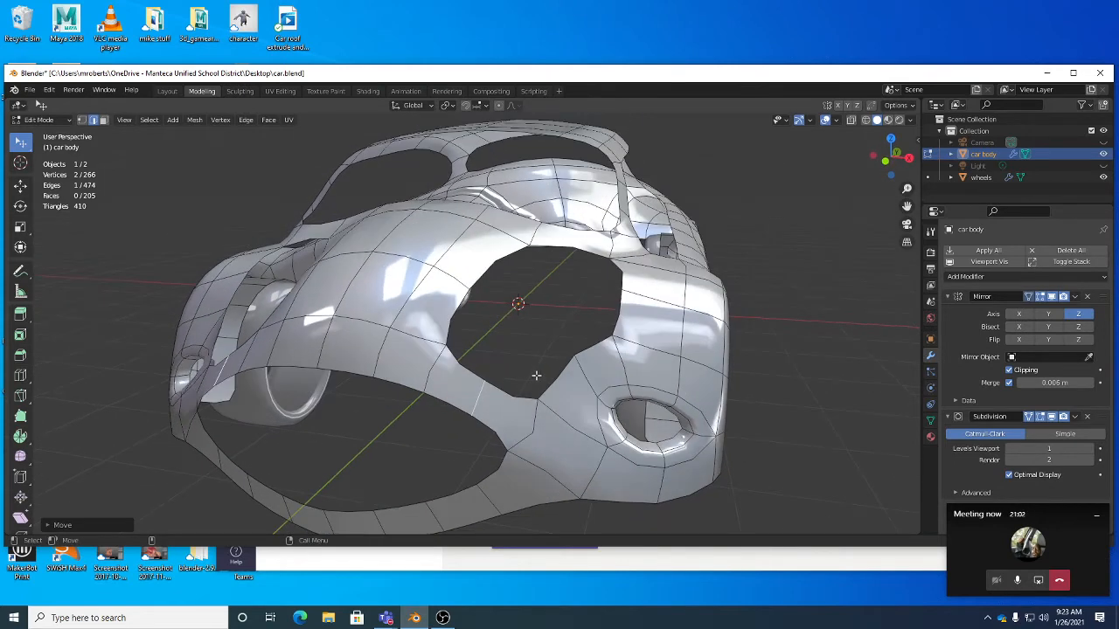
{"action": "key", "text": "e"}
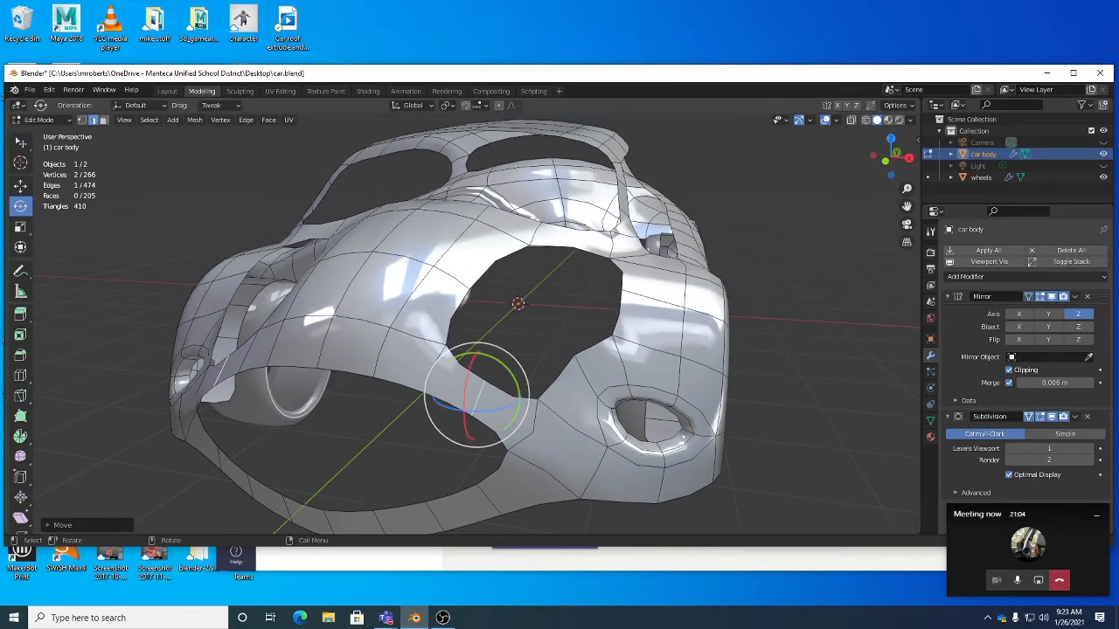
{"action": "left_click_drag", "start_coordinate": [556, 354], "coordinate": [555, 384]}
{"action": "key", "text": "w"}
{"action": "key", "text": "g"}
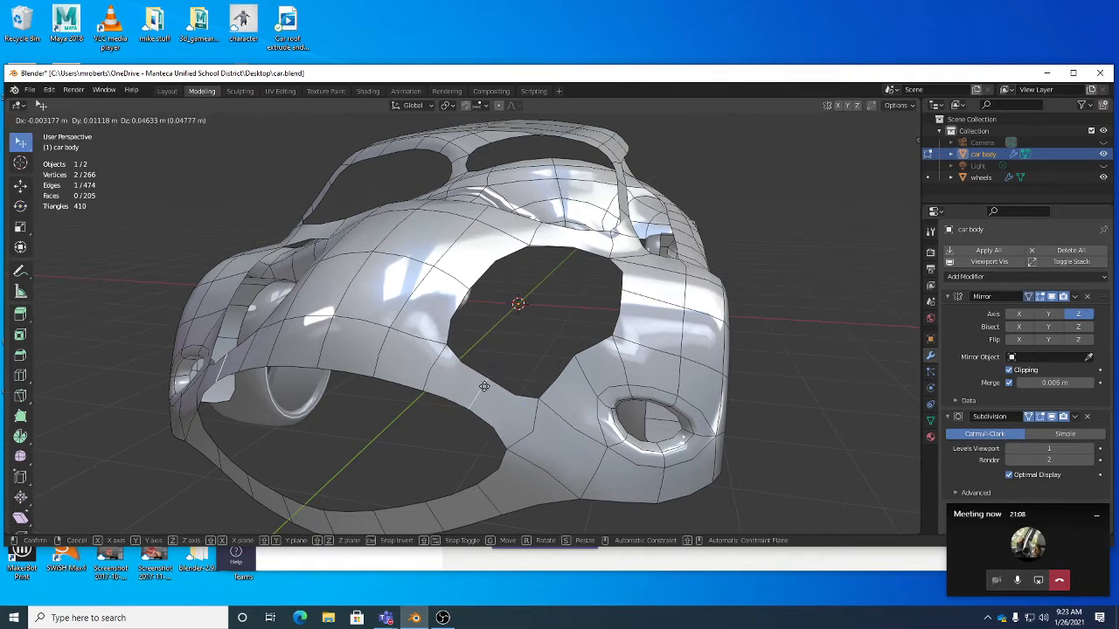
{"action": "left_click", "coordinate": [484, 386]}
Select two facing edges across the hood opening and connect them with Bridge Edge Loops.
{"action": "middle_click_drag", "start_coordinate": [484, 386], "coordinate": [507, 369]}
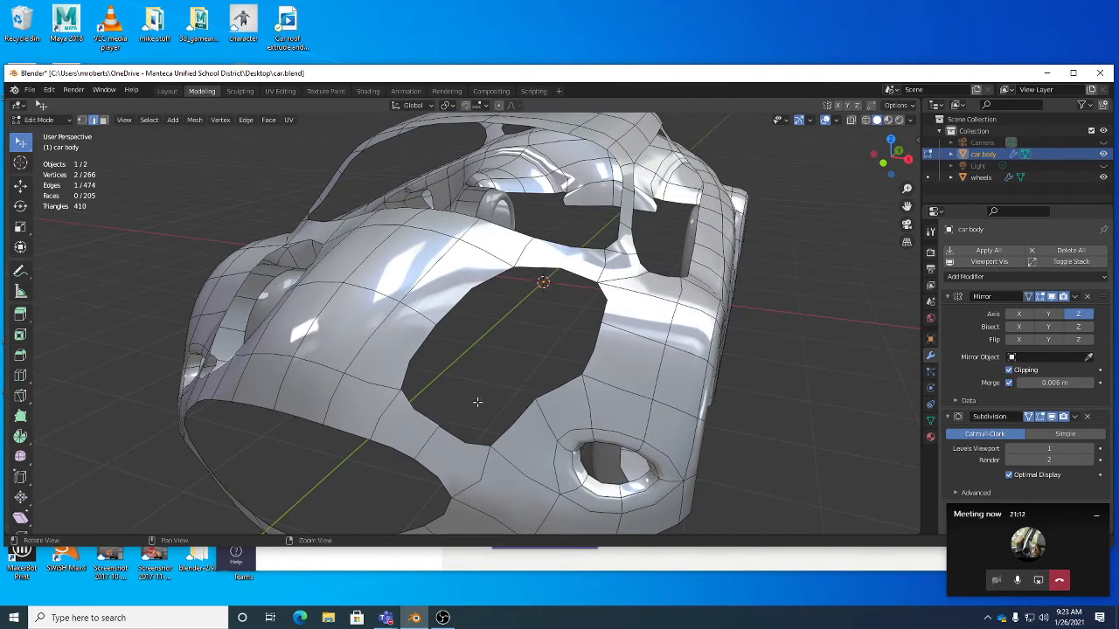
{"action": "middle_click_drag", "start_coordinate": [475, 399], "coordinate": [538, 360]}
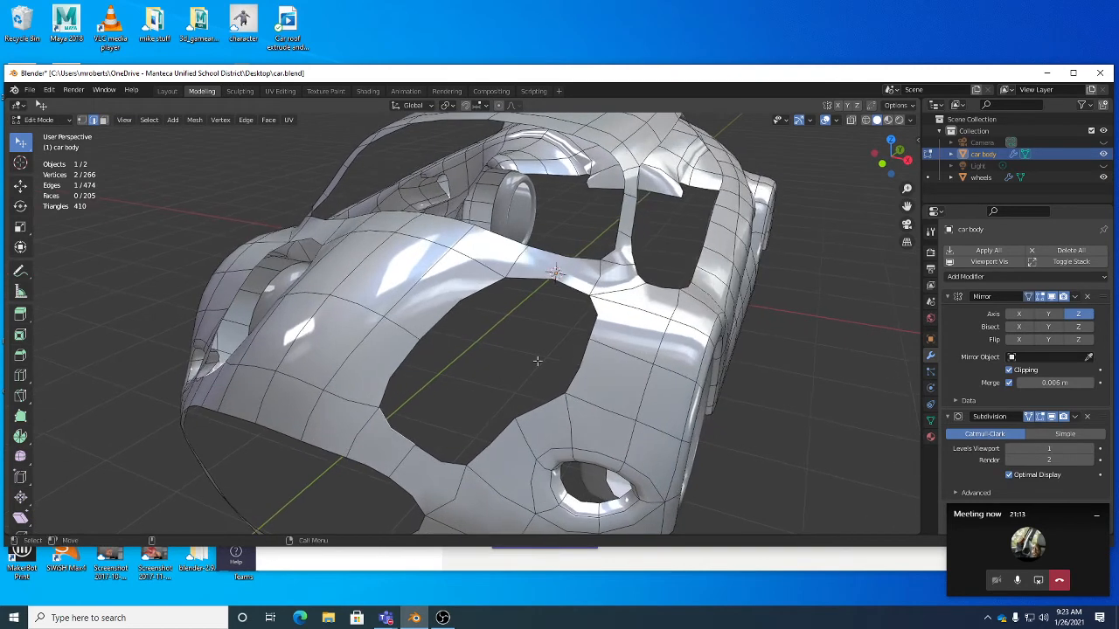
{"action": "left_click", "coordinate": [596, 316], "text": "shift"}
{"action": "middle_click_drag", "start_coordinate": [596, 316], "coordinate": [542, 345]}
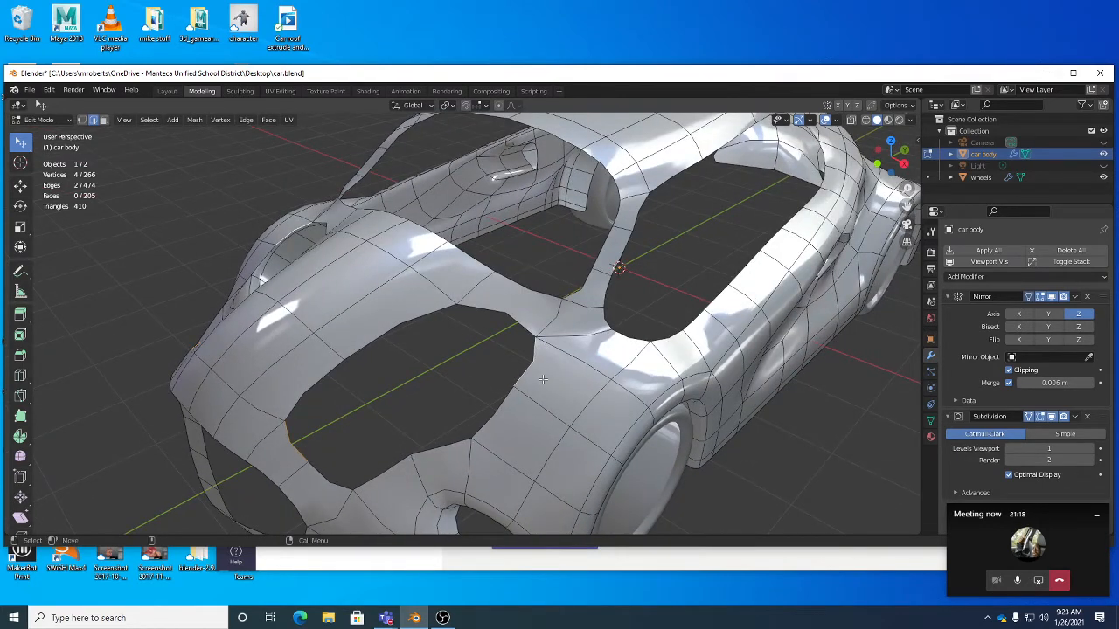
{"action": "middle_click_drag", "start_coordinate": [512, 374], "coordinate": [598, 375]}
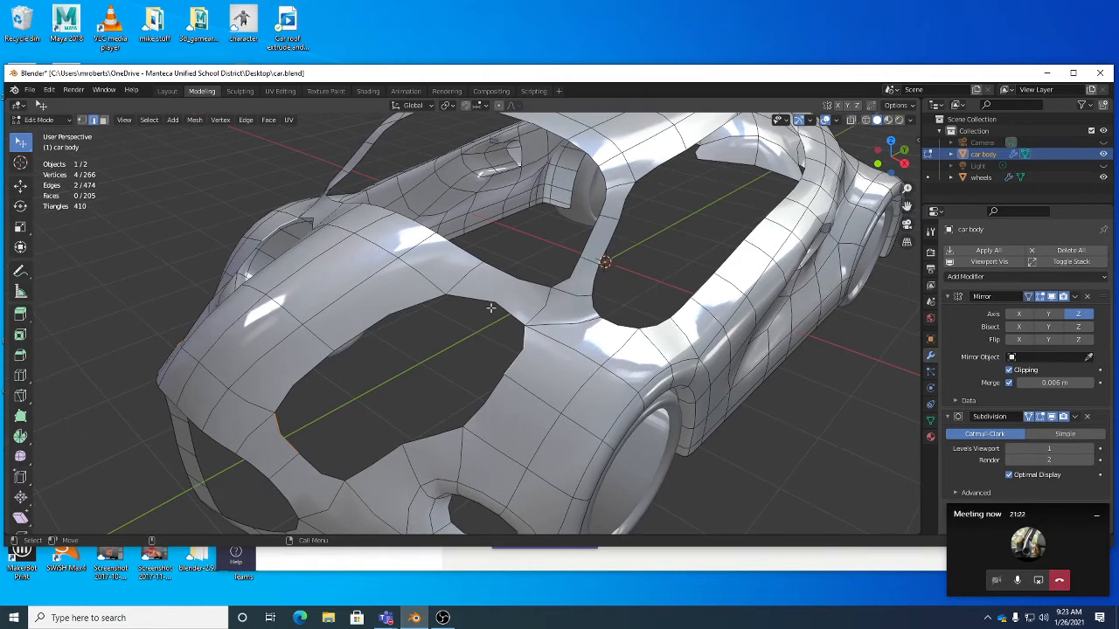
{"action": "right_click", "coordinate": [517, 258]}
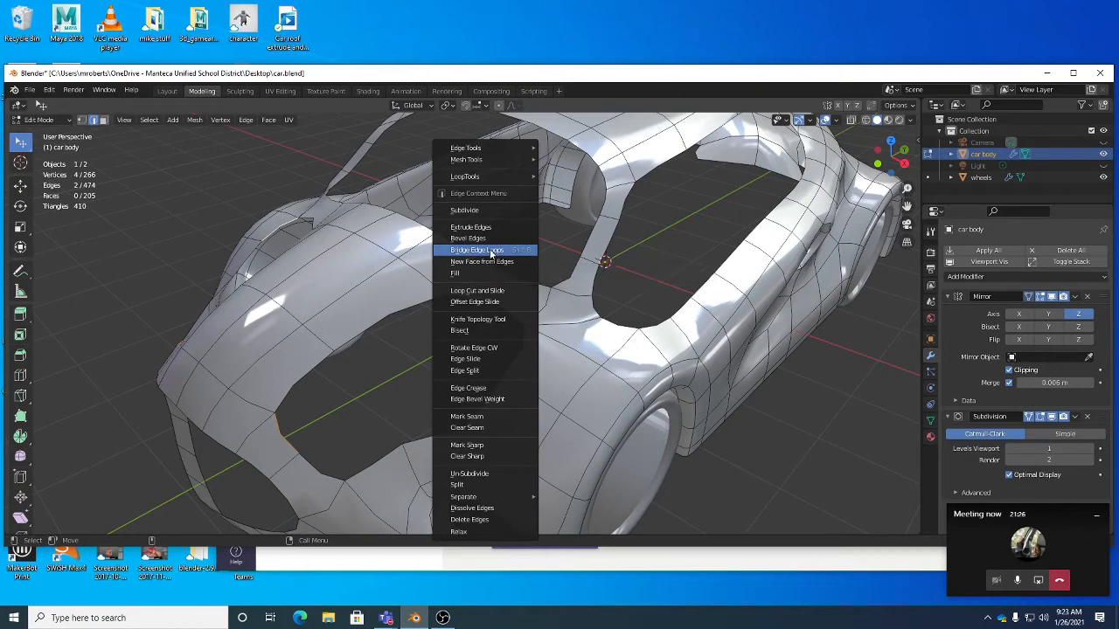
{"action": "left_click", "coordinate": [491, 252]}
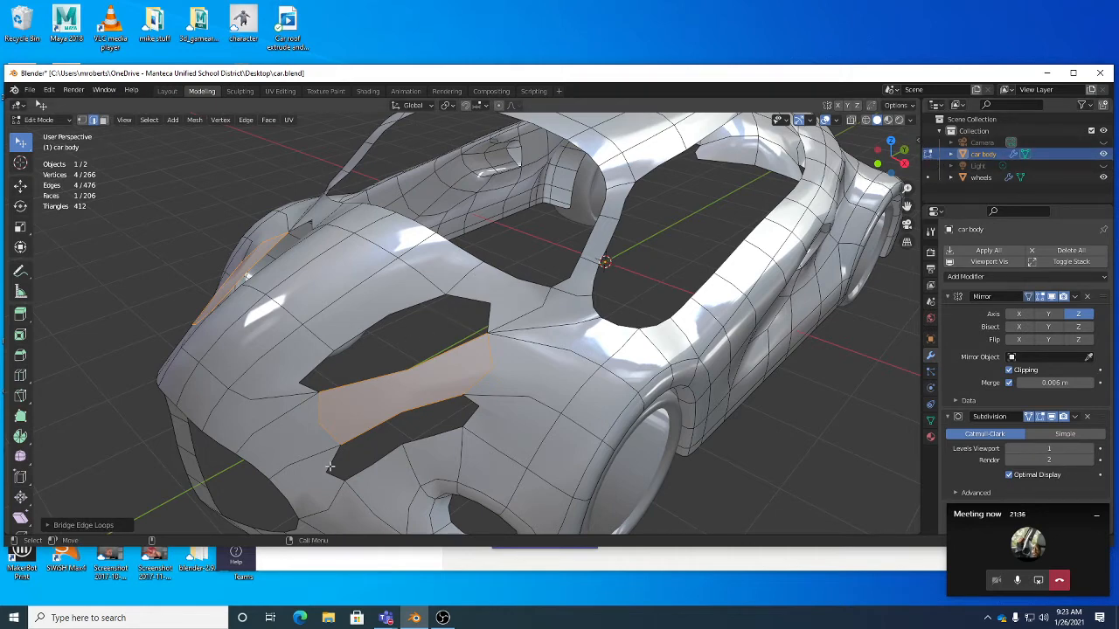
Try 1 cut in the Bridge Edge Loops settings, return Number of Cuts to 0, and clear the selection.
{"action": "left_click", "coordinate": [79, 526]}
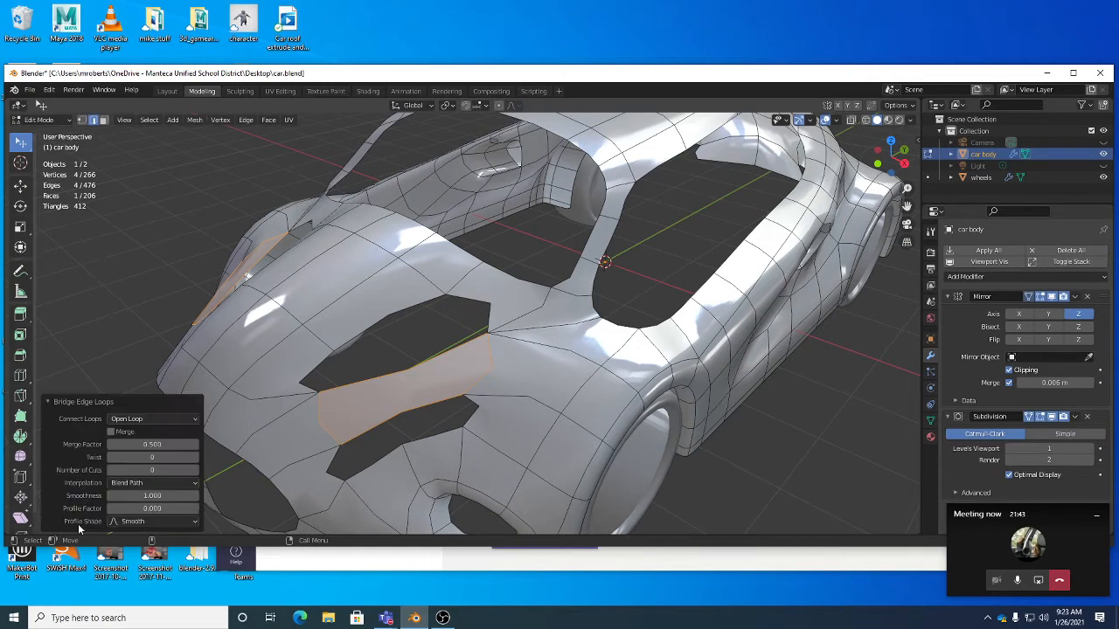
{"action": "left_click", "coordinate": [195, 471]}
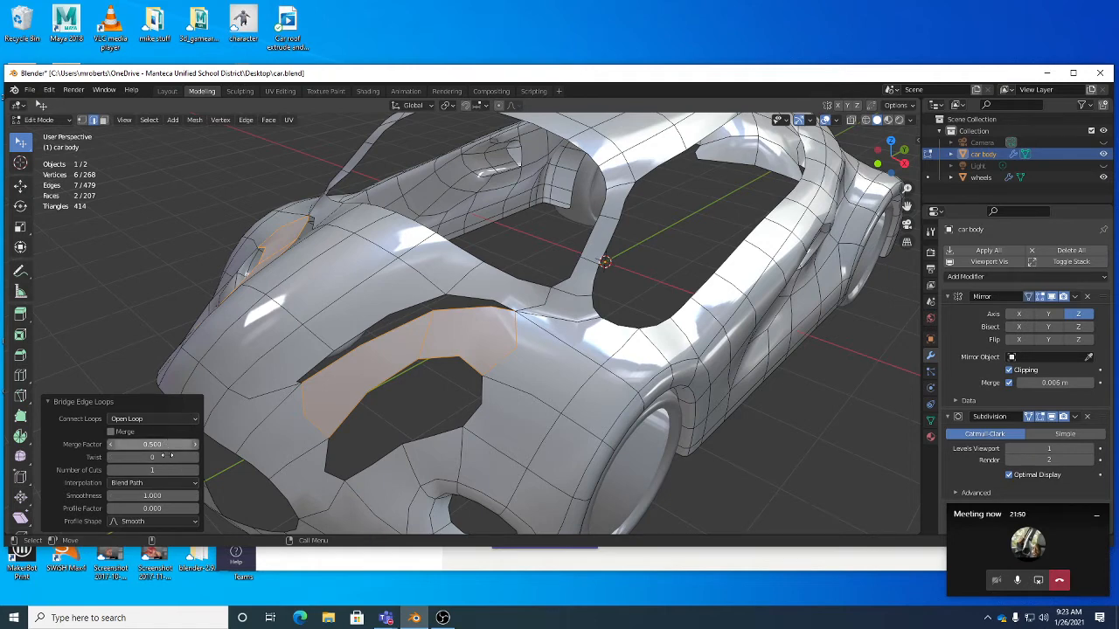
{"action": "left_click", "coordinate": [111, 470]}
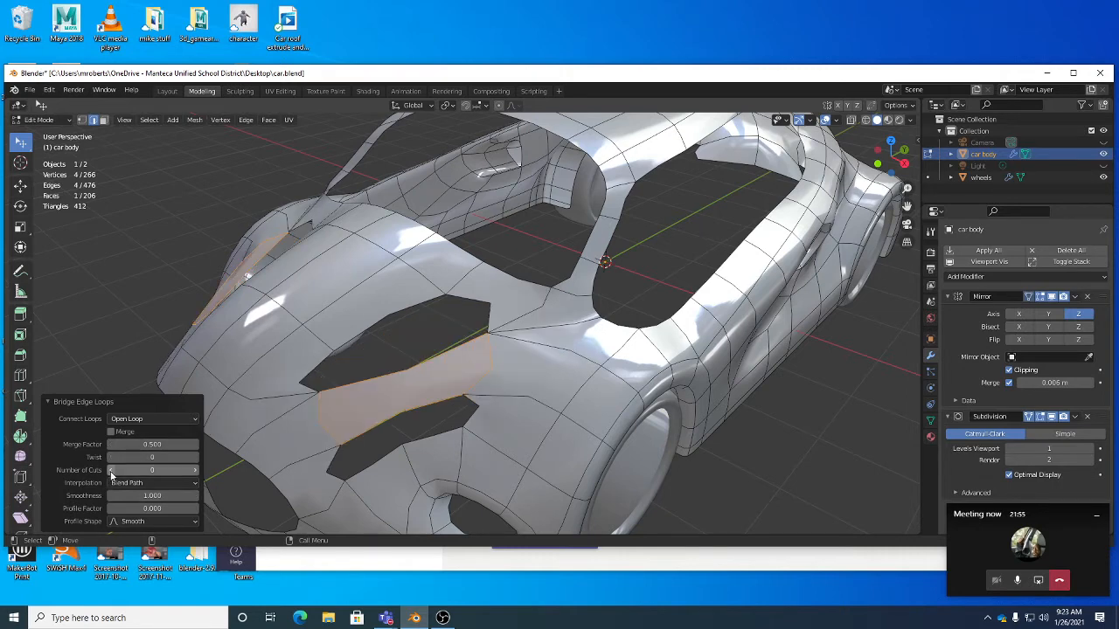
{"action": "left_click", "coordinate": [90, 401]}
{"action": "left_click", "coordinate": [159, 328]}
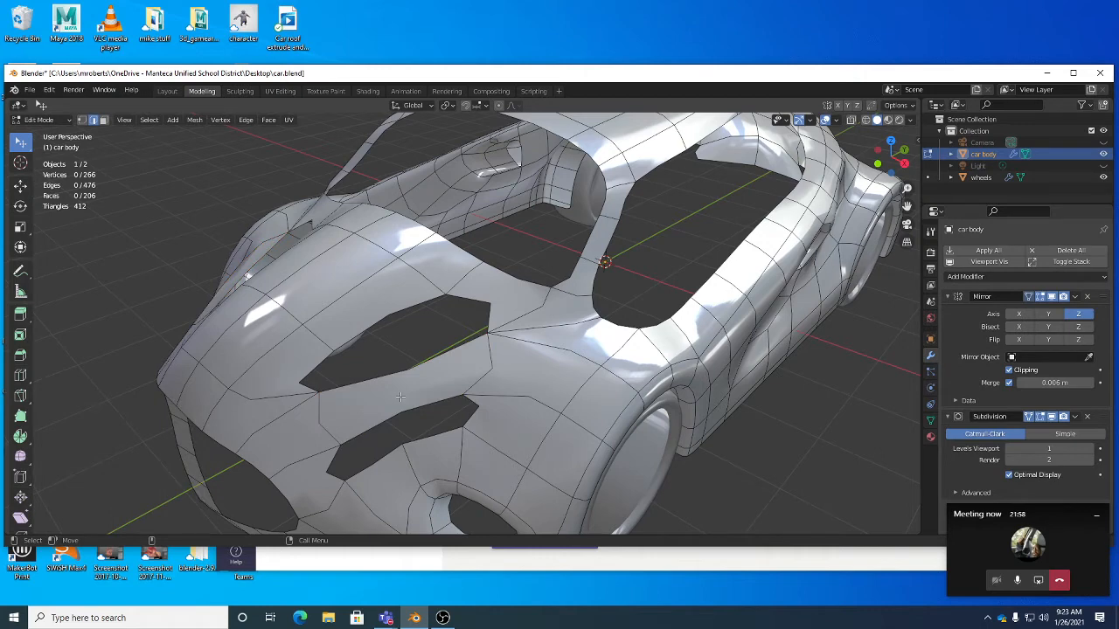
Add a loop cut across the newly bridged strip below the hood opening and move the new edge about 0.12 m.
{"action": "left_click", "coordinate": [20, 375]}
{"action": "left_click", "coordinate": [416, 409]}
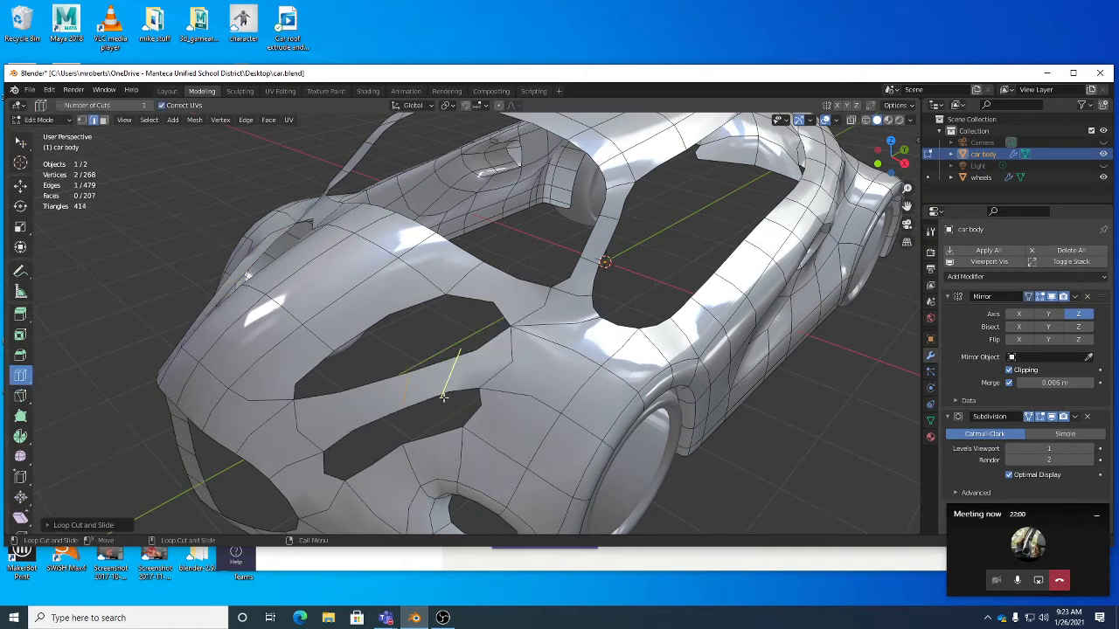
{"action": "key", "text": "w"}
{"action": "key", "text": "g"}
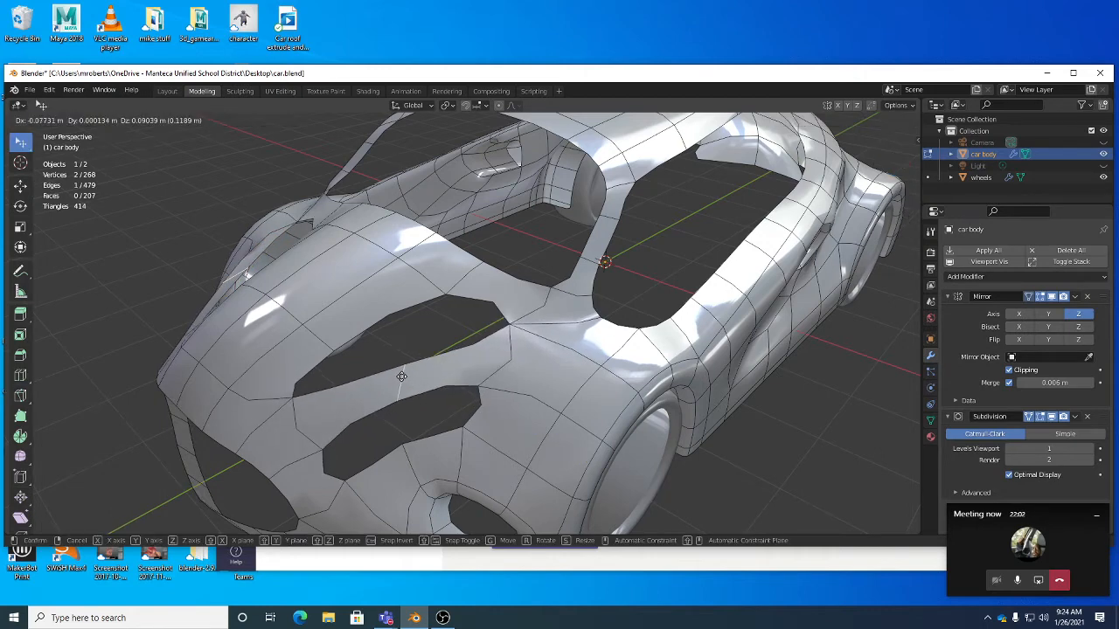
{"action": "left_click", "coordinate": [400, 372]}
Reposition the new edge's two end vertices individually and nudge the whole edge to follow the hood's curve.
{"action": "key", "text": "1"}
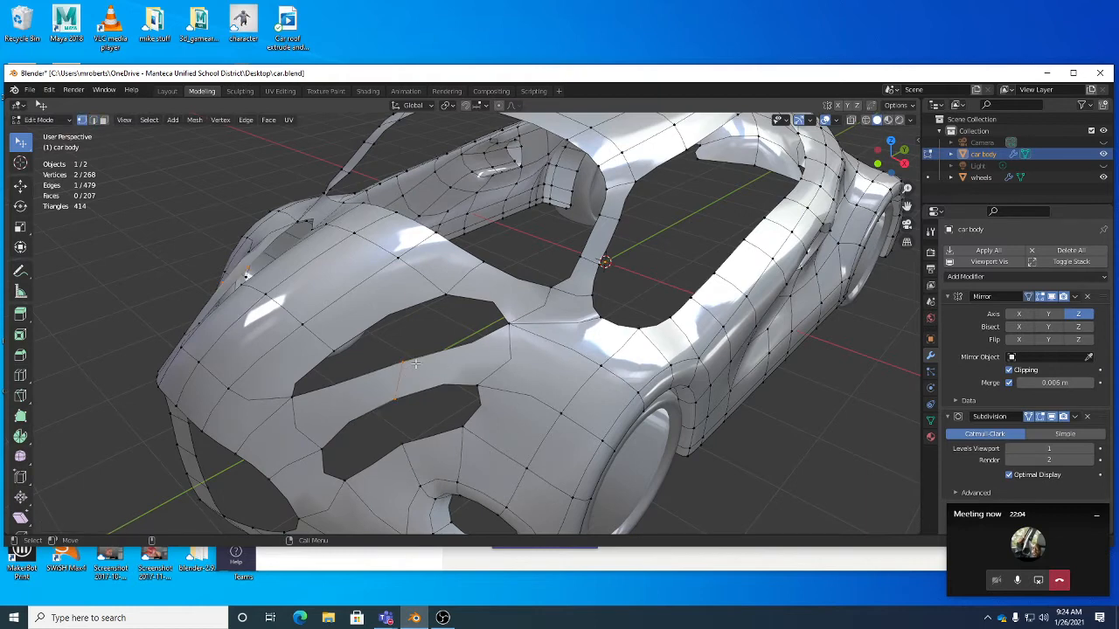
{"action": "left_click_drag", "start_coordinate": [406, 362], "coordinate": [382, 359]}
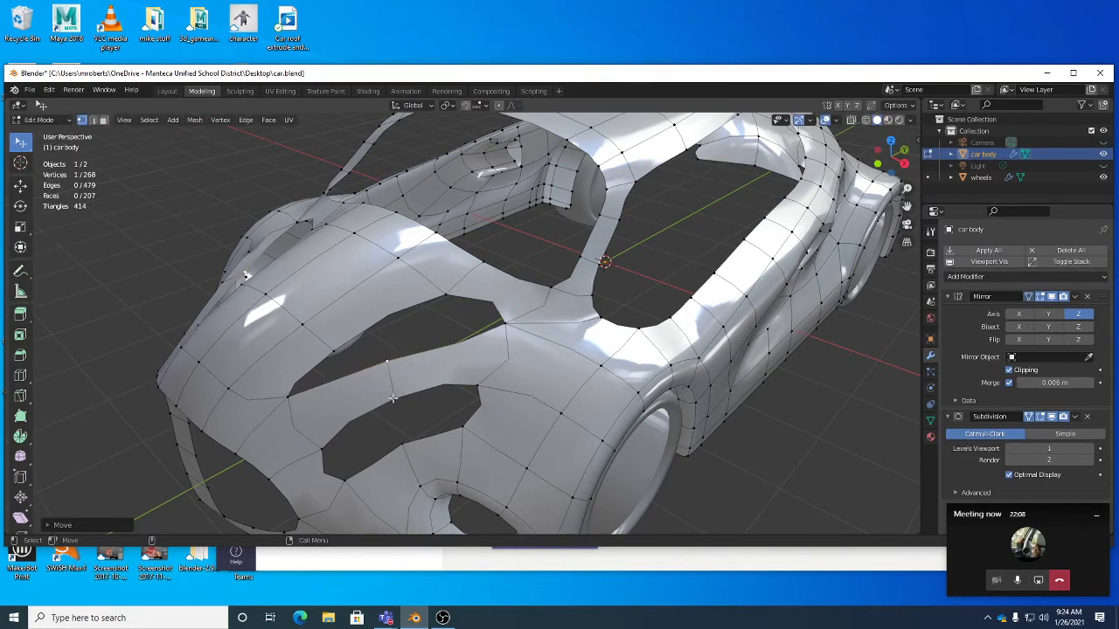
{"action": "left_click_drag", "start_coordinate": [393, 398], "coordinate": [400, 377]}
{"action": "key", "text": "2"}
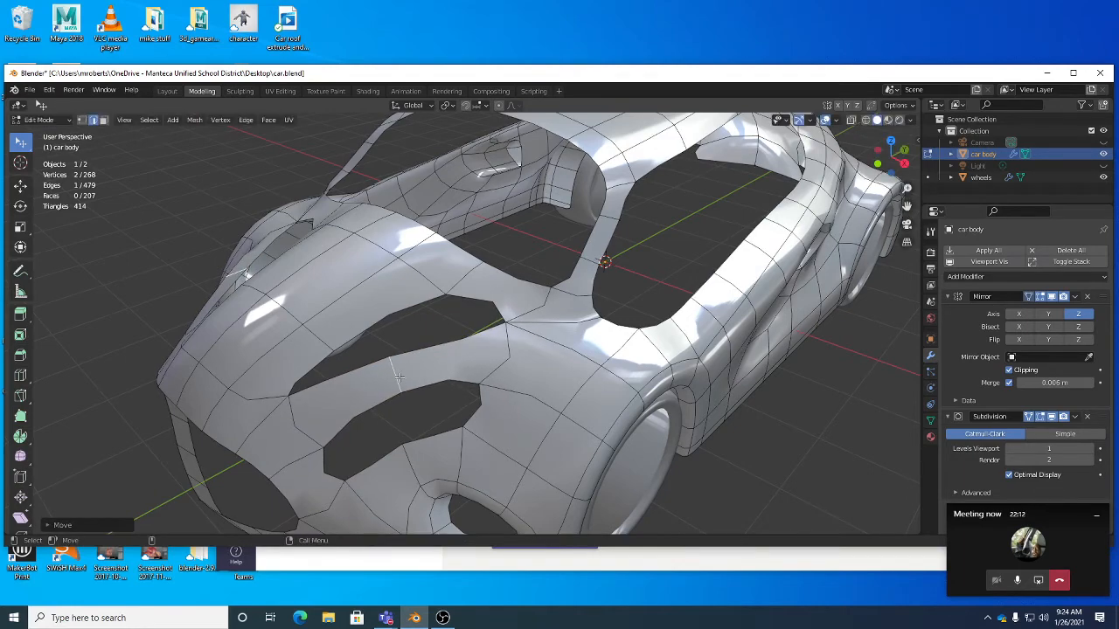
{"action": "middle_click_drag", "start_coordinate": [399, 376], "coordinate": [353, 299]}
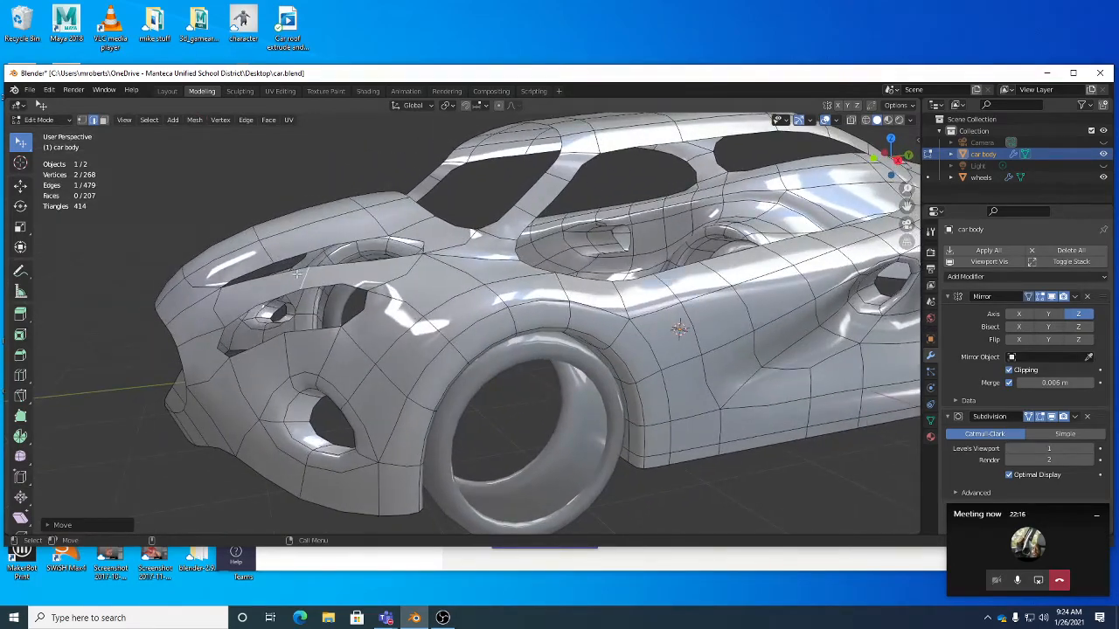
{"action": "left_click_drag", "start_coordinate": [301, 277], "coordinate": [296, 280]}
Select the two pairs of facing edges around the opening above the headlight and close it with Bridge Edge Loops.
{"action": "middle_click_drag", "start_coordinate": [296, 280], "coordinate": [456, 357]}
{"action": "left_click", "coordinate": [452, 334]}
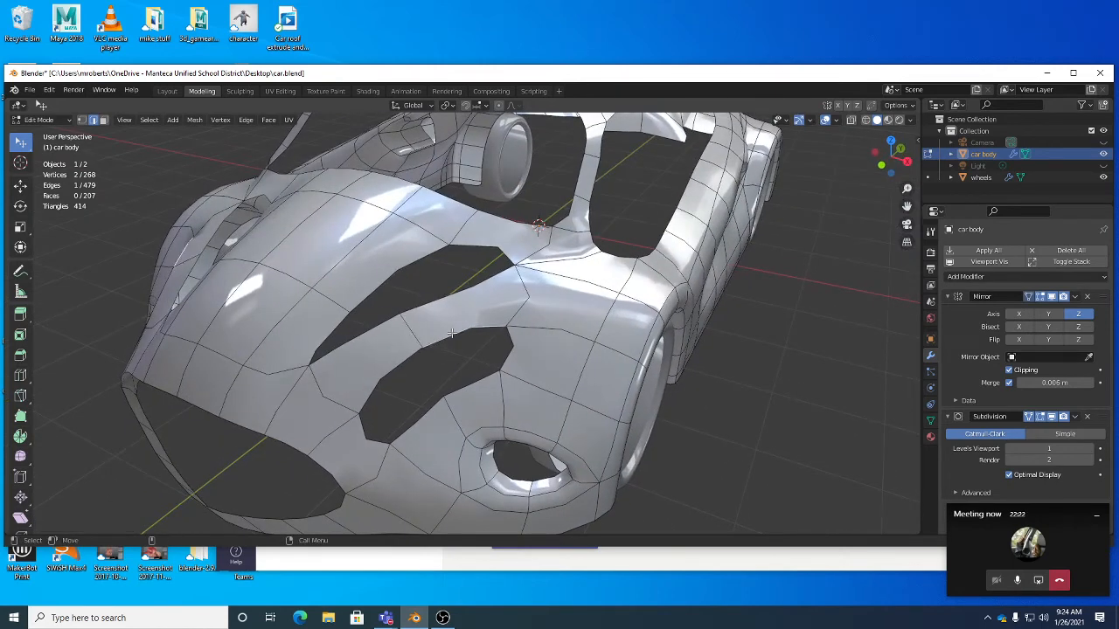
{"action": "left_click", "coordinate": [407, 356], "text": "shift"}
{"action": "left_click", "coordinate": [429, 407], "text": "shift"}
{"action": "left_click", "coordinate": [456, 390], "text": "shift"}
{"action": "right_click", "coordinate": [619, 326]}
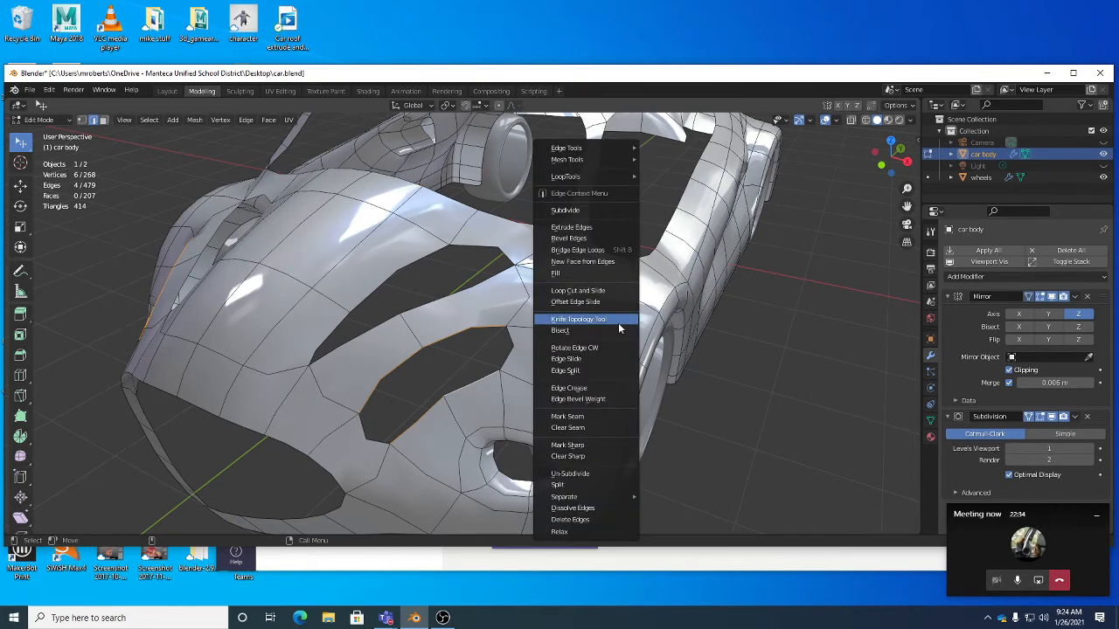
{"action": "left_click", "coordinate": [601, 251]}
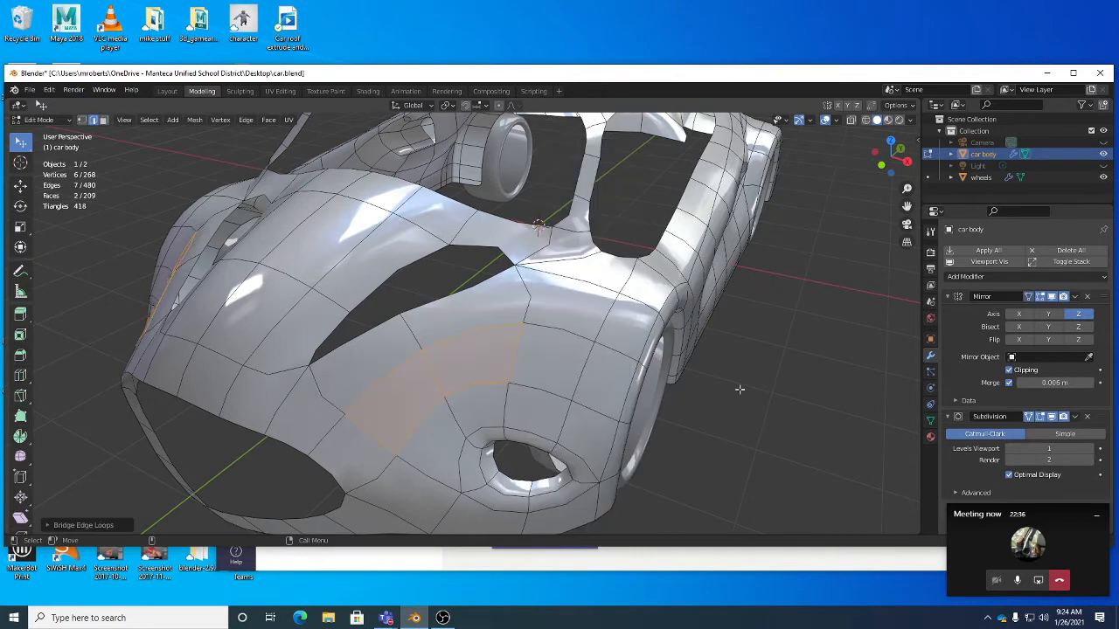
{"action": "middle_click_drag", "start_coordinate": [740, 390], "coordinate": [719, 371]}
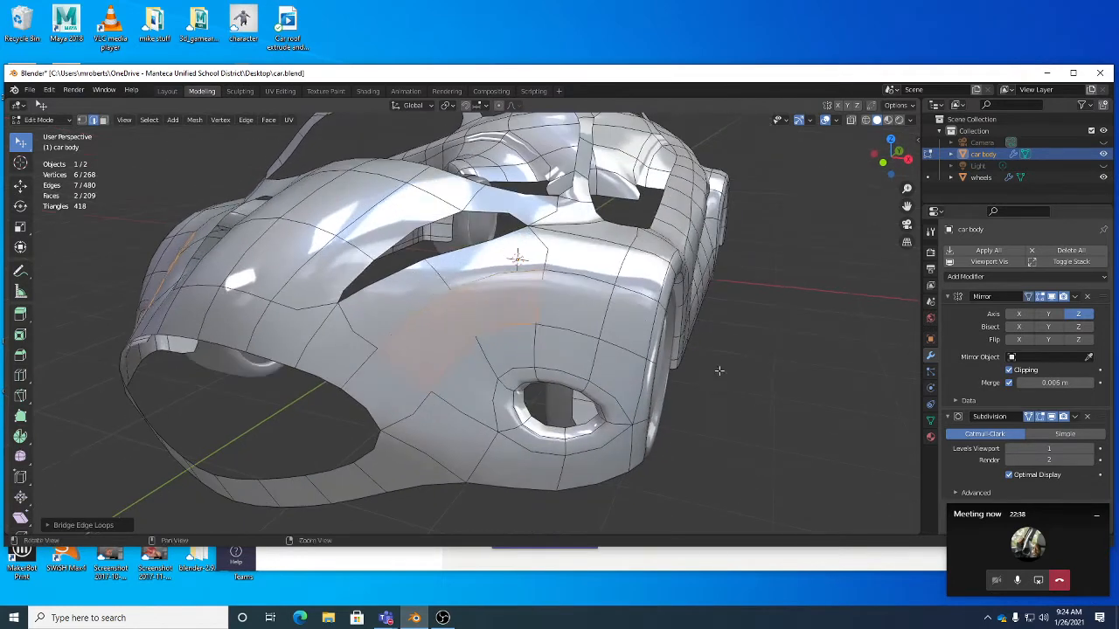
{"action": "left_click", "coordinate": [720, 371]}
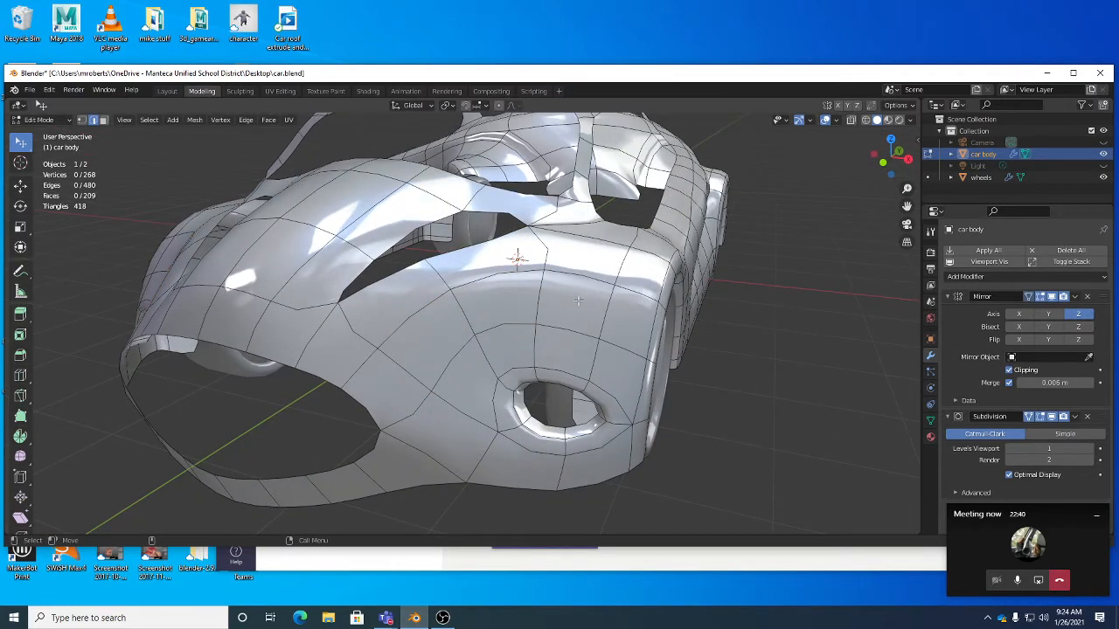
Tweak individual vertices around the newly bridged area beside the headlight to even out the surface.
{"action": "key", "text": "1"}
{"action": "left_click", "coordinate": [429, 393]}
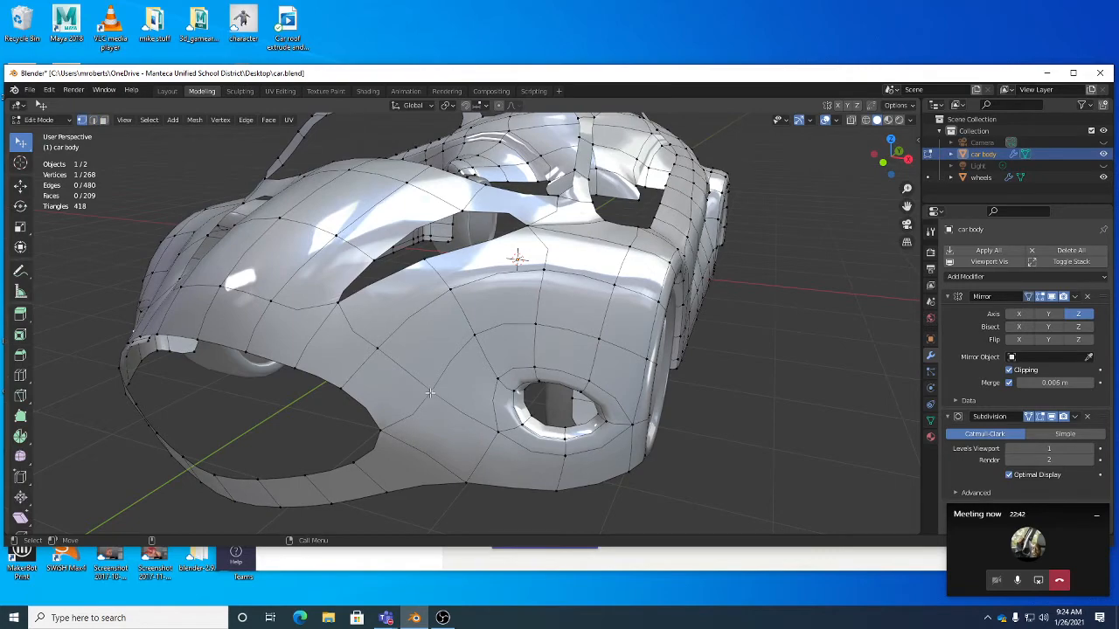
{"action": "key", "text": "g"}
{"action": "left_click_drag", "start_coordinate": [417, 383], "coordinate": [417, 382]}
{"action": "left_click_drag", "start_coordinate": [473, 334], "coordinate": [477, 350]}
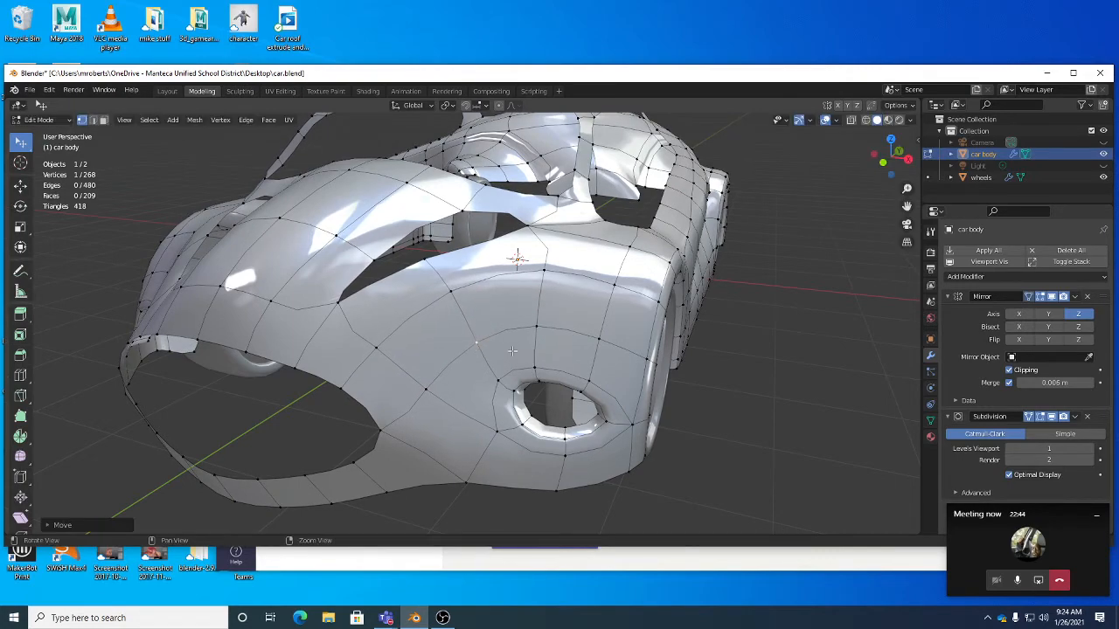
{"action": "middle_click_drag", "start_coordinate": [491, 363], "coordinate": [426, 325]}
{"action": "left_click_drag", "start_coordinate": [243, 277], "coordinate": [281, 278]}
{"action": "left_click", "coordinate": [281, 278]}
{"action": "middle_click_drag", "start_coordinate": [212, 302], "coordinate": [705, 300]}
{"action": "middle_click_drag", "start_coordinate": [390, 292], "coordinate": [422, 277]}
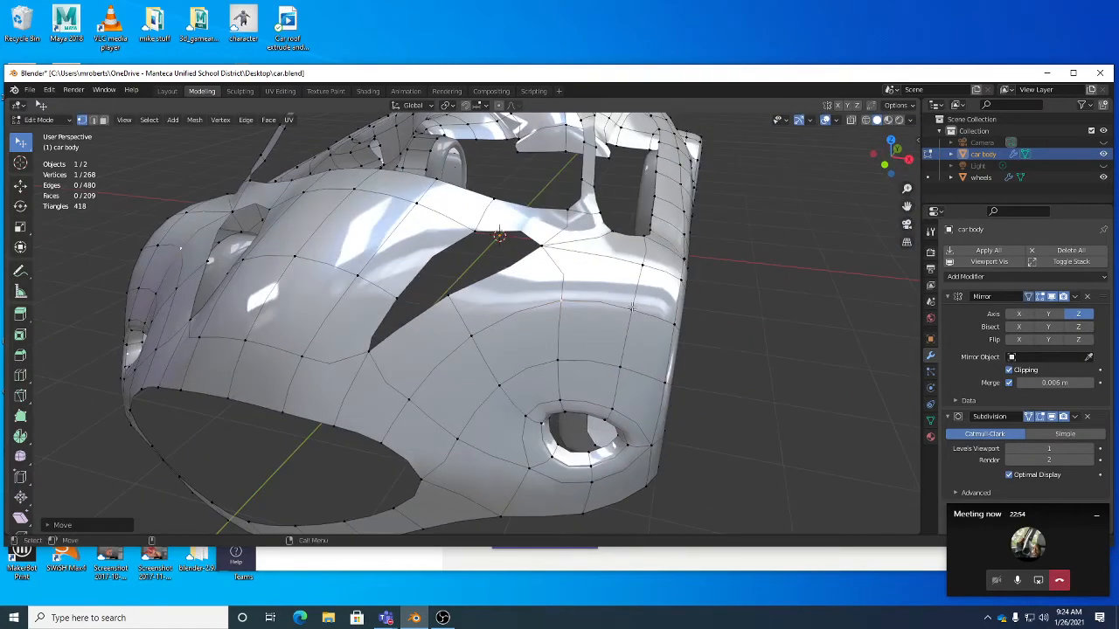
Move the edge running from the hood opening's lower border towards the headlight by about 0.04 m.
{"action": "key", "text": "2"}
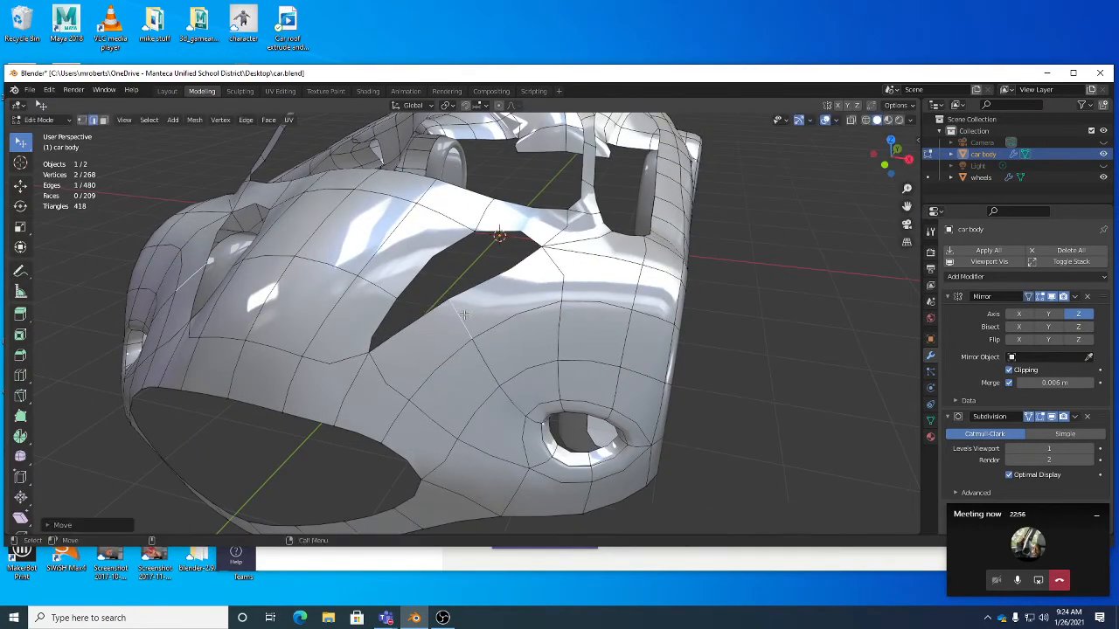
{"action": "key", "text": "g"}
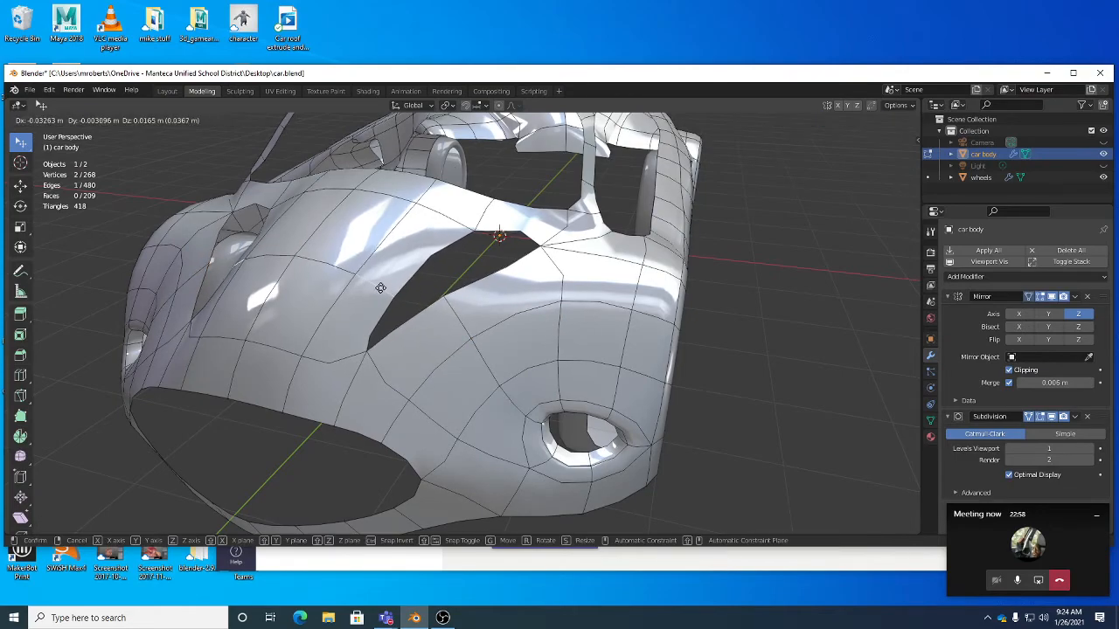
{"action": "left_click", "coordinate": [368, 279]}
{"action": "middle_click_drag", "start_coordinate": [368, 279], "coordinate": [470, 257]}
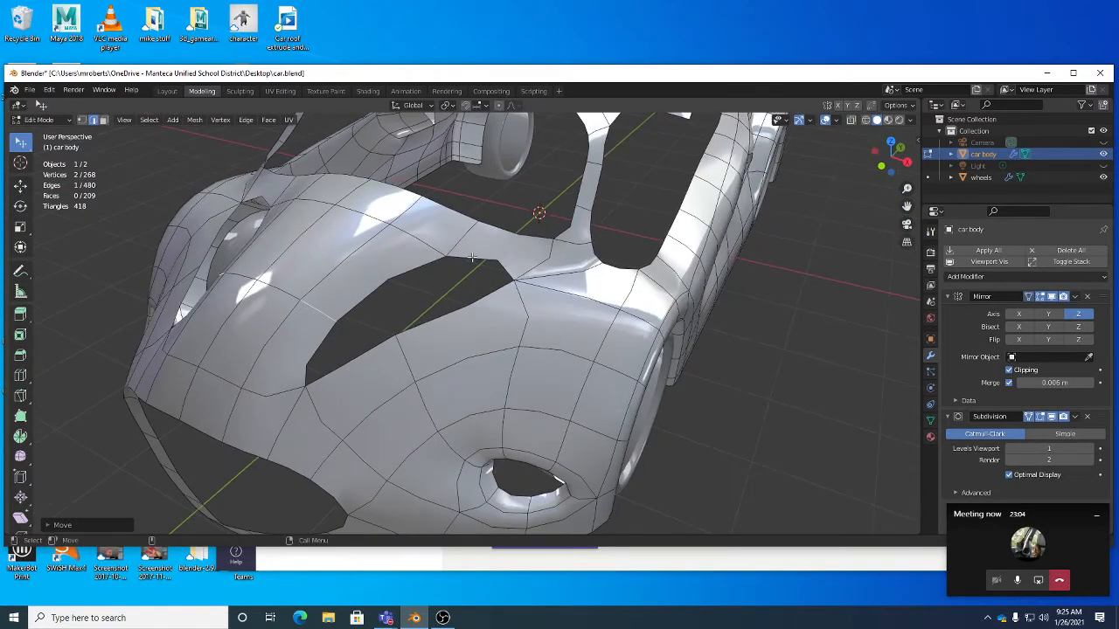
Select the border loop of the remaining hood opening and close it with New Face from Edges.
{"action": "left_click", "coordinate": [471, 256], "text": "alt"}
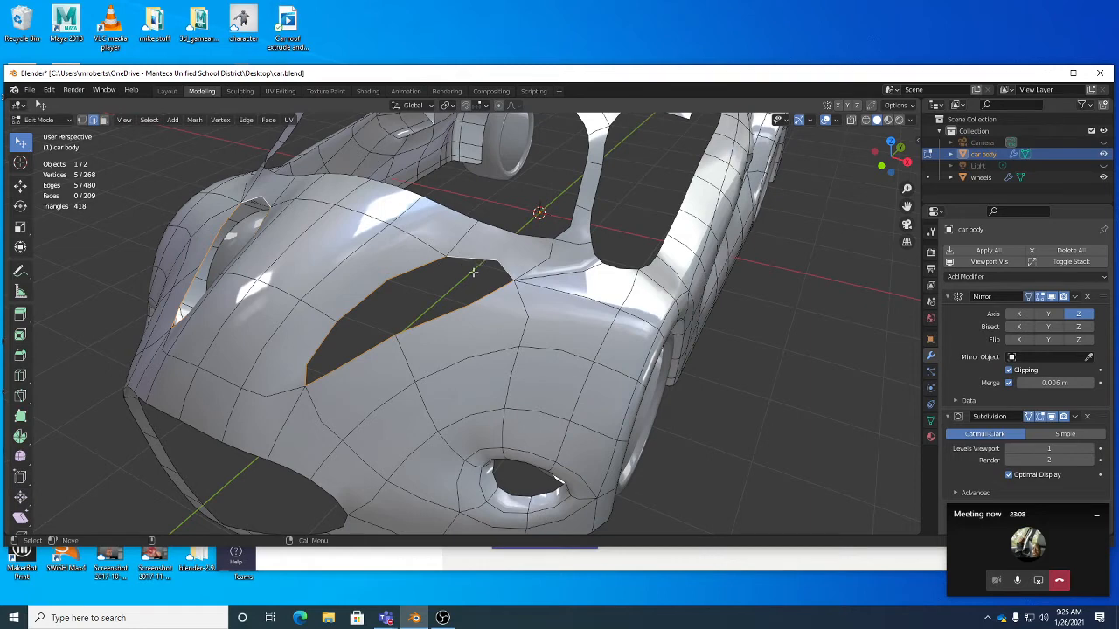
{"action": "right_click", "coordinate": [469, 278]}
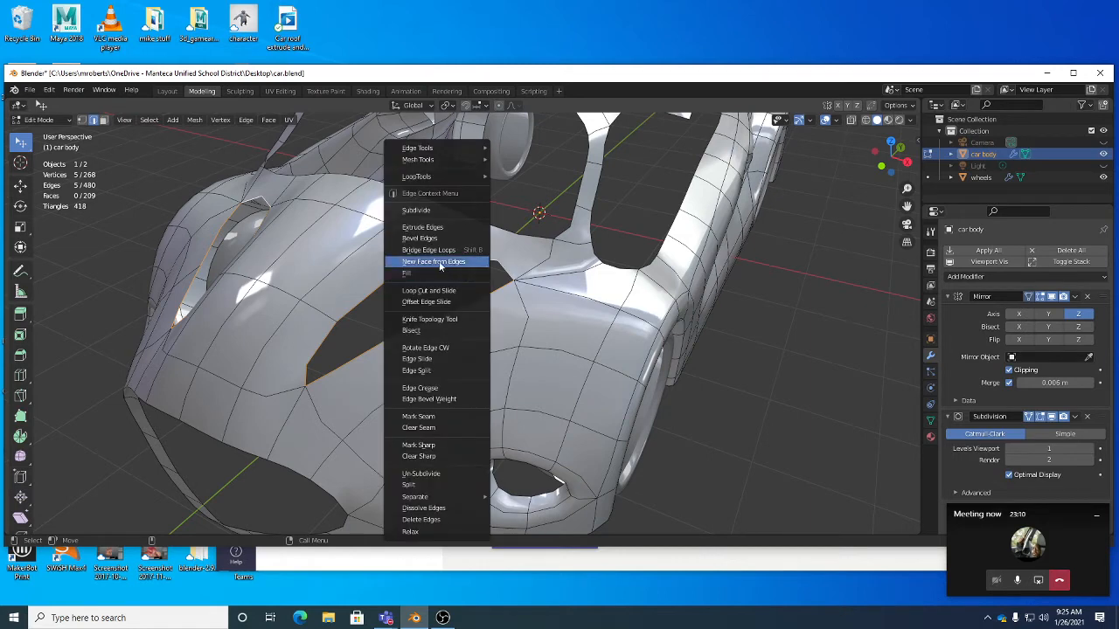
{"action": "left_click", "coordinate": [445, 261]}
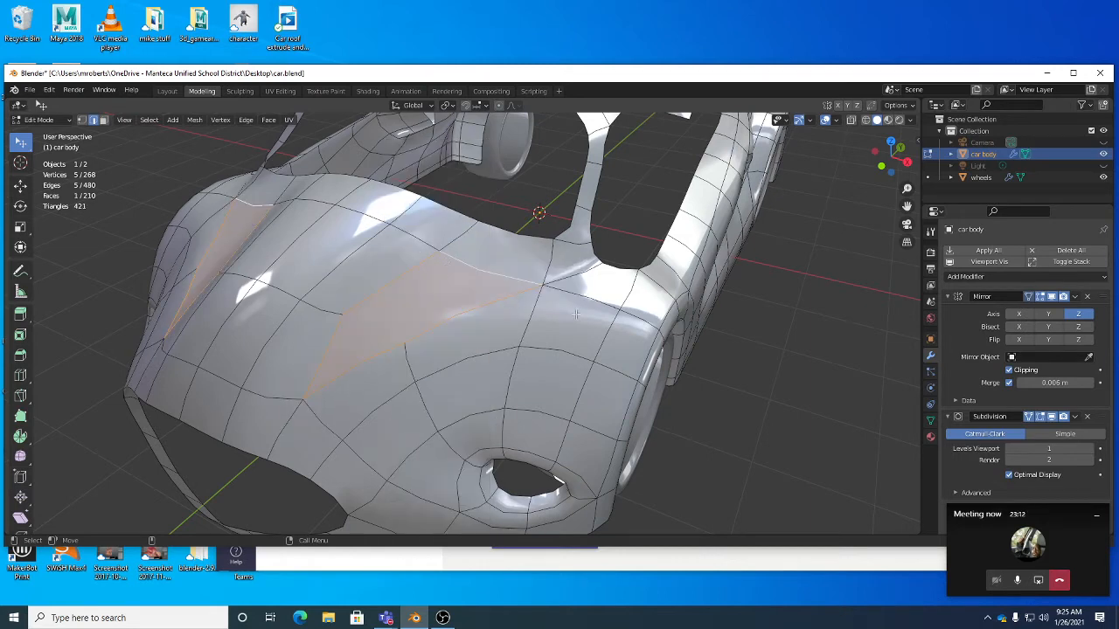
Undo the new face, try Fill on the hood opening instead, and undo that as well.
{"action": "right_click", "coordinate": [501, 253]}
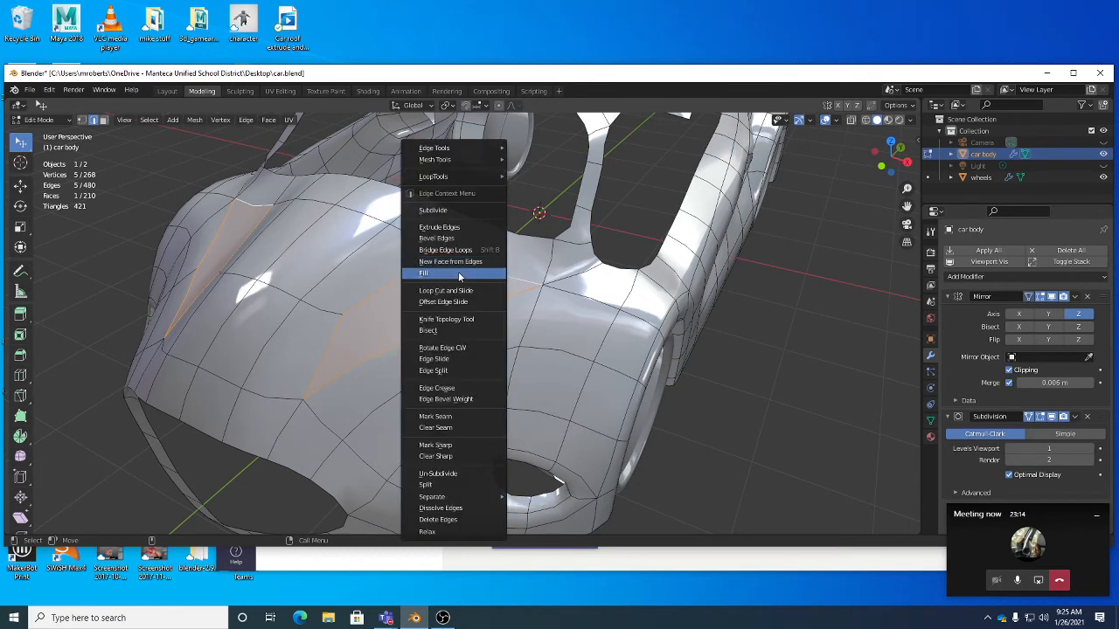
{"action": "key", "text": "ctrl+z"}
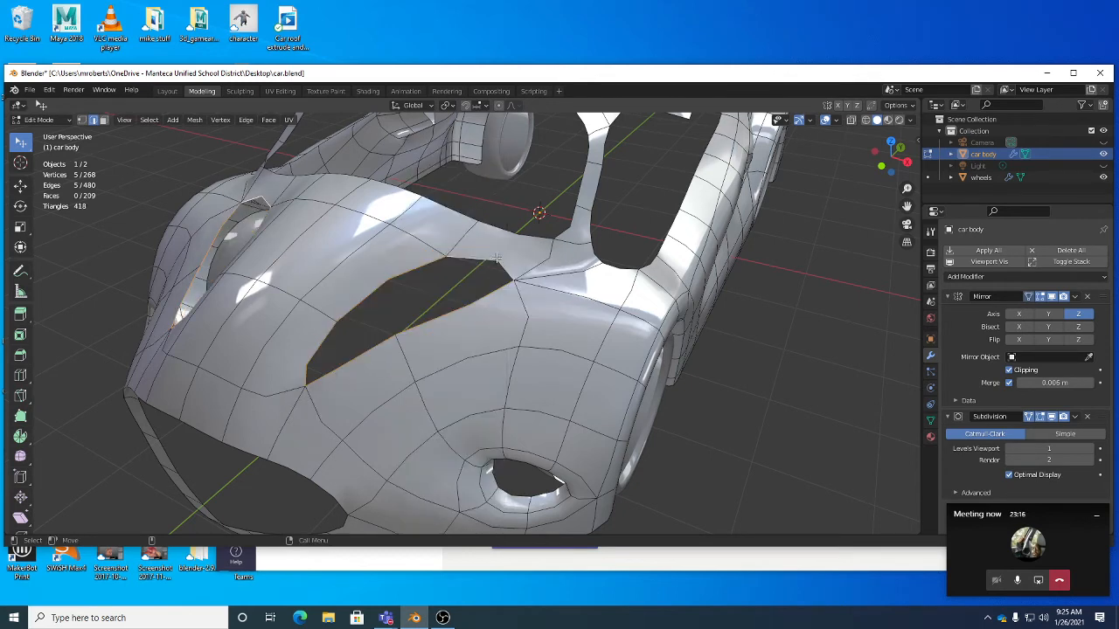
{"action": "right_click", "coordinate": [497, 256]}
{"action": "left_click", "coordinate": [497, 258]}
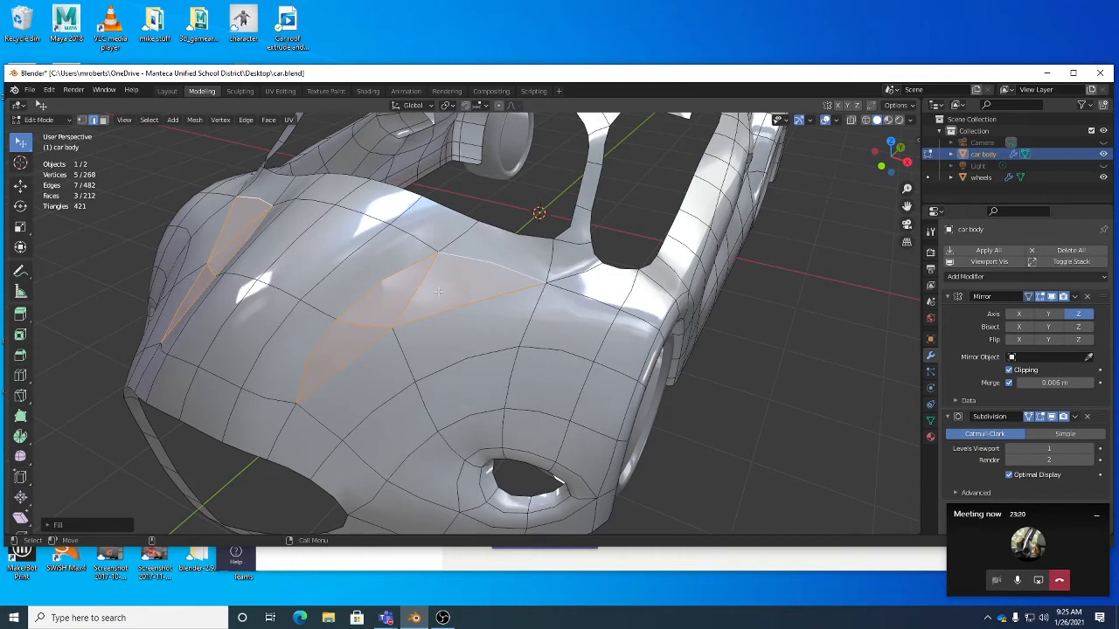
{"action": "key", "text": "ctrl+z"}
Close the hood opening again with New Face from Edges and check the five corner vertices of the face.
{"action": "right_click", "coordinate": [491, 227]}
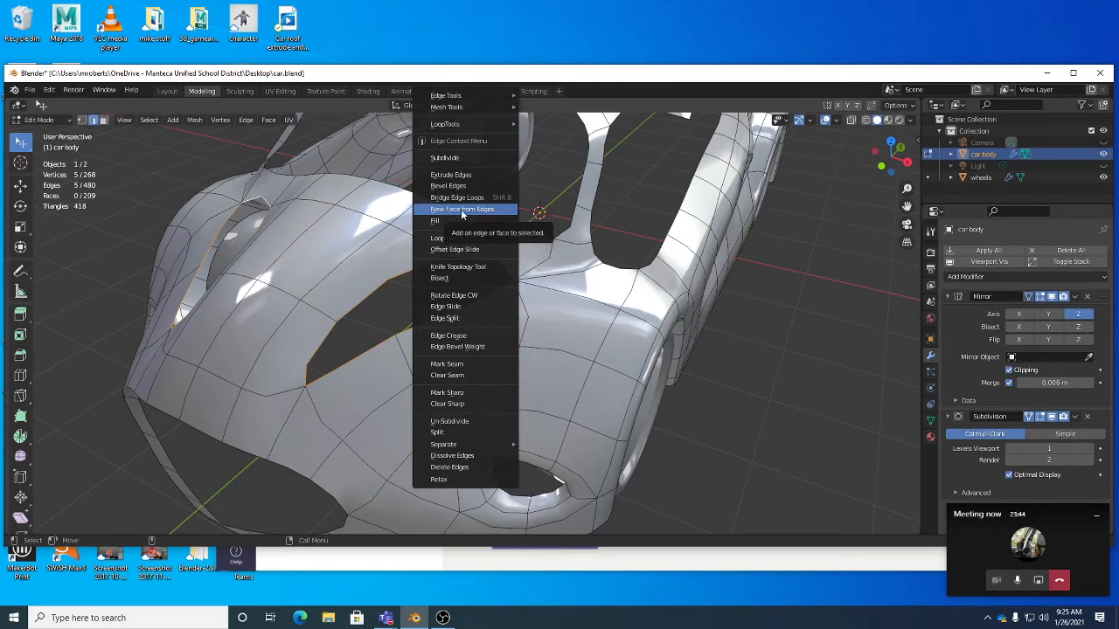
{"action": "left_click", "coordinate": [461, 209]}
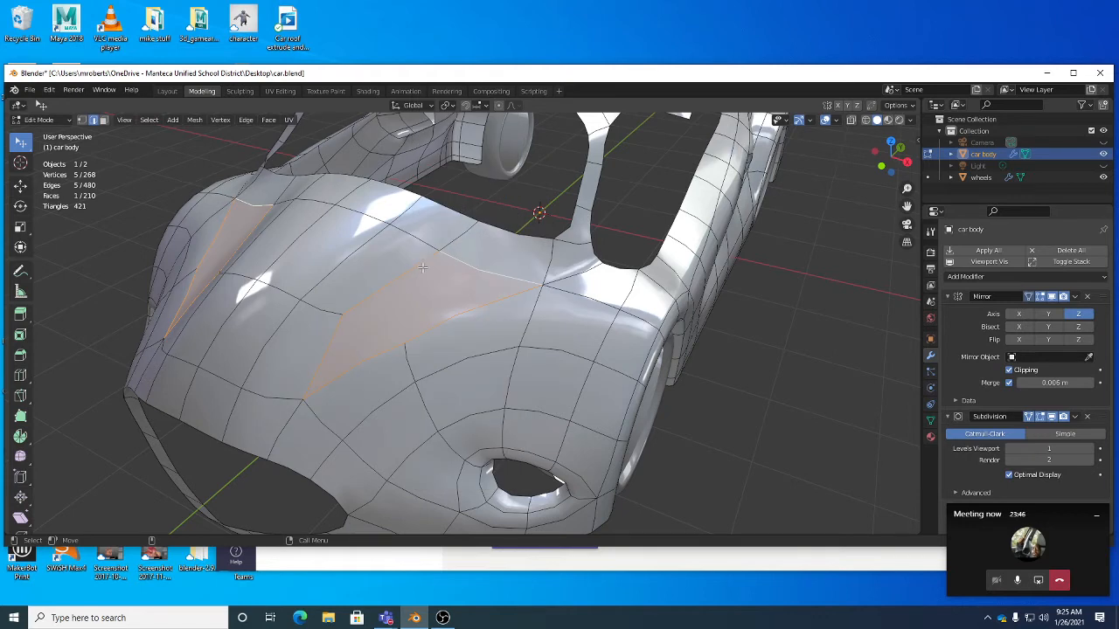
{"action": "key", "text": "1"}
{"action": "left_click", "coordinate": [342, 312]}
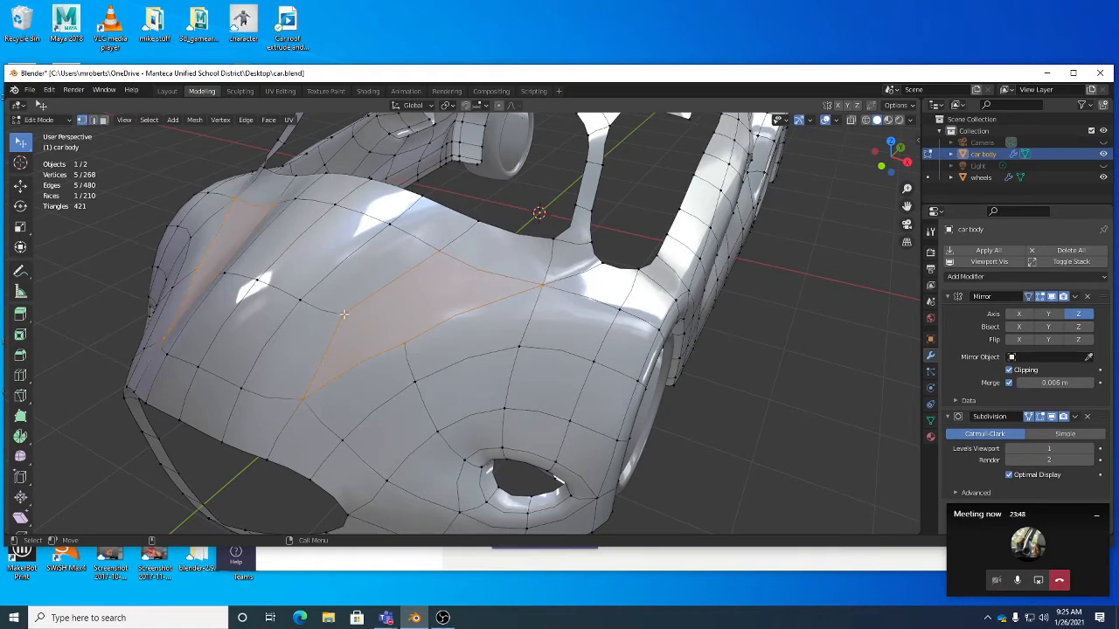
{"action": "left_click", "coordinate": [304, 400], "text": "shift"}
{"action": "left_click", "coordinate": [405, 342], "text": "shift"}
{"action": "left_click", "coordinate": [541, 285], "text": "shift"}
{"action": "left_click", "coordinate": [438, 251], "text": "shift"}
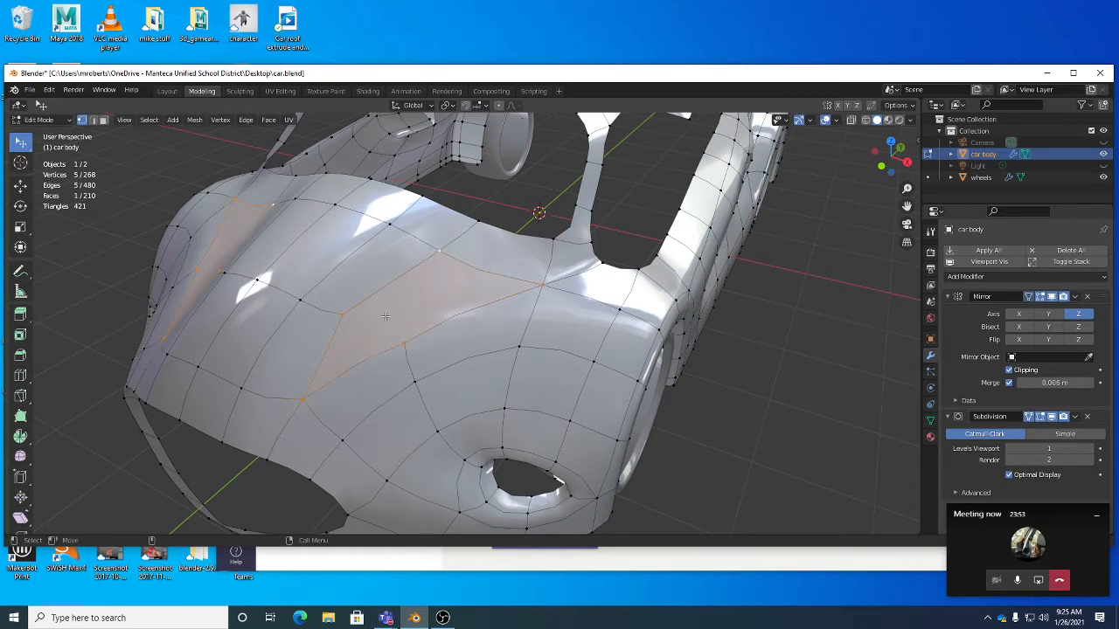
{"action": "left_click", "coordinate": [734, 373]}
Try to place a loop cut through the new five-sided hood face.
{"action": "middle_click_drag", "start_coordinate": [735, 372], "coordinate": [417, 284]}
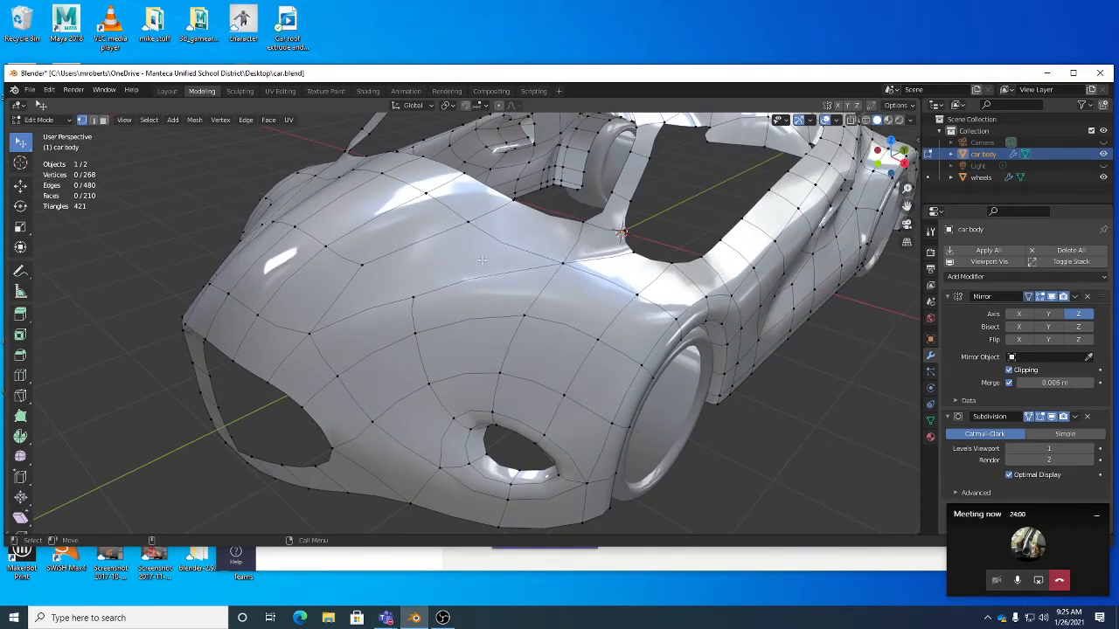
{"action": "middle_click_drag", "start_coordinate": [481, 260], "coordinate": [466, 281]}
{"action": "key", "text": "ctrl+r"}
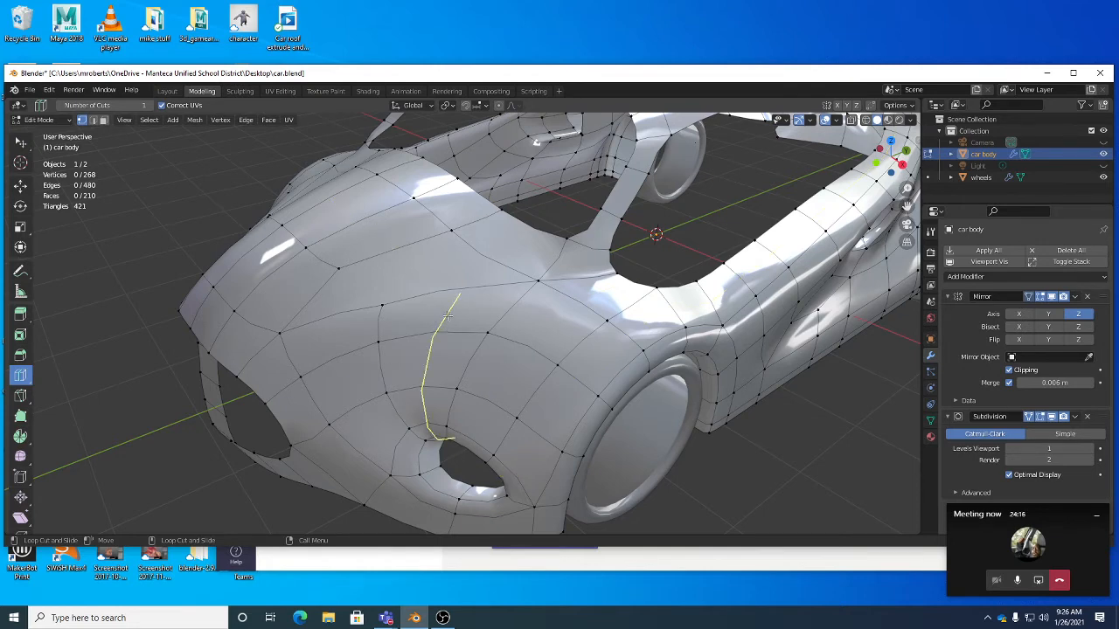
{"action": "key", "text": "w"}
Connect the two opposite vertices across the five-sided hood face with Connect Vertex Pairs.
{"action": "left_click", "coordinate": [337, 268]}
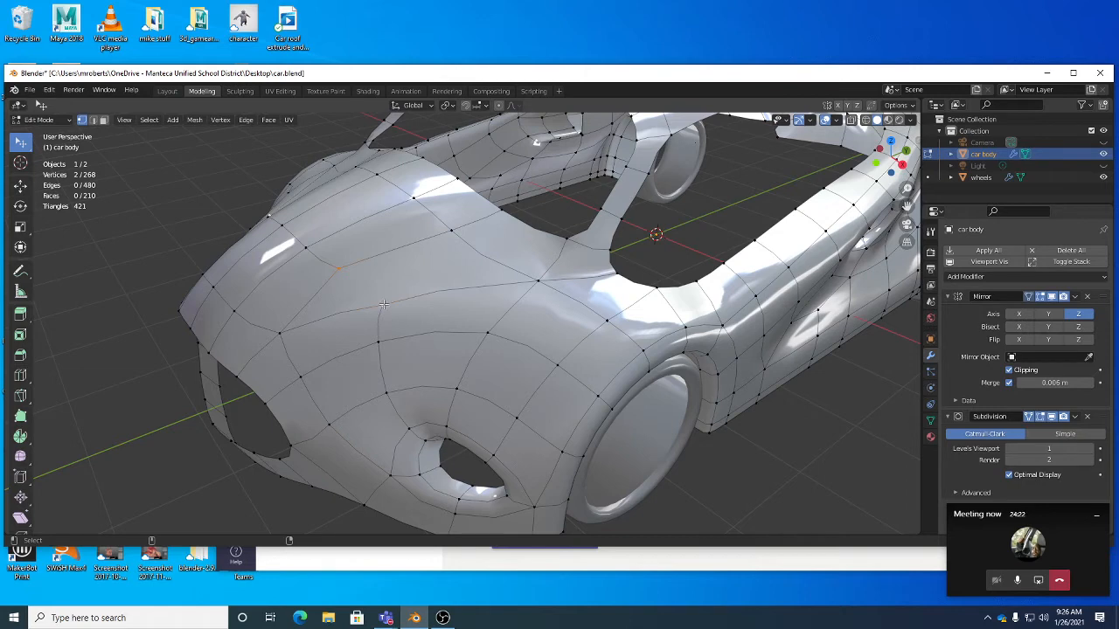
{"action": "left_click", "coordinate": [382, 304], "text": "shift"}
{"action": "right_click", "coordinate": [459, 276]}
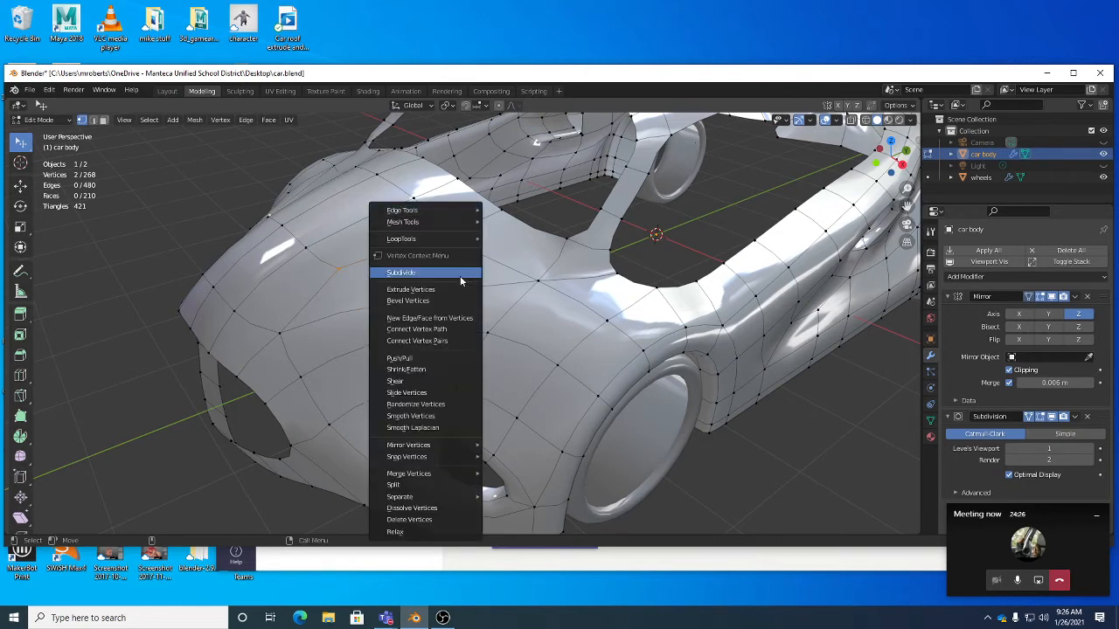
{"action": "right_click", "coordinate": [616, 277]}
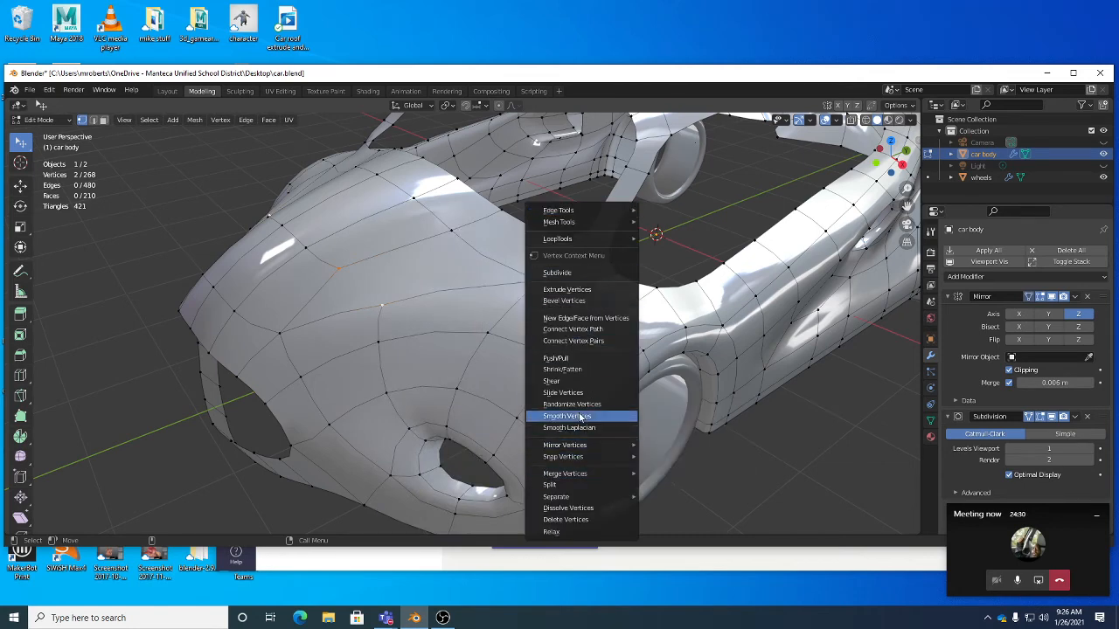
{"action": "left_click", "coordinate": [585, 341]}
Reposition the vertices at the newly connected hood edge to smooth the surface above the headlight.
{"action": "middle_click_drag", "start_coordinate": [416, 320], "coordinate": [508, 299]}
{"action": "left_click_drag", "start_coordinate": [487, 253], "coordinate": [501, 245]}
{"action": "middle_click_drag", "start_coordinate": [501, 246], "coordinate": [424, 245]}
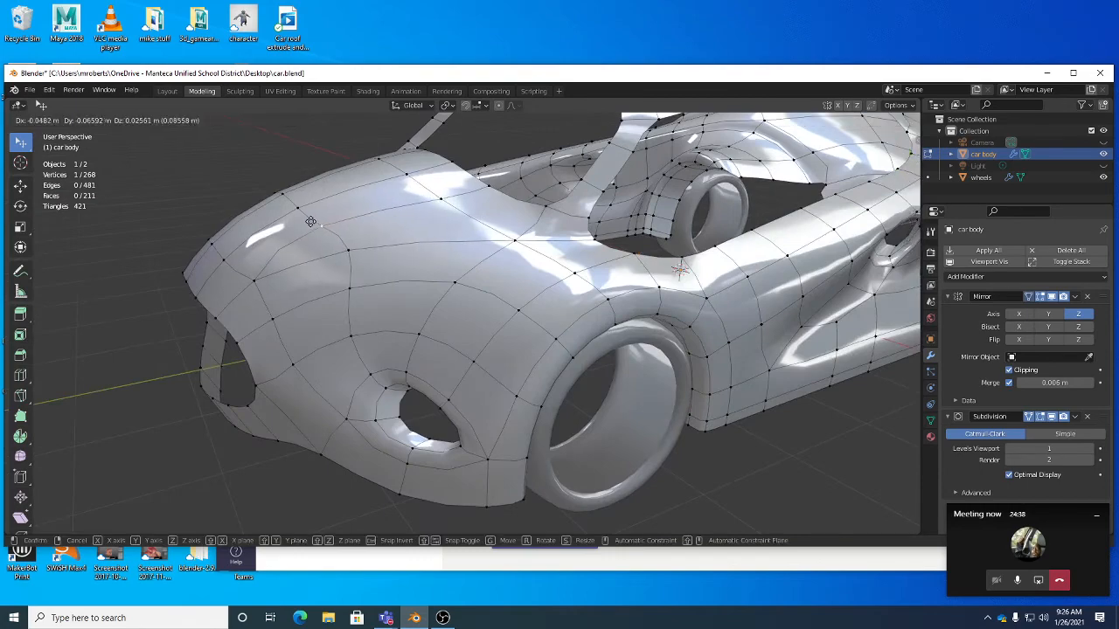
{"action": "key", "text": "g"}
{"action": "left_click", "coordinate": [325, 253]}
{"action": "middle_click_drag", "start_coordinate": [324, 254], "coordinate": [492, 257]}
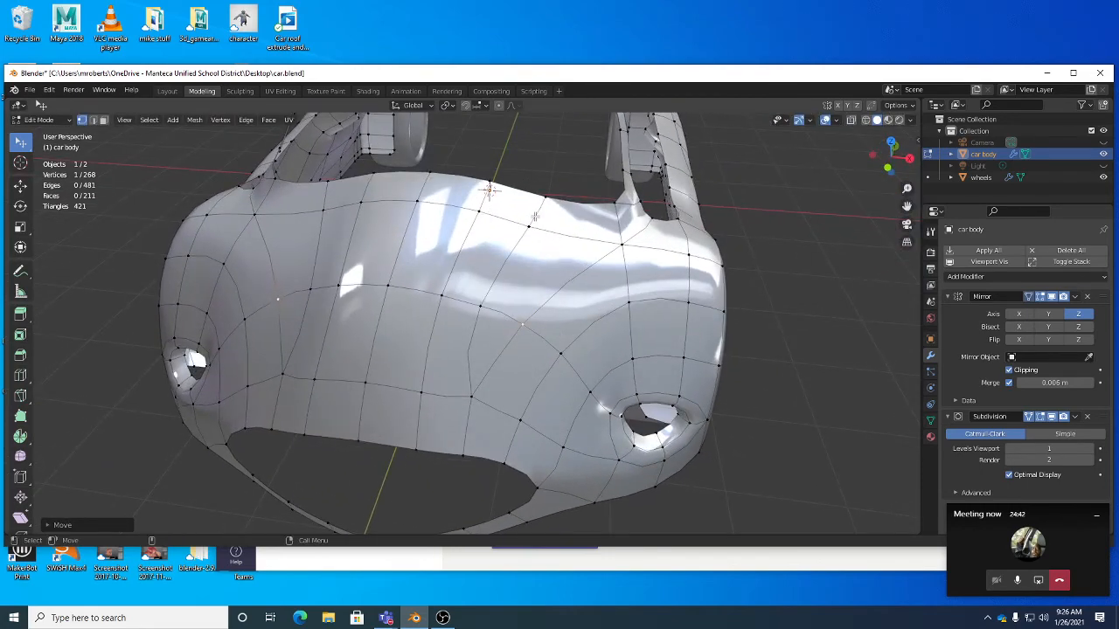
Select the diagonal edge running down from the repositioned hood vertex toward the grille opening and dissolve it.
{"action": "key", "text": "2"}
{"action": "left_click", "coordinate": [510, 259]}
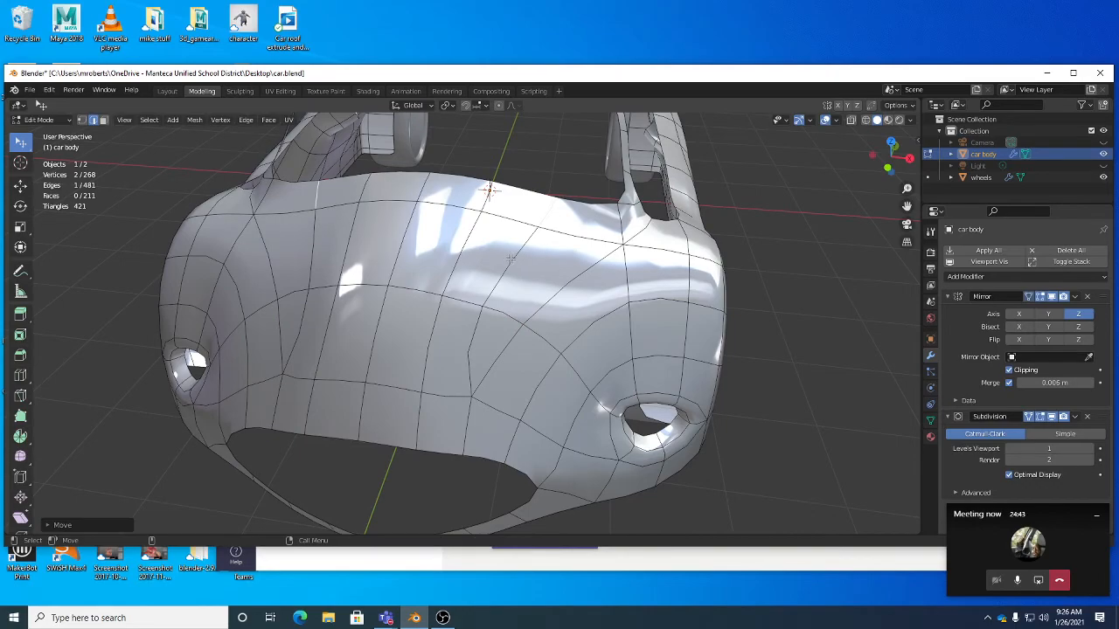
{"action": "key", "text": "g"}
{"action": "left_click", "coordinate": [486, 307]}
{"action": "middle_click_drag", "start_coordinate": [537, 313], "coordinate": [432, 284]}
{"action": "key", "text": "g"}
{"action": "left_click", "coordinate": [303, 204]}
{"action": "middle_click_drag", "start_coordinate": [304, 204], "coordinate": [512, 264]}
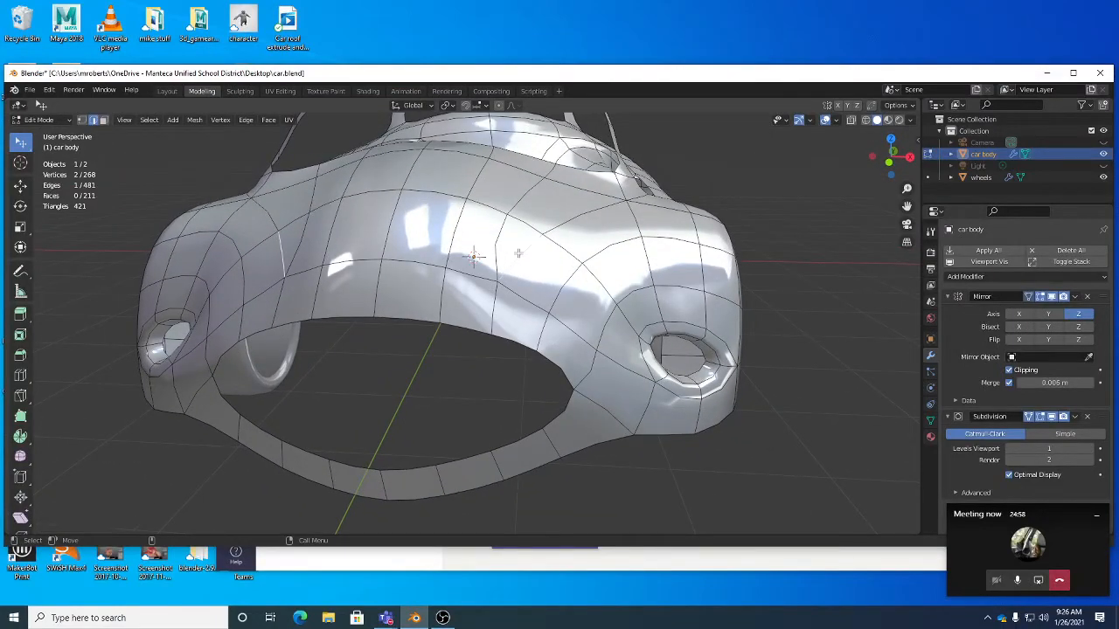
{"action": "middle_click_drag", "start_coordinate": [513, 257], "coordinate": [507, 272]}
{"action": "key", "text": "x"}
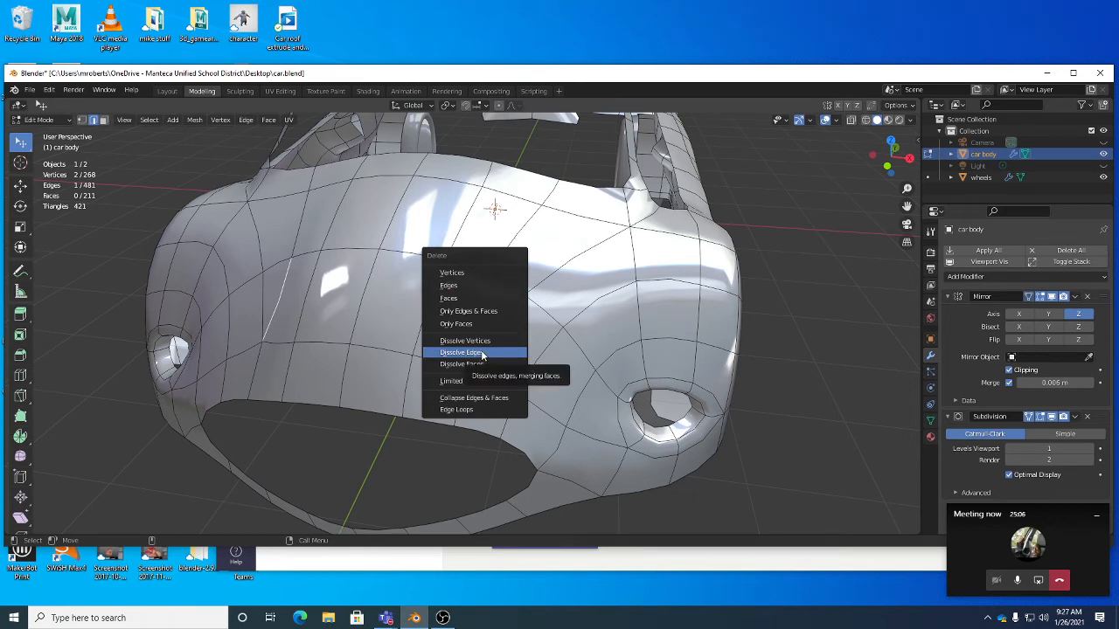
{"action": "left_click", "coordinate": [482, 354]}
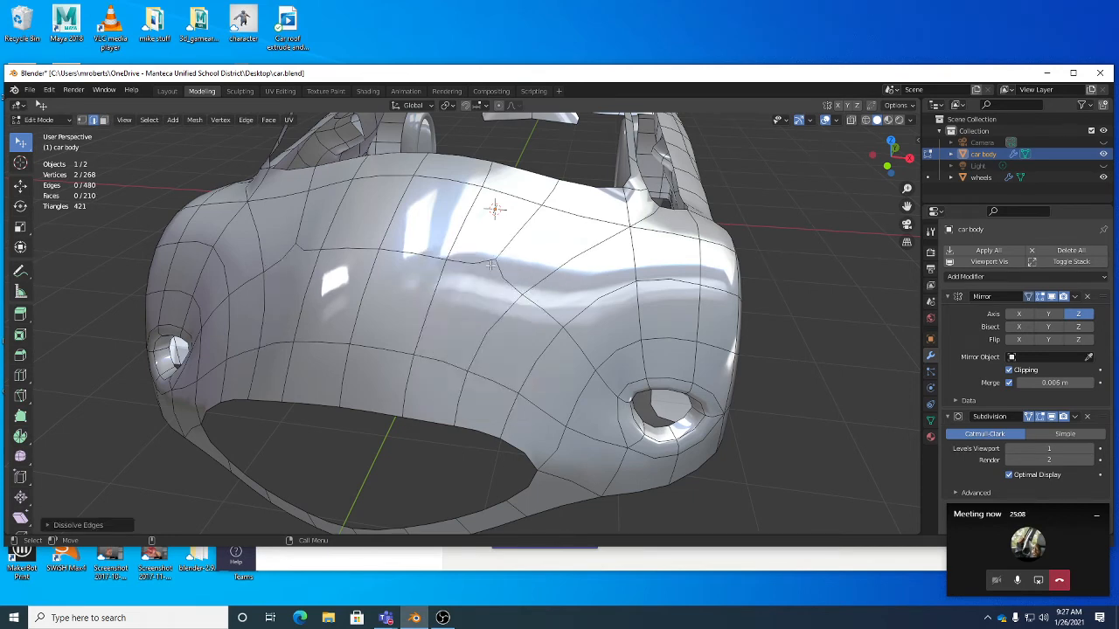
Add a loop cut through the face strip directly above the grille opening, below the five-sided face.
{"action": "middle_click_drag", "start_coordinate": [471, 336], "coordinate": [461, 340]}
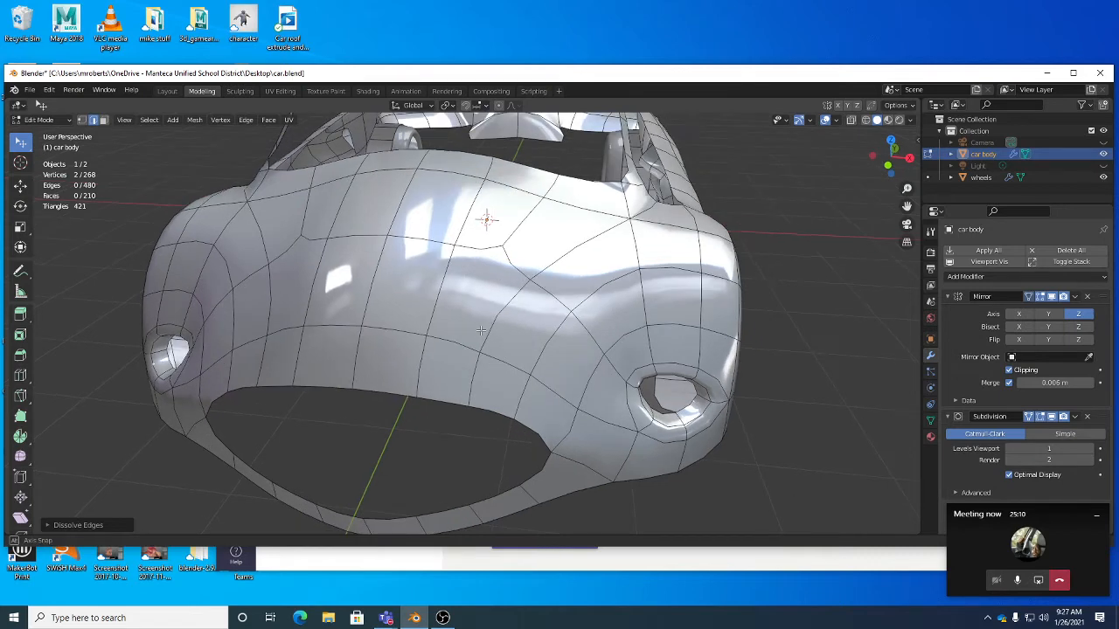
{"action": "key", "text": "ctrl+r"}
{"action": "left_click", "coordinate": [461, 341]}
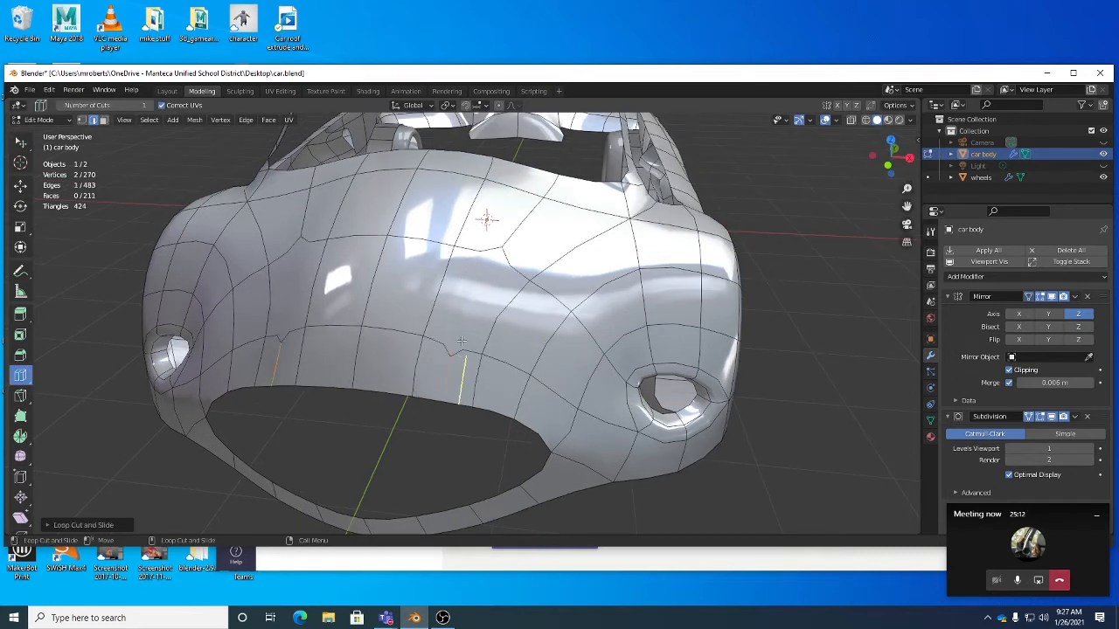
{"action": "left_click", "coordinate": [458, 350]}
{"action": "key", "text": "w"}
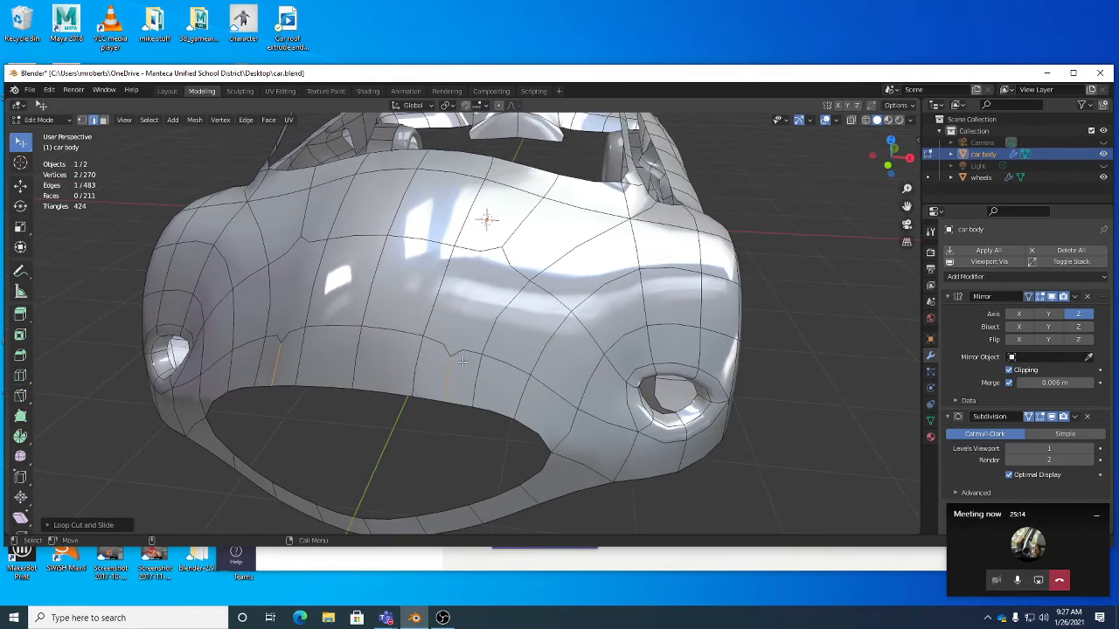
Connect the upper vertex of the new cut to the hood vertex above it with Connect Vertex Pairs.
{"action": "key", "text": "1"}
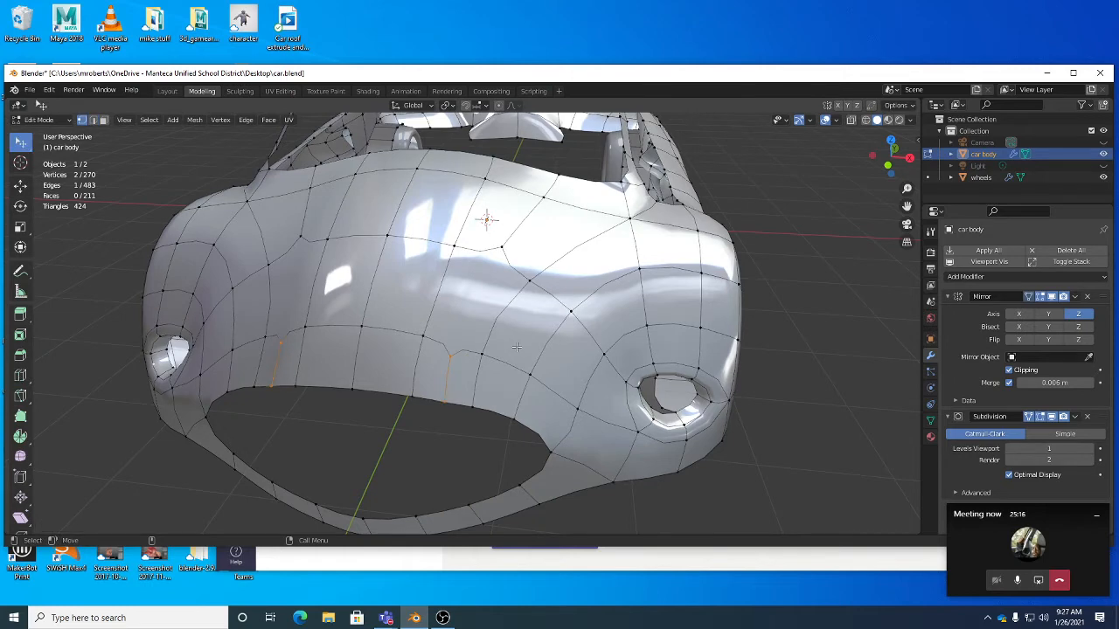
{"action": "left_click", "coordinate": [448, 355]}
{"action": "right_click", "coordinate": [539, 268]}
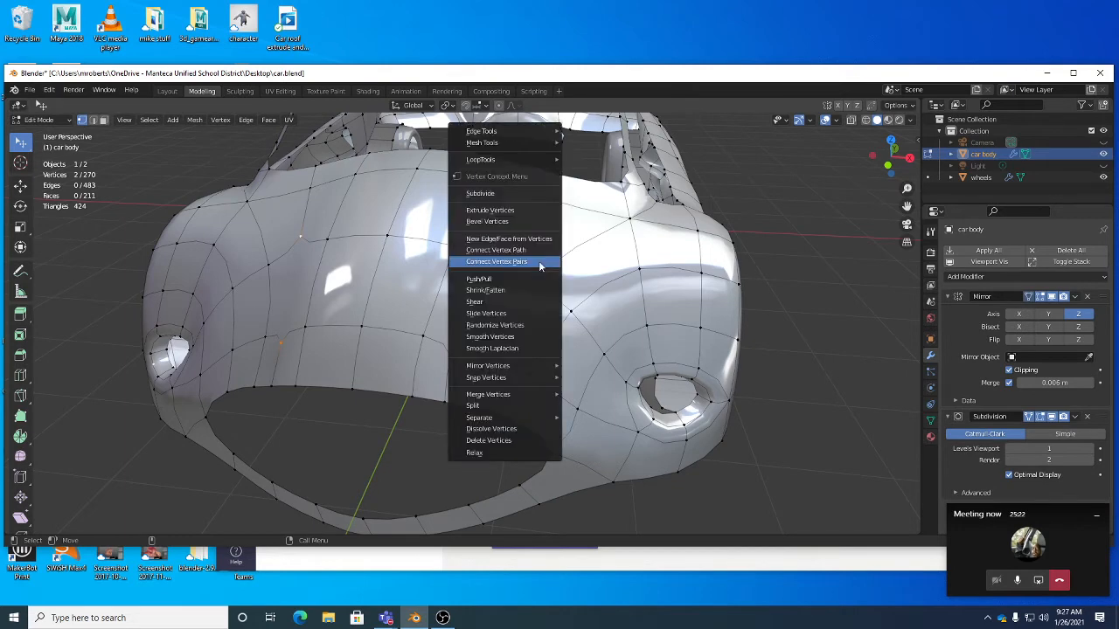
{"action": "left_click", "coordinate": [539, 263]}
Reposition the edges and vertices around the new cut to even out the spacing above the grille opening.
{"action": "middle_click_drag", "start_coordinate": [491, 293], "coordinate": [478, 284]}
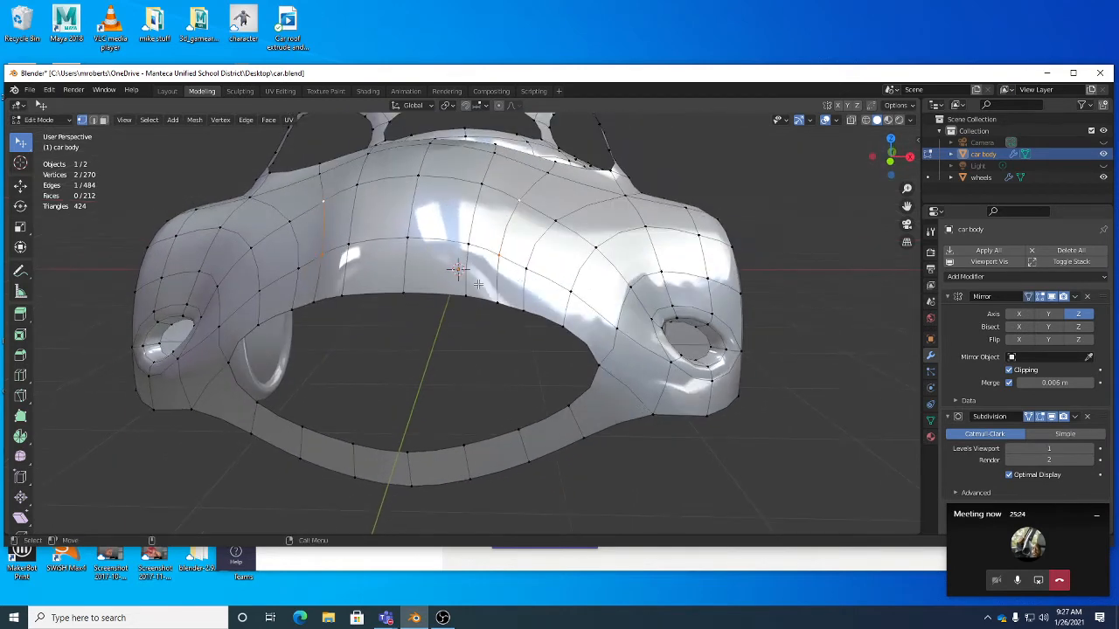
{"action": "key", "text": "g"}
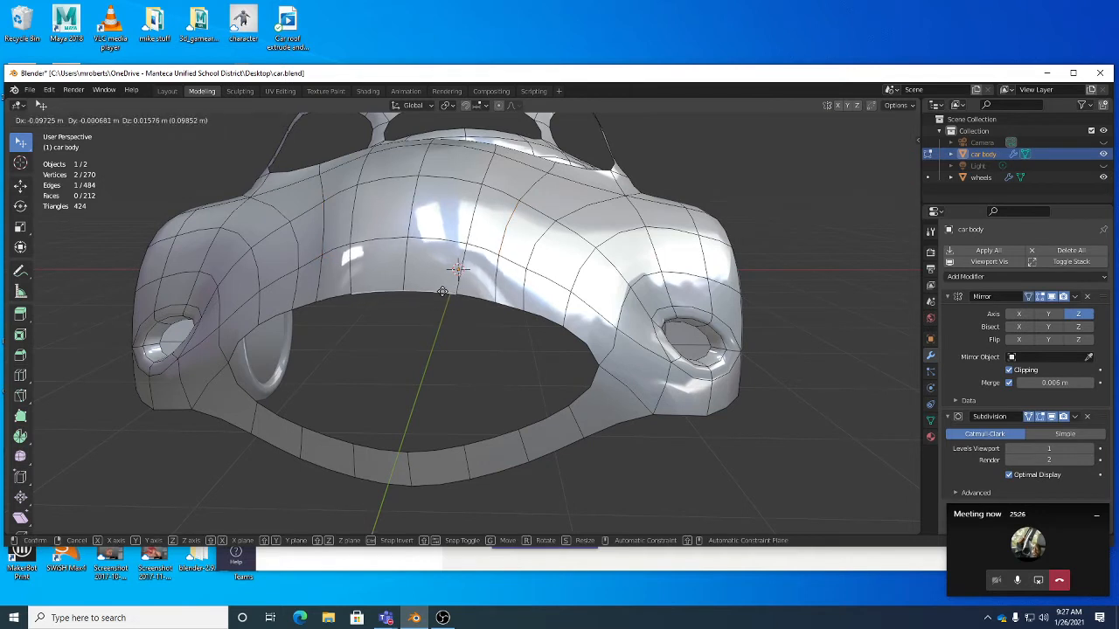
{"action": "left_click", "coordinate": [470, 245]}
{"action": "left_click_drag", "start_coordinate": [472, 235], "coordinate": [464, 236]}
{"action": "left_click_drag", "start_coordinate": [475, 294], "coordinate": [533, 268]}
{"action": "key", "text": "1"}
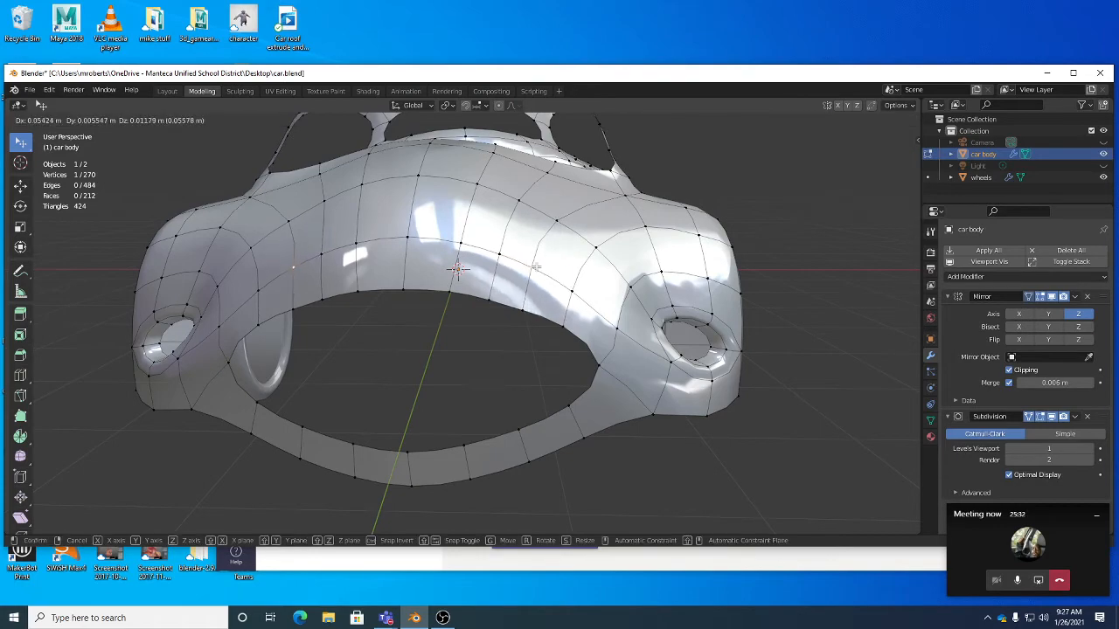
Fine-tune the hood vertices between the new edge line and the headlight from several angles, and save the file.
{"action": "middle_click_drag", "start_coordinate": [533, 268], "coordinate": [425, 306]}
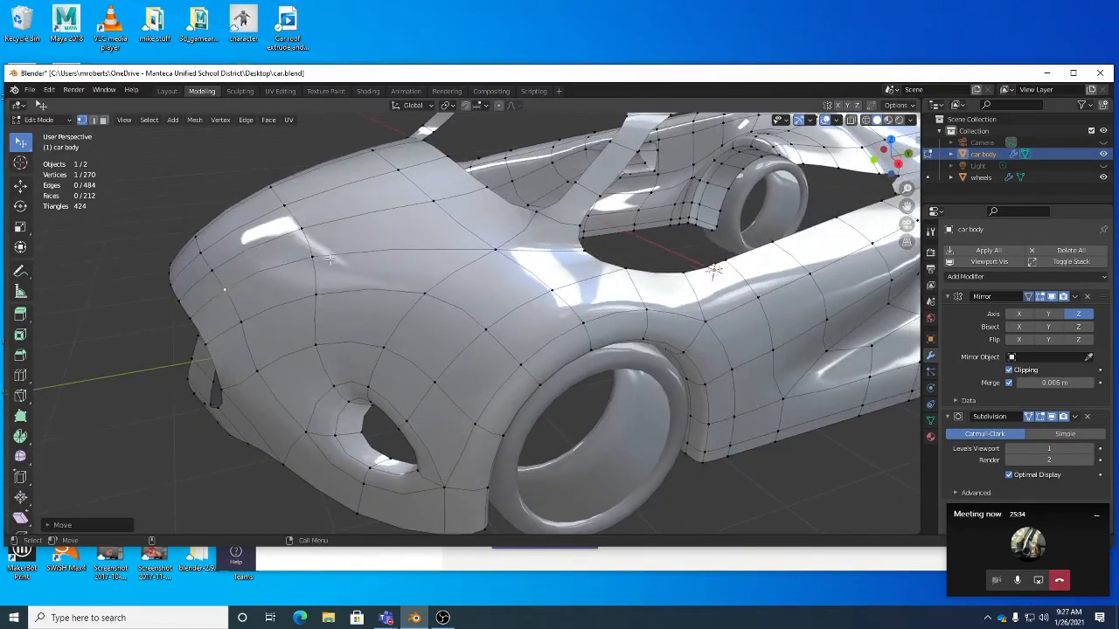
{"action": "left_click_drag", "start_coordinate": [314, 255], "coordinate": [301, 255]}
{"action": "left_click_drag", "start_coordinate": [318, 296], "coordinate": [292, 283]}
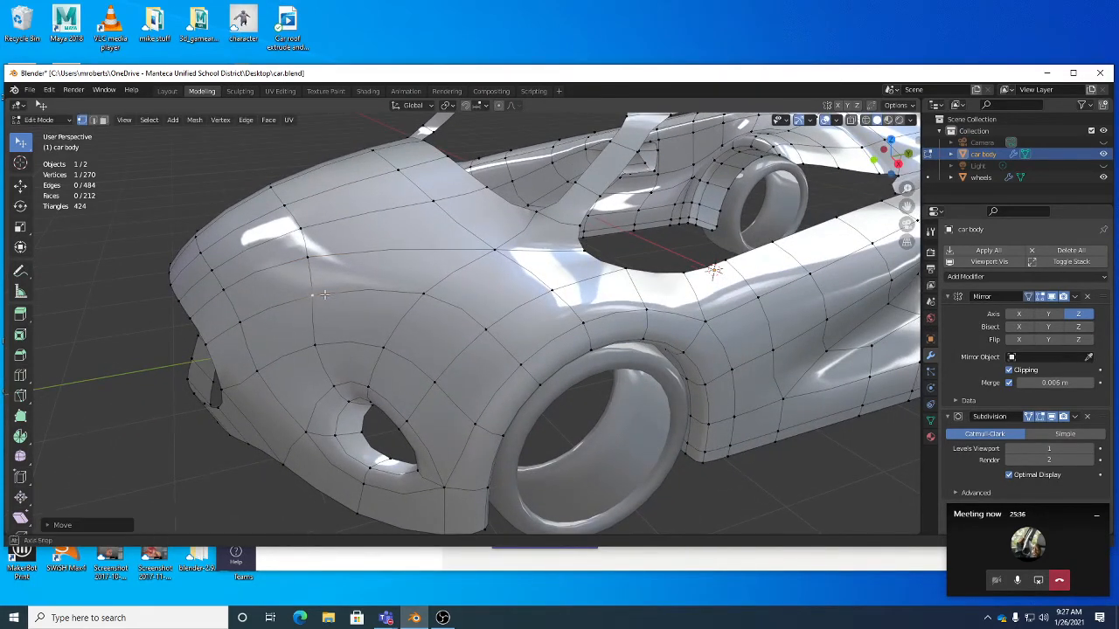
{"action": "middle_click_drag", "start_coordinate": [291, 283], "coordinate": [465, 248]}
{"action": "left_click_drag", "start_coordinate": [512, 240], "coordinate": [513, 240]}
{"action": "left_click", "coordinate": [462, 291]}
{"action": "left_click_drag", "start_coordinate": [462, 291], "coordinate": [463, 292]}
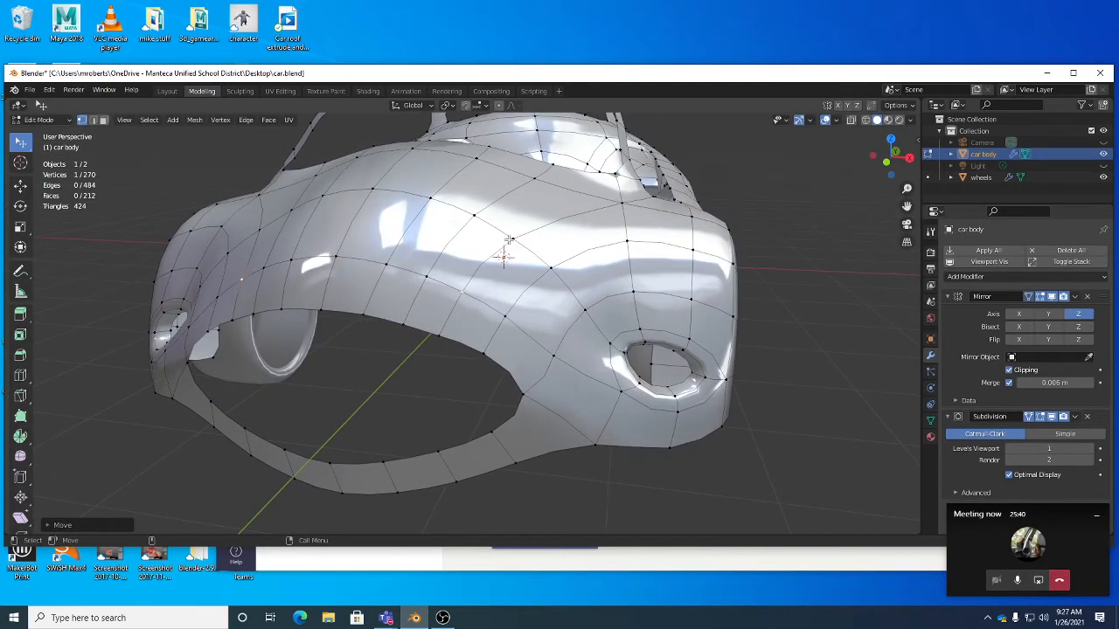
{"action": "left_click_drag", "start_coordinate": [514, 241], "coordinate": [517, 244]}
{"action": "middle_click_drag", "start_coordinate": [517, 243], "coordinate": [467, 257]}
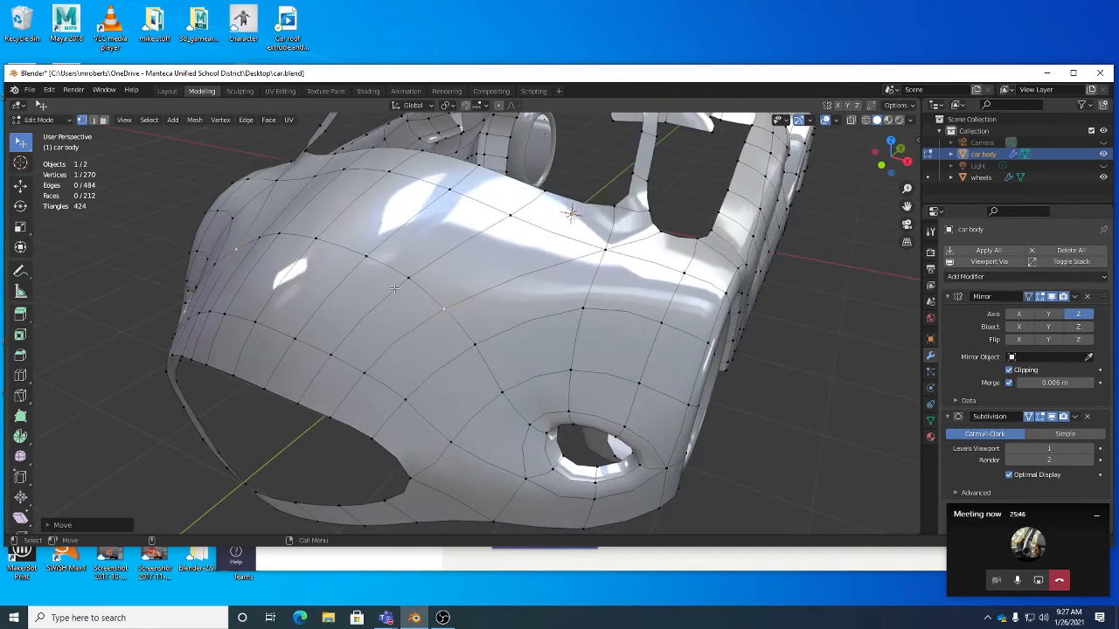
{"action": "middle_click_drag", "start_coordinate": [381, 305], "coordinate": [478, 240]}
{"action": "key", "text": "ctrl+s"}
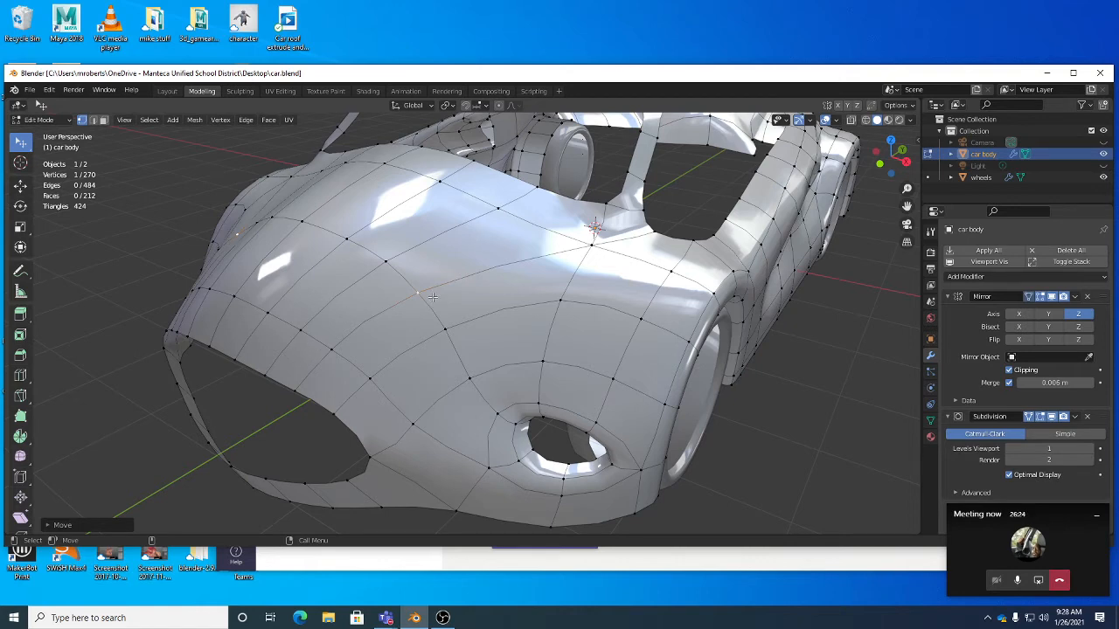
Adjust the hood vertex where the rerouted edges meet and save the file again.
{"action": "middle_click_drag", "start_coordinate": [428, 303], "coordinate": [551, 276]}
{"action": "middle_click_drag", "start_coordinate": [422, 387], "coordinate": [382, 382]}
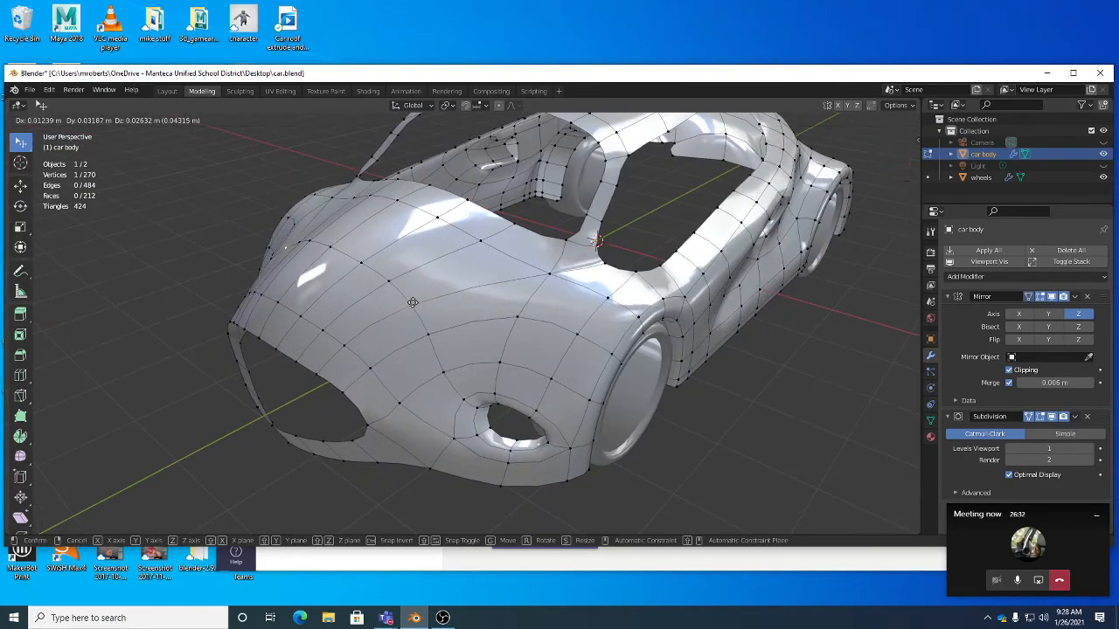
{"action": "middle_click_drag", "start_coordinate": [414, 302], "coordinate": [547, 339]}
{"action": "scroll", "coordinate": [370, 352], "scroll_direction": "up", "scroll_amount": 2}
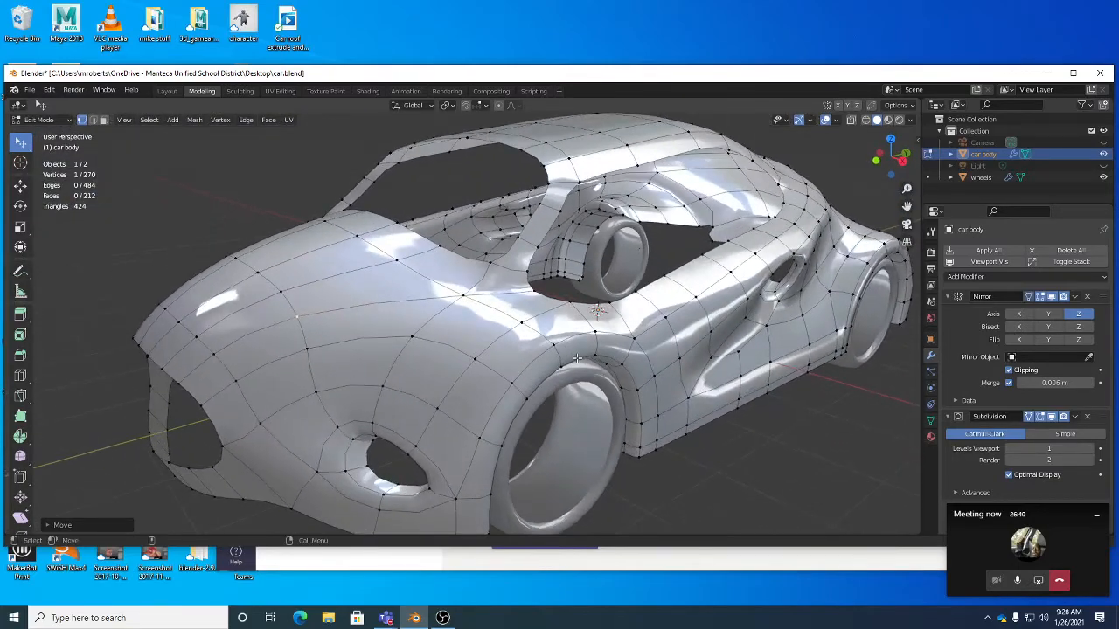
{"action": "key", "text": "ctrl+s"}
Examine the hood, fender and front end from several angles and save the file.
{"action": "middle_click_drag", "start_coordinate": [371, 352], "coordinate": [355, 438]}
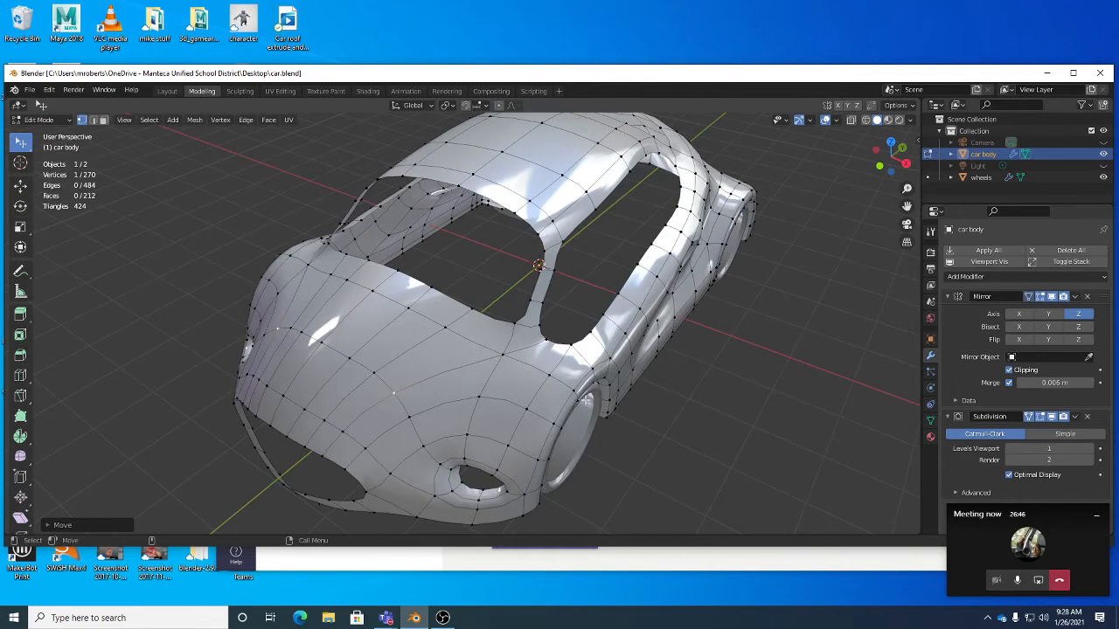
{"action": "middle_click_drag", "start_coordinate": [393, 393], "coordinate": [393, 411]}
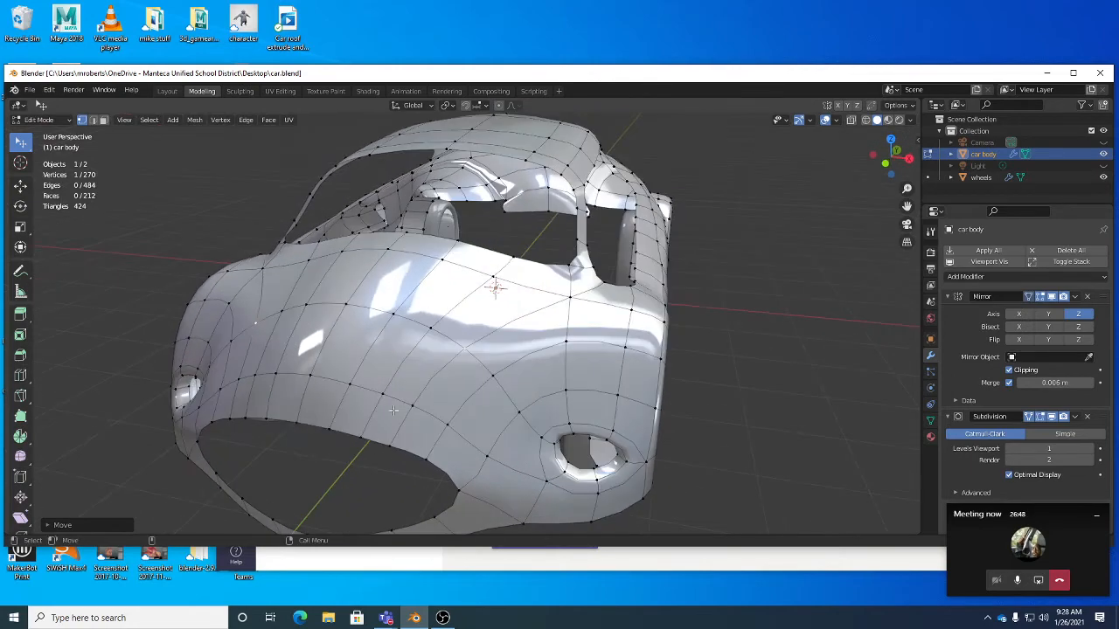
{"action": "middle_click_drag", "start_coordinate": [469, 322], "coordinate": [540, 330]}
{"action": "right_click_drag", "start_coordinate": [540, 331], "coordinate": [542, 341], "text": "alt"}
{"action": "left_click_drag", "start_coordinate": [542, 341], "coordinate": [543, 349], "text": "alt"}
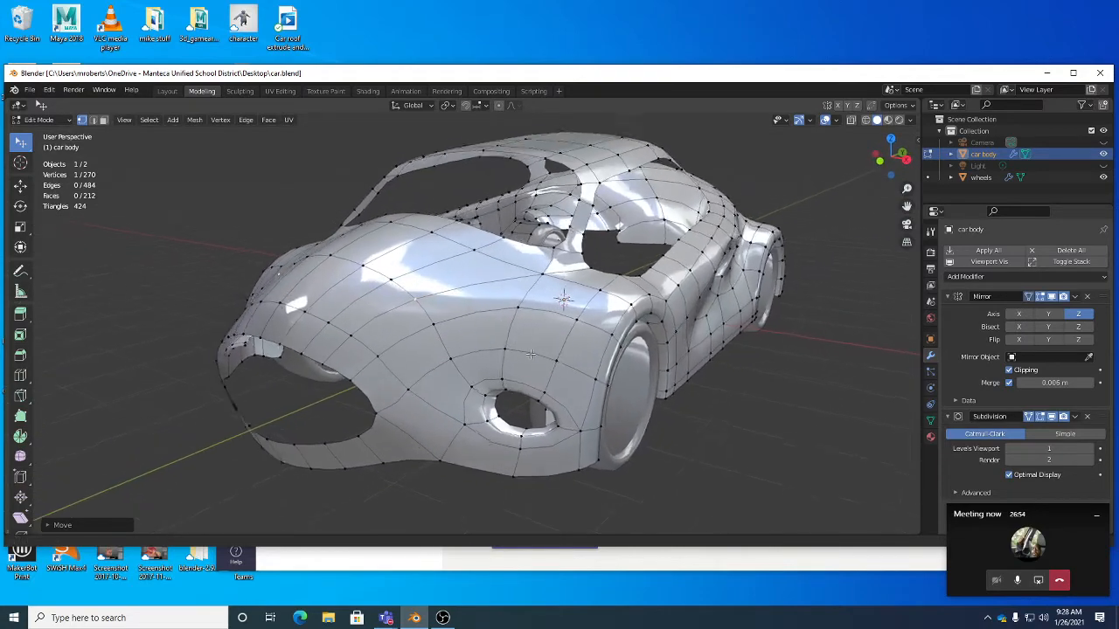
{"action": "right_click_drag", "start_coordinate": [543, 349], "coordinate": [546, 355], "text": "alt"}
{"action": "key", "text": "ctrl+s"}
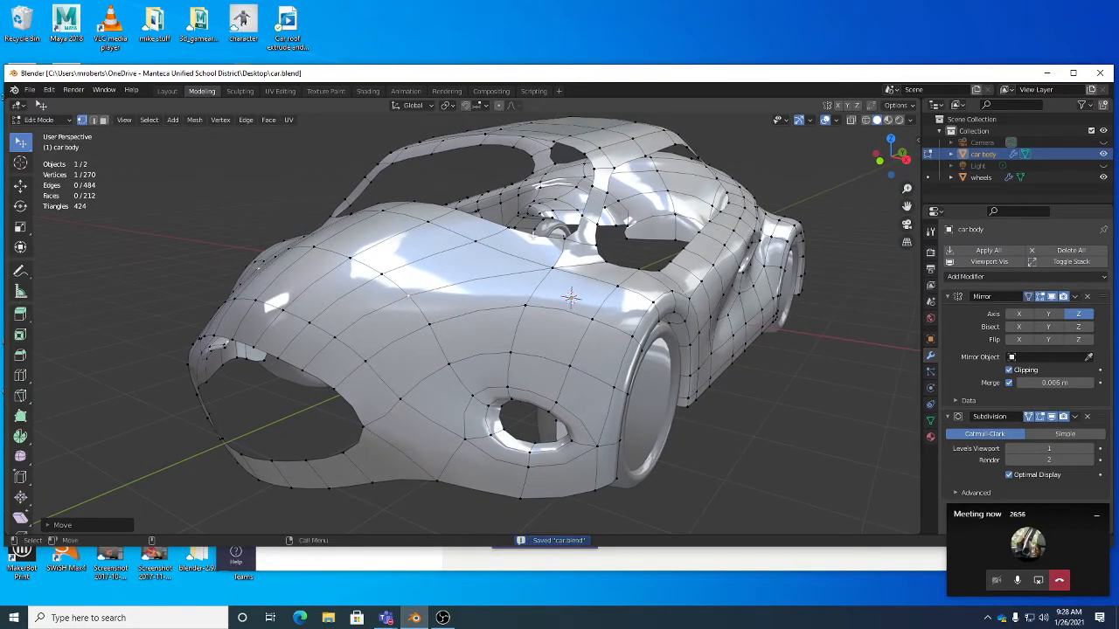
{"action": "middle_click_drag", "start_coordinate": [546, 354], "coordinate": [648, 311]}
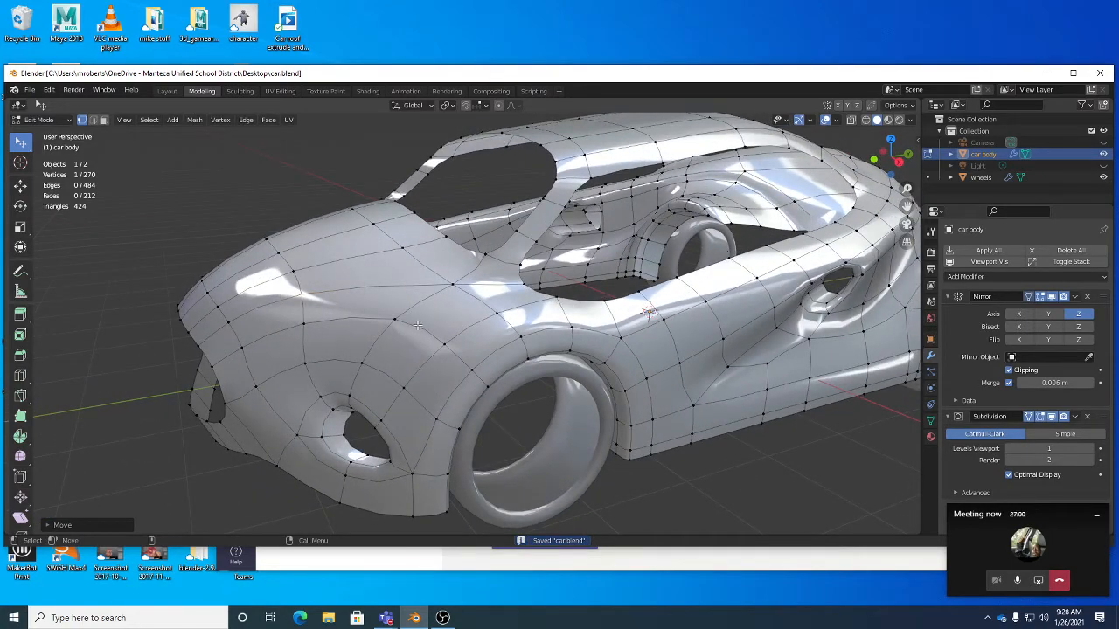
{"action": "middle_click_drag", "start_coordinate": [418, 325], "coordinate": [509, 323]}
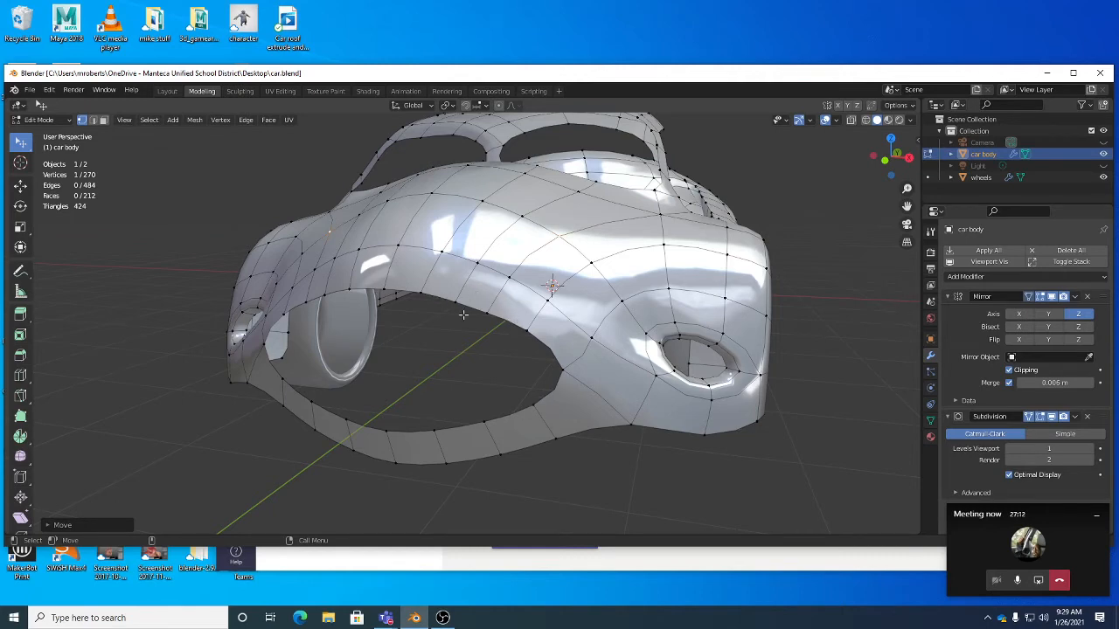
Select the border edge loop of the front grille opening and extrude it.
{"action": "key", "text": "2"}
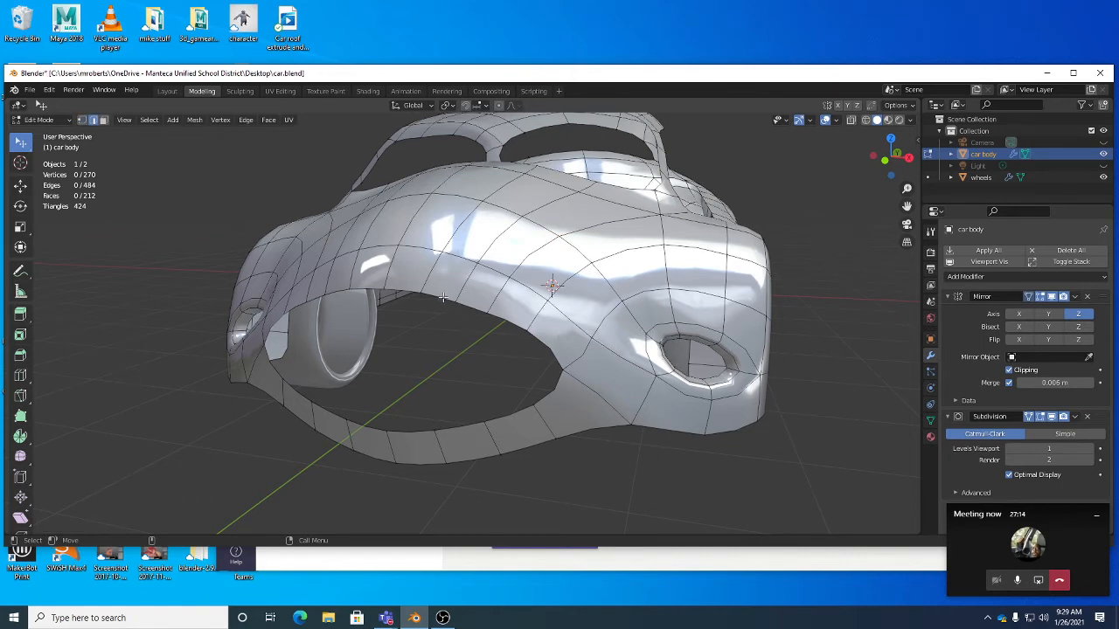
{"action": "left_click", "coordinate": [442, 298], "text": "alt"}
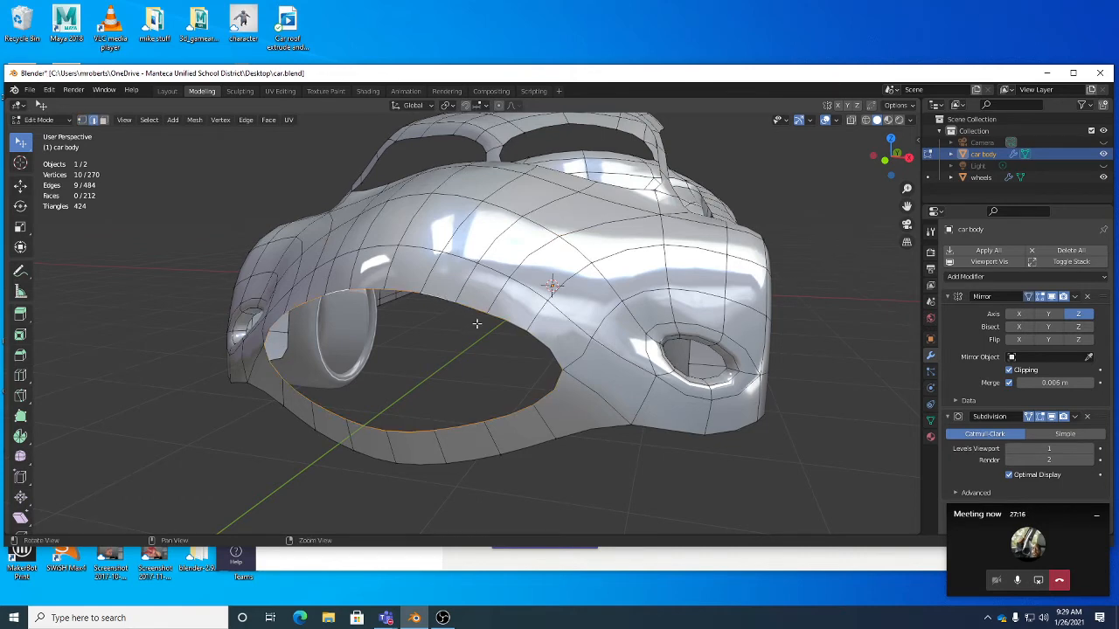
{"action": "middle_click_drag", "start_coordinate": [442, 297], "coordinate": [437, 317]}
{"action": "middle_click_drag", "start_coordinate": [407, 381], "coordinate": [421, 343]}
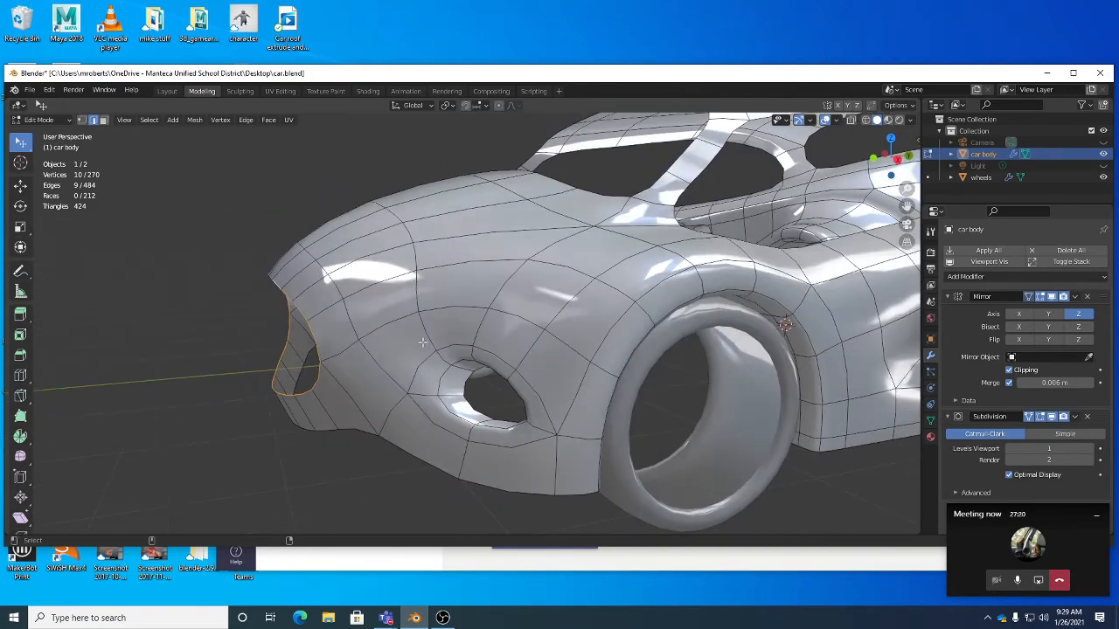
{"action": "key", "text": "ctrl+e"}
{"action": "left_click_drag", "start_coordinate": [422, 343], "coordinate": [380, 312], "text": "alt"}
{"action": "left_click_drag", "start_coordinate": [380, 312], "coordinate": [489, 330], "text": "alt"}
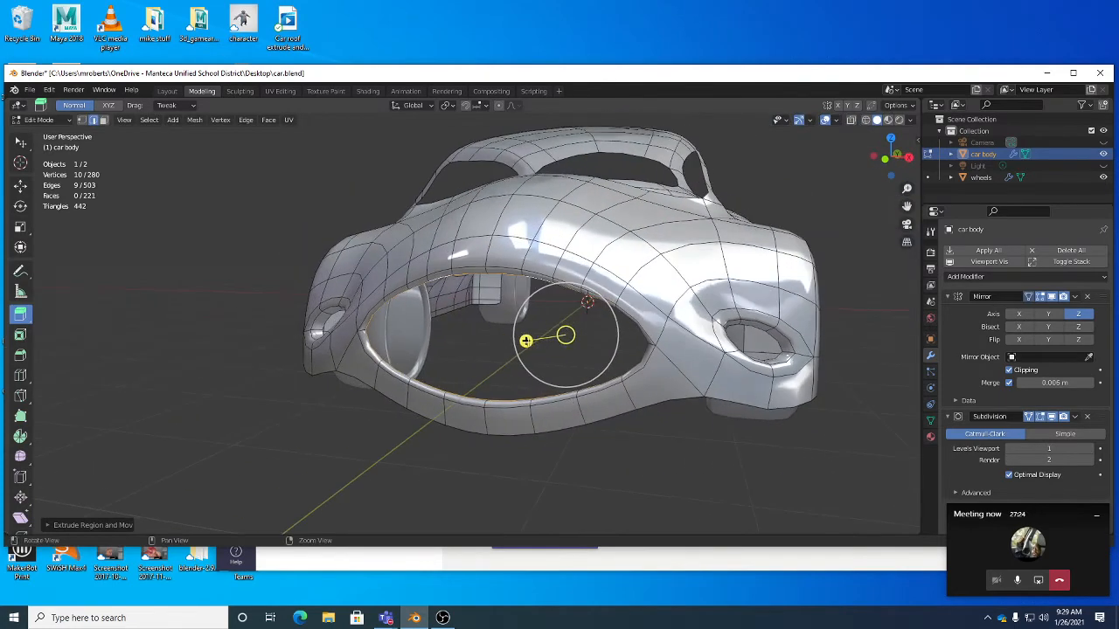
Scale the extruded edge loop of the grille opening to shape its inner rim.
{"action": "key", "text": "s"}
{"action": "left_click_drag", "start_coordinate": [673, 368], "coordinate": [637, 371]}
{"action": "right_click_drag", "start_coordinate": [636, 371], "coordinate": [660, 380], "text": "alt"}
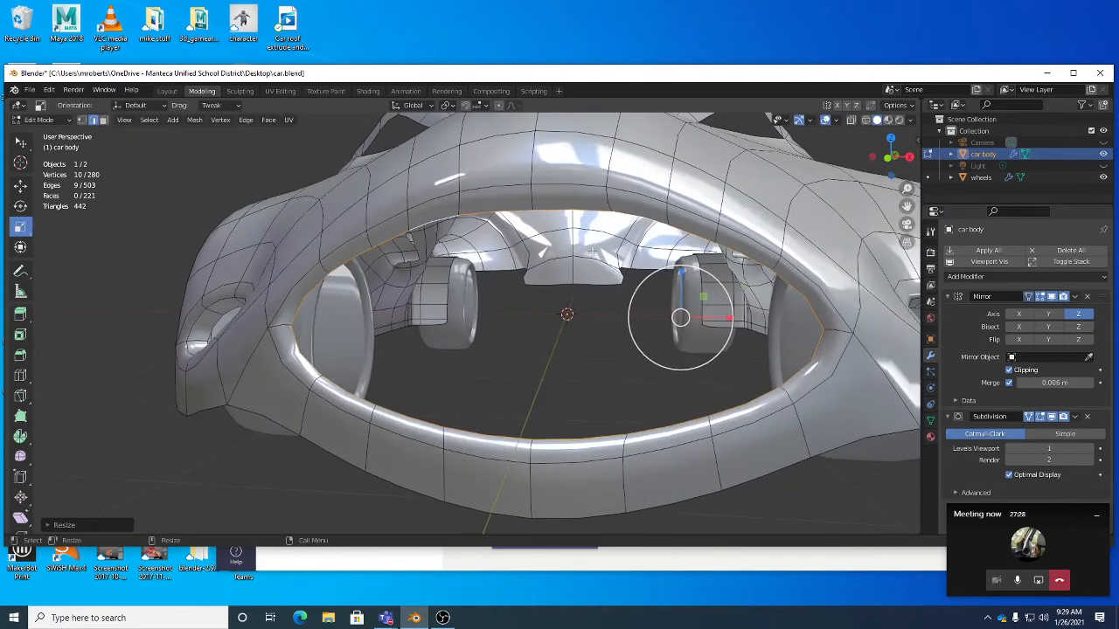
Tweak a vertex on the upper edge of the grille rim and nudge edges along its lower side.
{"action": "key", "text": "w"}
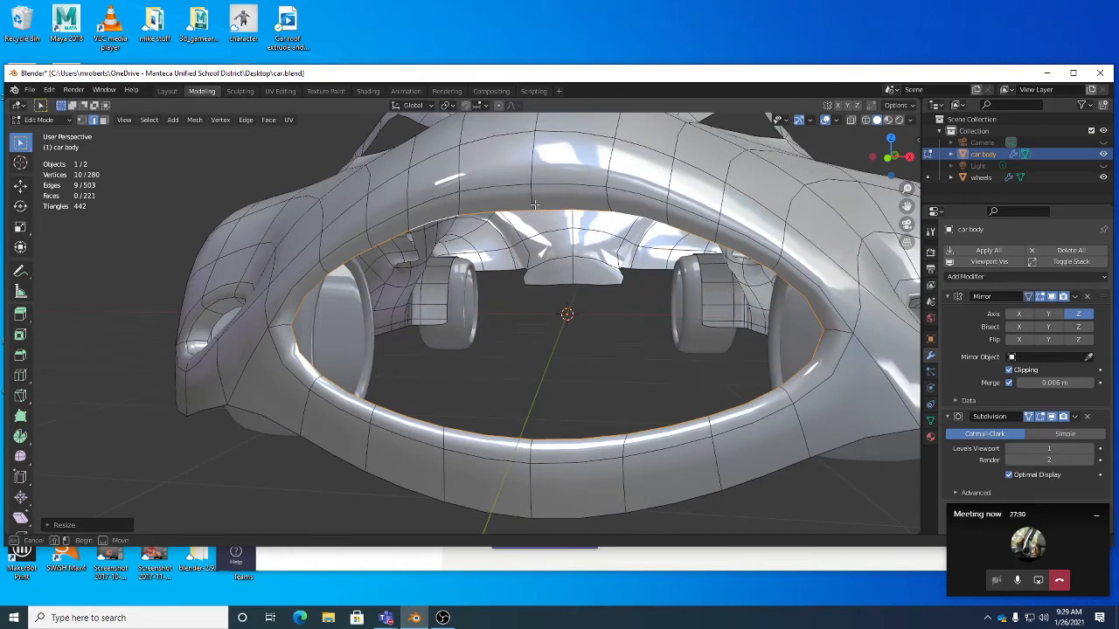
{"action": "left_click", "coordinate": [536, 200]}
{"action": "key", "text": "1"}
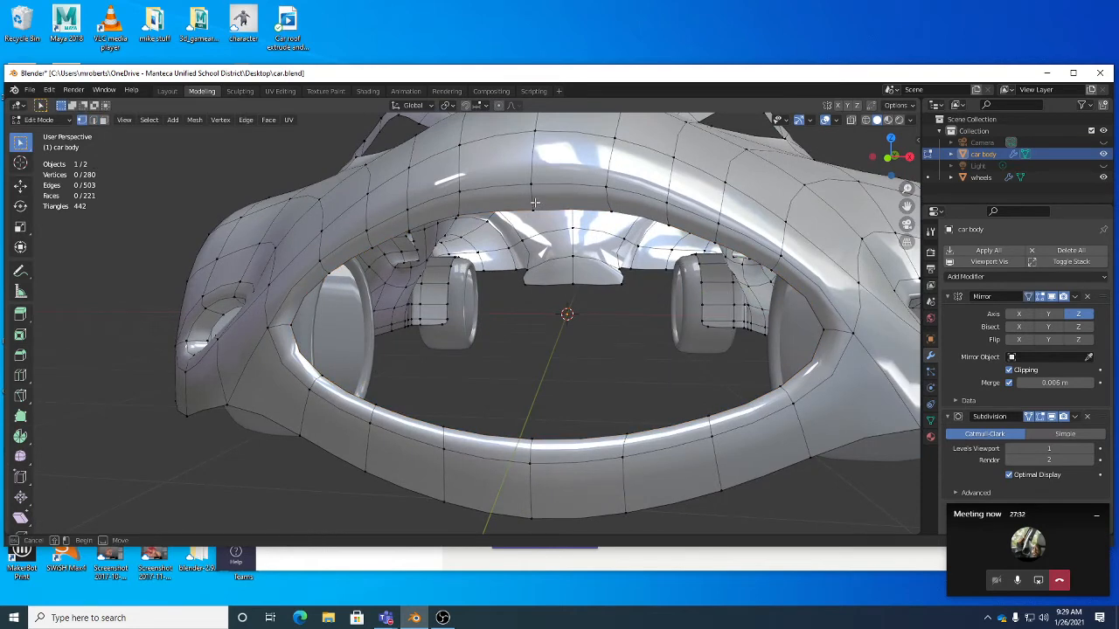
{"action": "key", "text": "w"}
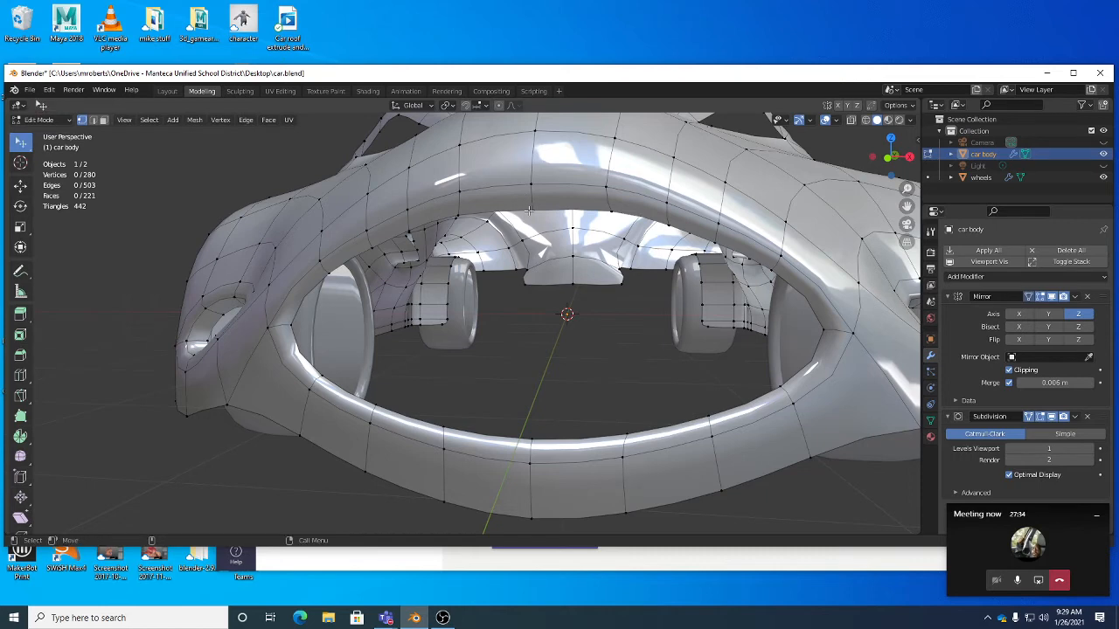
{"action": "left_click_drag", "start_coordinate": [531, 202], "coordinate": [607, 210]}
{"action": "middle_click_drag", "start_coordinate": [607, 210], "coordinate": [612, 284]}
{"action": "middle_click_drag", "start_coordinate": [649, 520], "coordinate": [620, 407], "text": "shift"}
{"action": "key", "text": "2"}
{"action": "left_click_drag", "start_coordinate": [606, 402], "coordinate": [598, 402]}
{"action": "left_click_drag", "start_coordinate": [678, 383], "coordinate": [674, 385]}
{"action": "middle_click_drag", "start_coordinate": [674, 385], "coordinate": [630, 288]}
Select the inner border edge loop of the grille opening and extrude it into the body.
{"action": "left_click", "coordinate": [631, 276], "text": "alt"}
{"action": "middle_click_drag", "start_coordinate": [657, 335], "coordinate": [599, 339]}
{"action": "left_click", "coordinate": [21, 314]}
{"action": "middle_click_drag", "start_coordinate": [418, 299], "coordinate": [361, 283]}
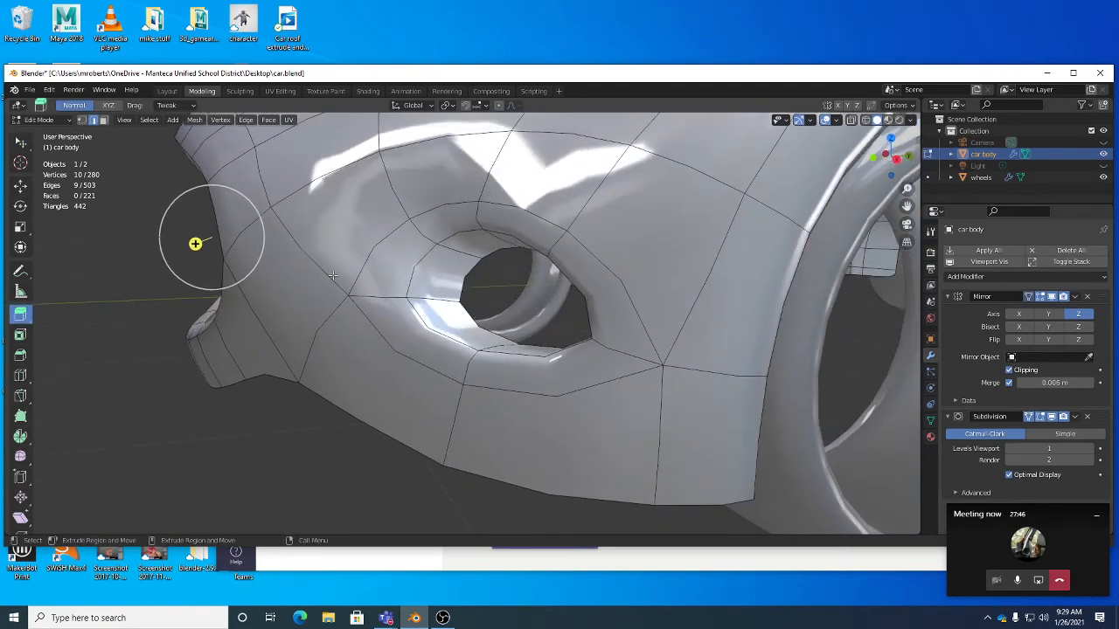
{"action": "left_click_drag", "start_coordinate": [334, 276], "coordinate": [386, 275]}
Move the extruded grille loop to align it inside the rim.
{"action": "middle_click_drag", "start_coordinate": [385, 274], "coordinate": [474, 283]}
{"action": "left_click", "coordinate": [21, 186]}
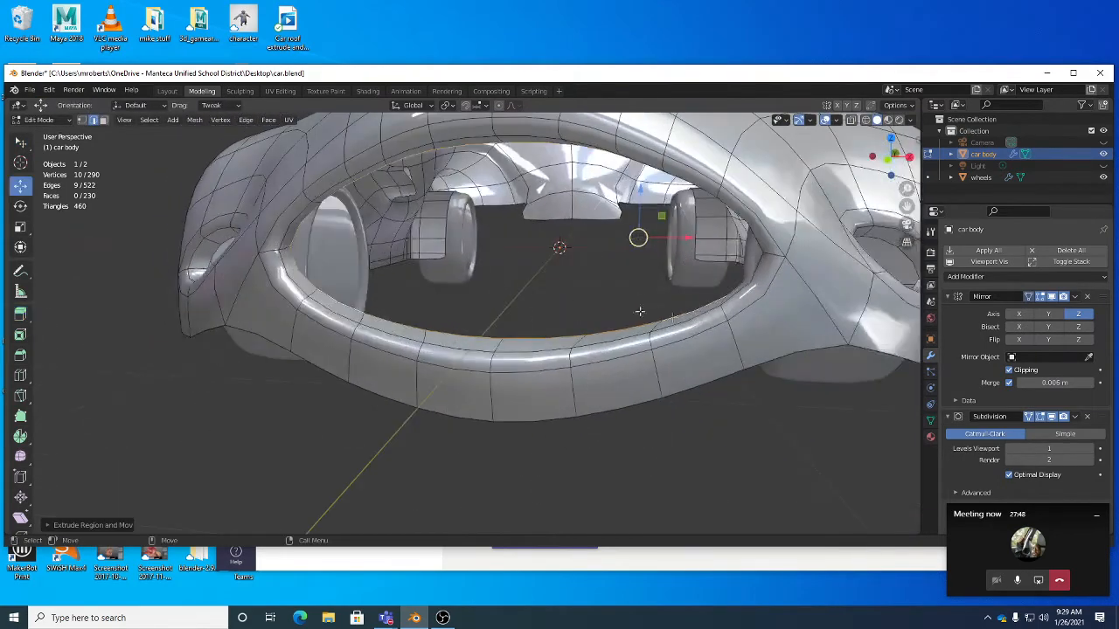
{"action": "left_click_drag", "start_coordinate": [720, 315], "coordinate": [721, 313]}
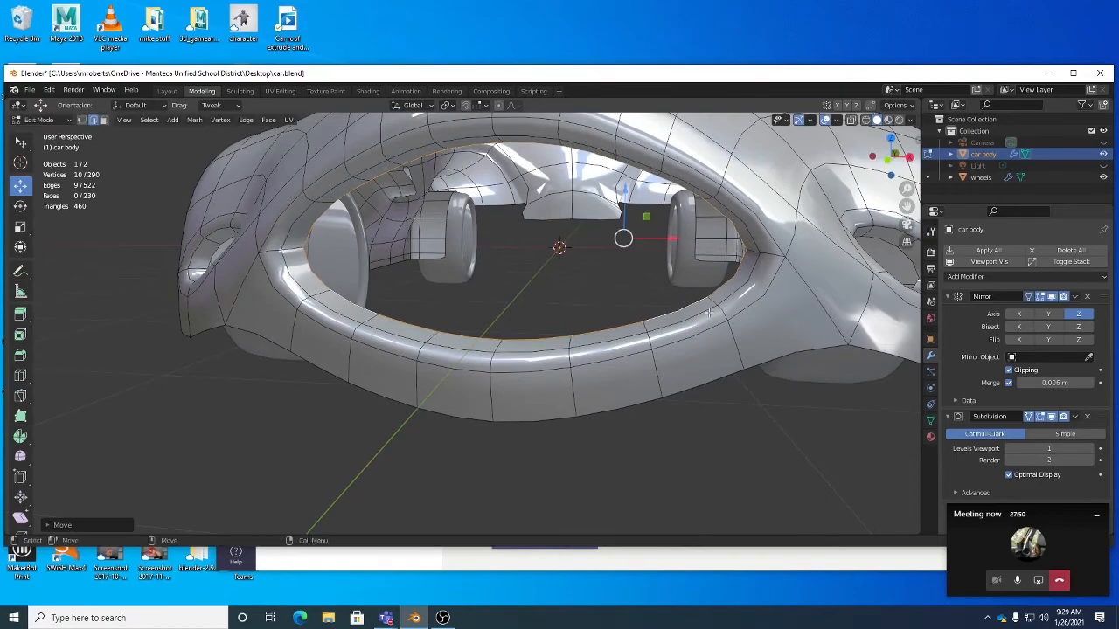
Deselect the grille loop and save the file.
{"action": "middle_click_drag", "start_coordinate": [722, 313], "coordinate": [487, 366]}
{"action": "key", "text": "w"}
{"action": "left_click", "coordinate": [739, 370]}
{"action": "key", "text": "ctrl+s"}
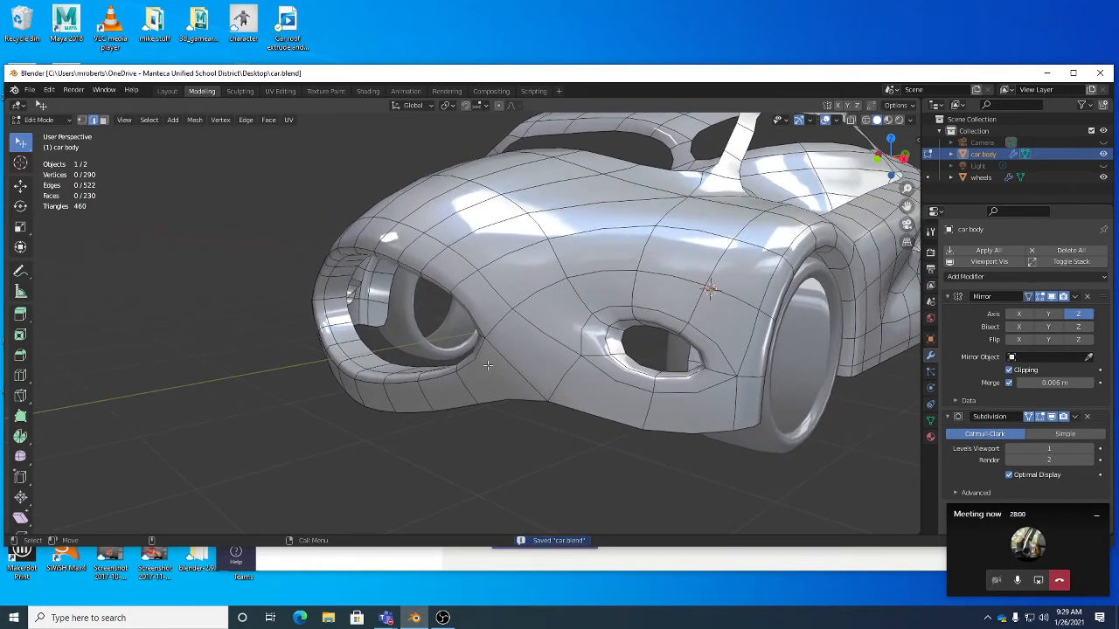
Return to Object Mode and add a cube mesh as a new object.
{"action": "middle_click_drag", "start_coordinate": [487, 366], "coordinate": [544, 367]}
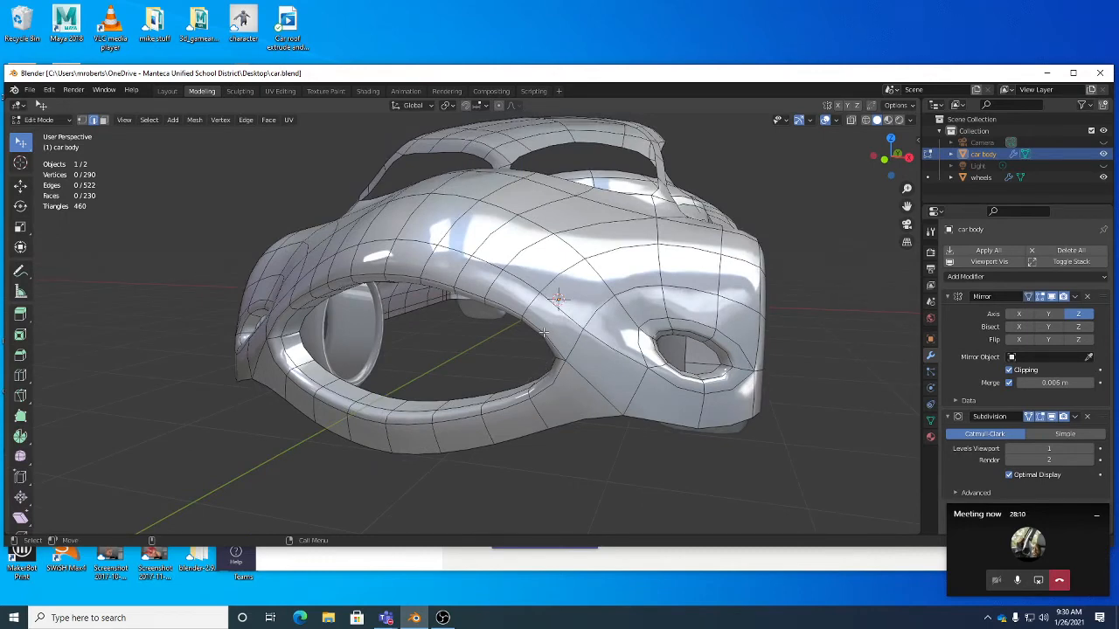
{"action": "key", "text": "Tab"}
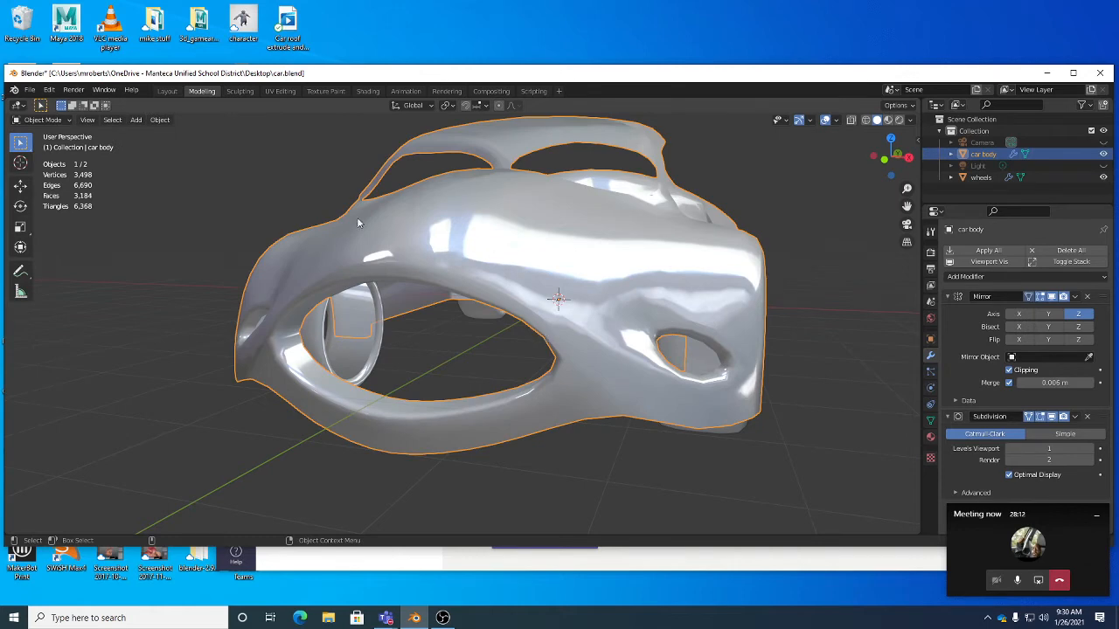
{"action": "left_click", "coordinate": [136, 120]}
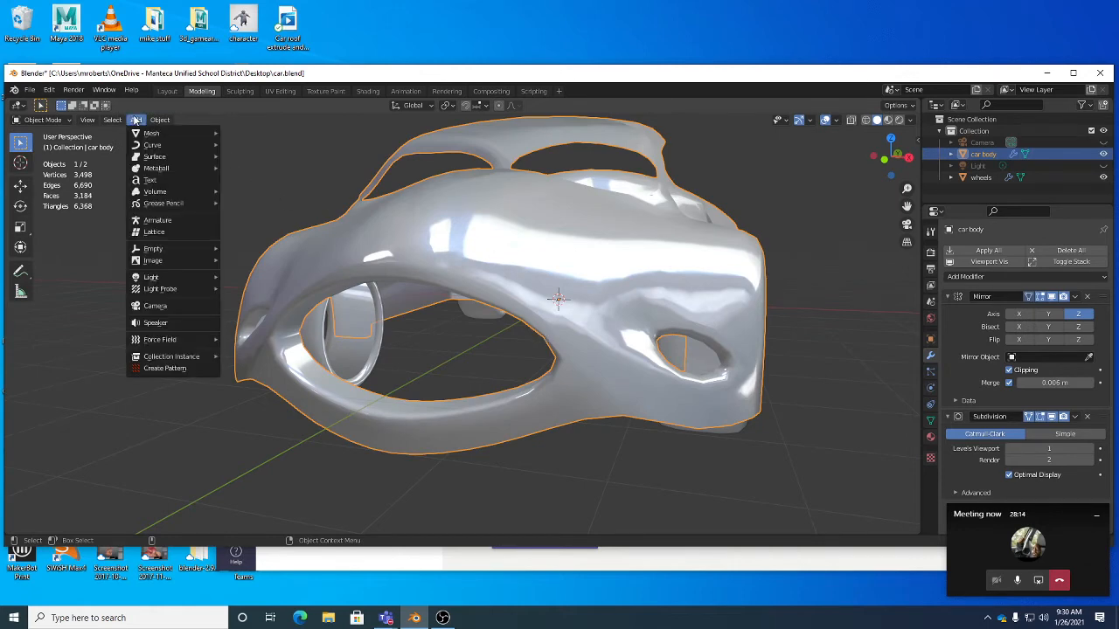
{"action": "mouse_move", "coordinate": [149, 136]}
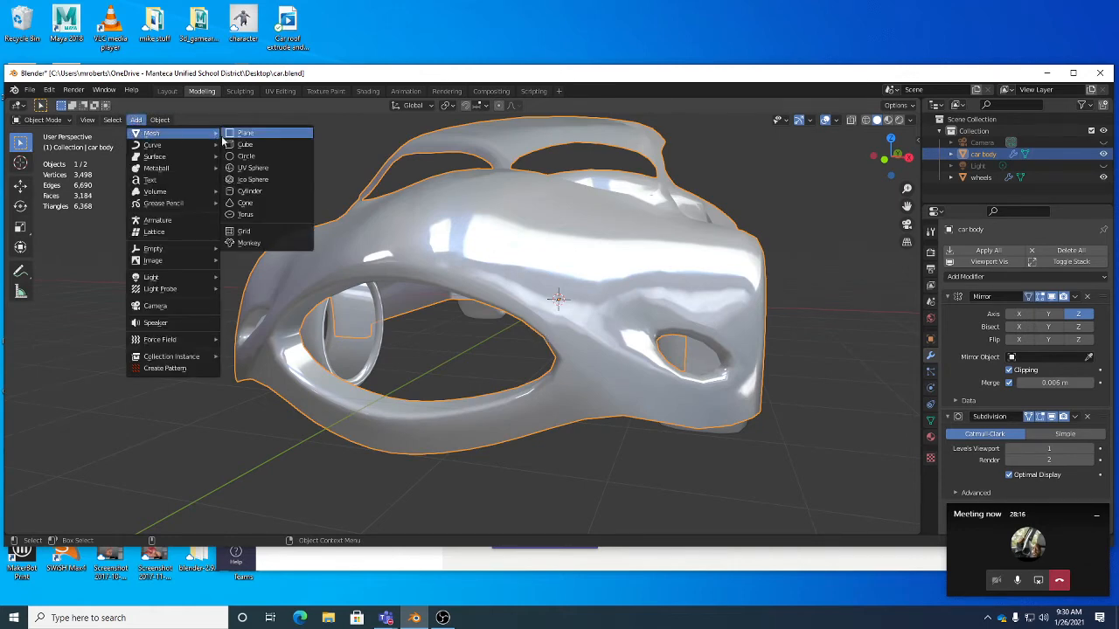
{"action": "left_click", "coordinate": [244, 144]}
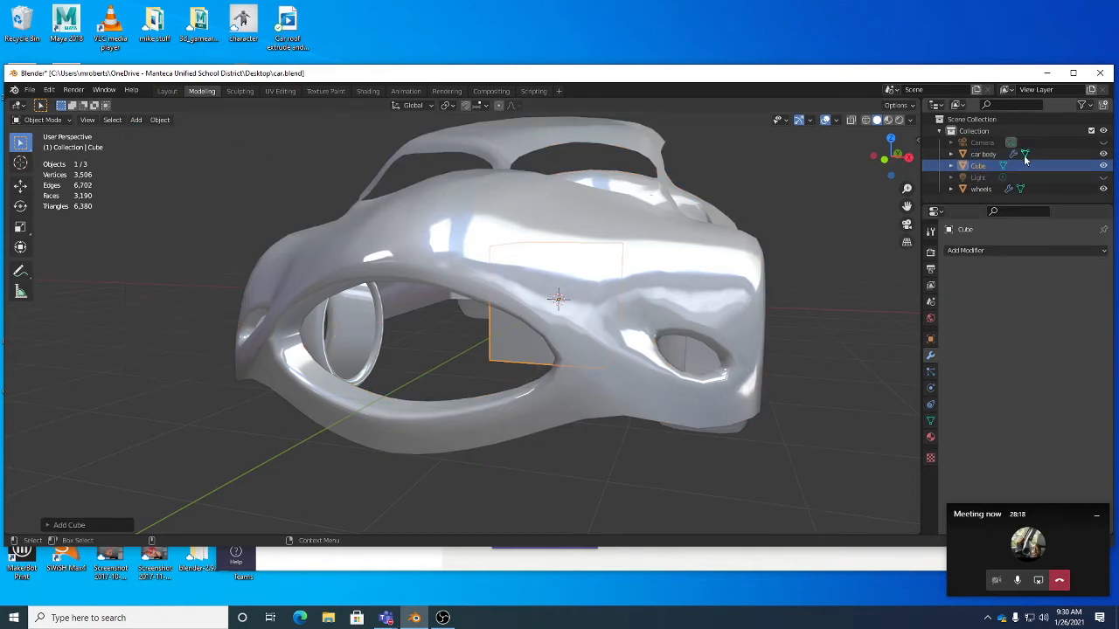
Edit the cube's mesh and move it forward along Y to the front of the grille opening.
{"action": "middle_click_drag", "start_coordinate": [611, 282], "coordinate": [543, 300]}
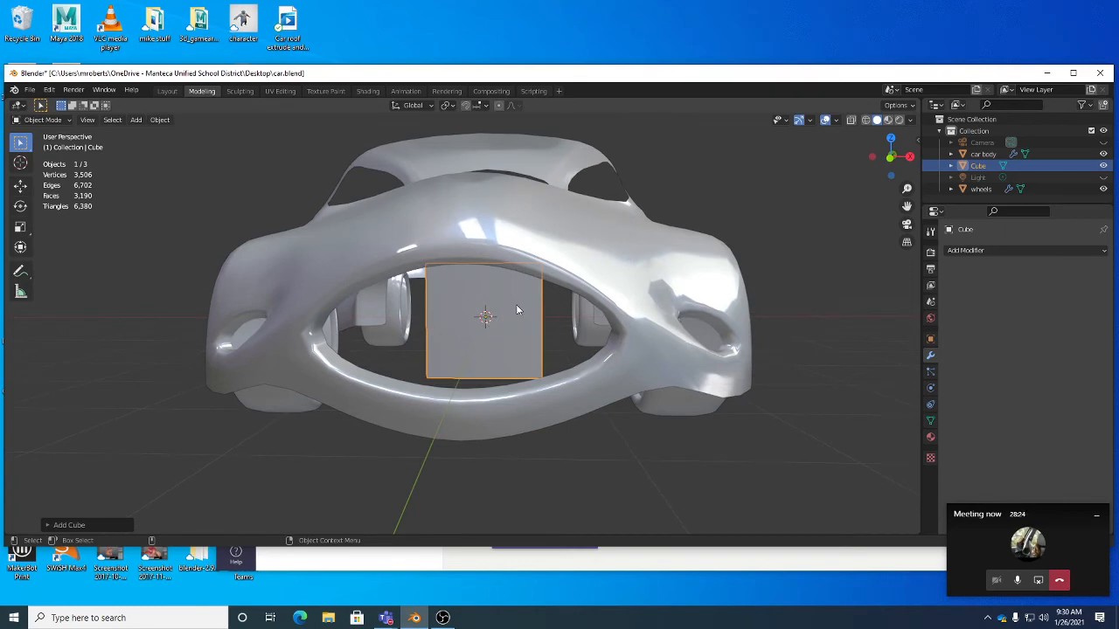
{"action": "key", "text": "Tab"}
{"action": "middle_click_drag", "start_coordinate": [544, 308], "coordinate": [576, 297]}
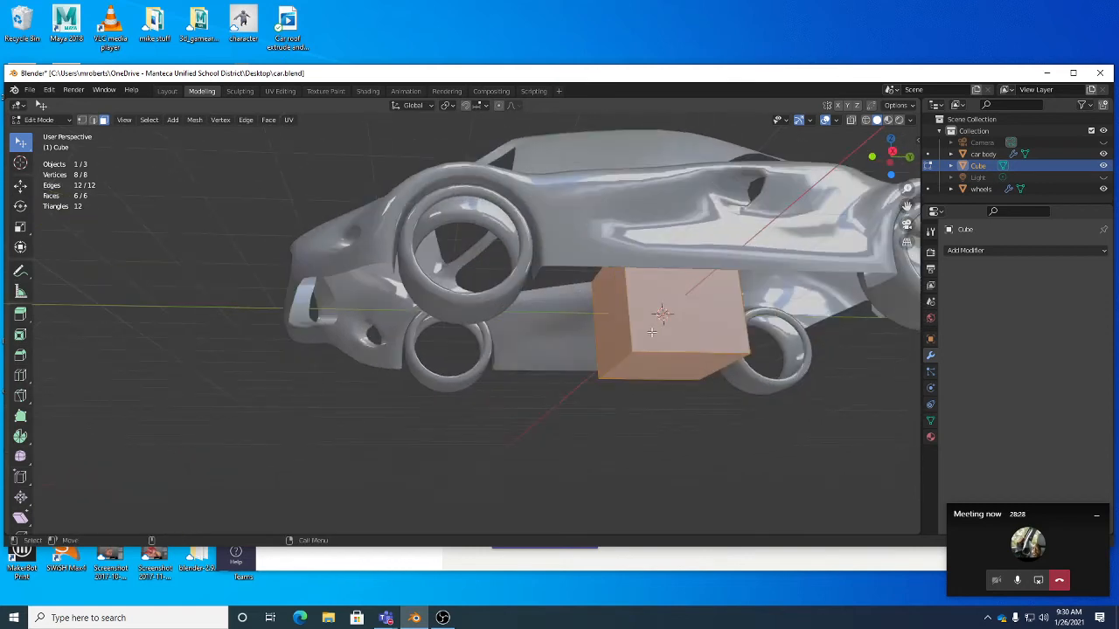
{"action": "key", "text": "w"}
{"action": "left_click_drag", "start_coordinate": [709, 315], "coordinate": [292, 307]}
{"action": "middle_click_drag", "start_coordinate": [292, 307], "coordinate": [412, 317]}
{"action": "left_click_drag", "start_coordinate": [413, 318], "coordinate": [542, 371], "text": "alt"}
Scale the cube down to a small block and stretch it along X into a long bar across the lower grille.
{"action": "scroll", "coordinate": [547, 374], "scroll_direction": "up", "scroll_amount": 3}
{"action": "key", "text": "r"}
{"action": "key", "text": "s"}
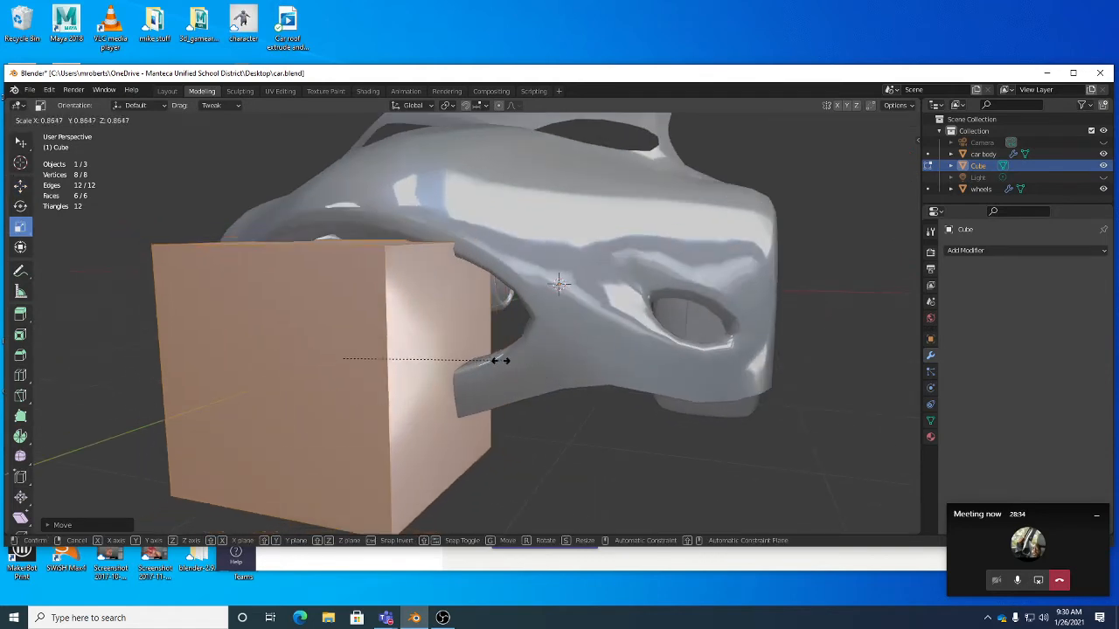
{"action": "left_click_drag", "start_coordinate": [360, 356], "coordinate": [361, 356]}
{"action": "left_click_drag", "start_coordinate": [376, 355], "coordinate": [302, 339], "text": "alt"}
{"action": "scroll", "coordinate": [345, 335], "scroll_direction": "up", "scroll_amount": 1}
{"action": "key", "text": "s"}
{"action": "key", "text": "y"}
{"action": "middle_click_drag", "start_coordinate": [306, 338], "coordinate": [423, 359]}
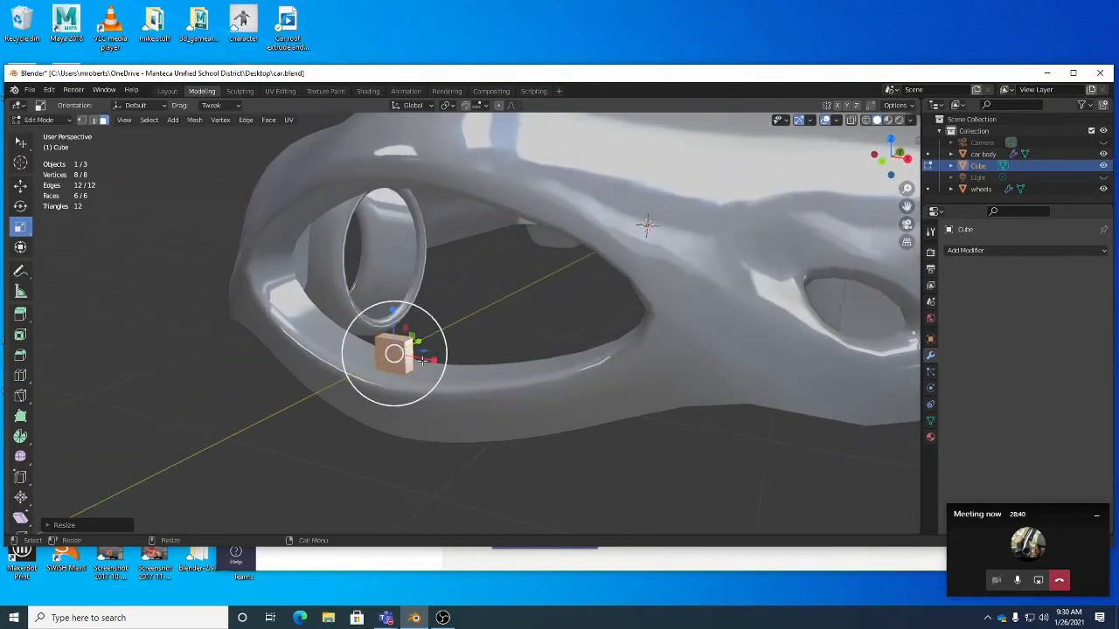
{"action": "left_click_drag", "start_coordinate": [431, 360], "coordinate": [853, 410]}
Rotate the bar about X to tilt it in line with the slope of the grille opening.
{"action": "key", "text": "e"}
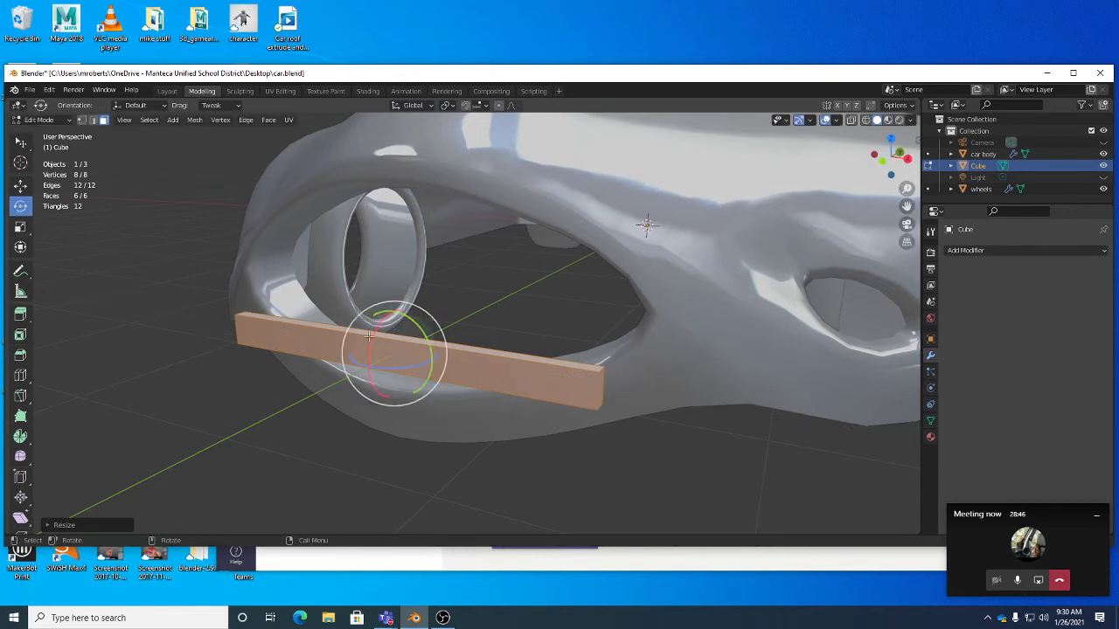
{"action": "left_click_drag", "start_coordinate": [371, 340], "coordinate": [377, 334]}
{"action": "middle_click_drag", "start_coordinate": [378, 334], "coordinate": [418, 325]}
{"action": "left_click_drag", "start_coordinate": [311, 262], "coordinate": [319, 267]}
{"action": "middle_click_drag", "start_coordinate": [319, 267], "coordinate": [329, 268]}
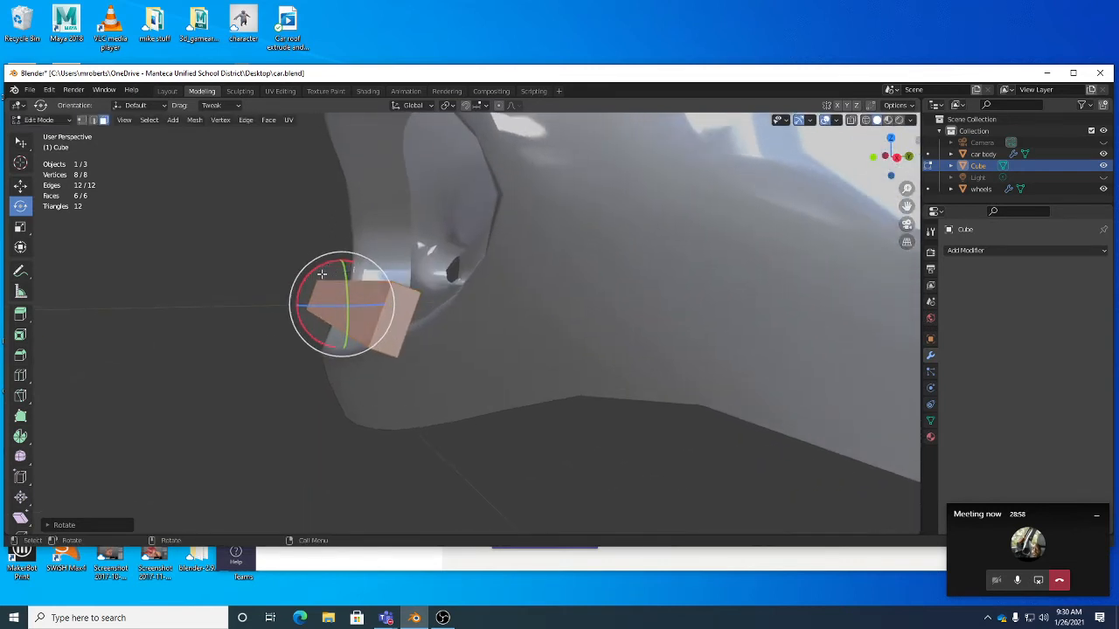
{"action": "middle_click_drag", "start_coordinate": [329, 268], "coordinate": [308, 272]}
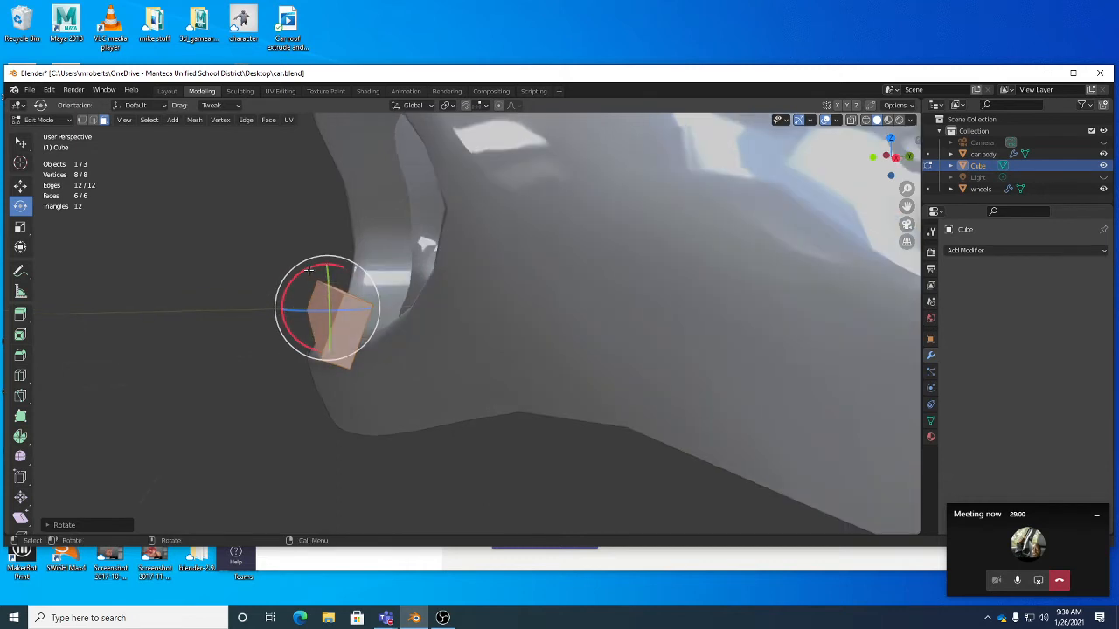
{"action": "left_click_drag", "start_coordinate": [308, 270], "coordinate": [313, 268]}
{"action": "middle_click_drag", "start_coordinate": [323, 287], "coordinate": [339, 283]}
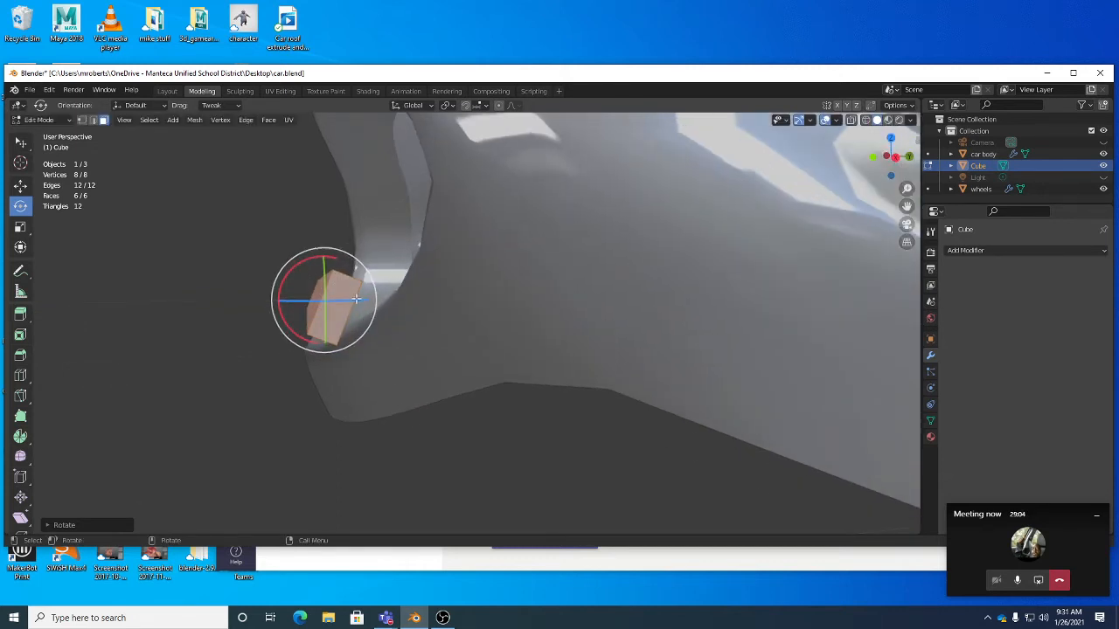
Try to thin the tilted bar by scaling it along the global Y axis.
{"action": "key", "text": "shift+space"}
{"action": "key", "text": "s"}
{"action": "middle_click_drag", "start_coordinate": [415, 318], "coordinate": [365, 308]}
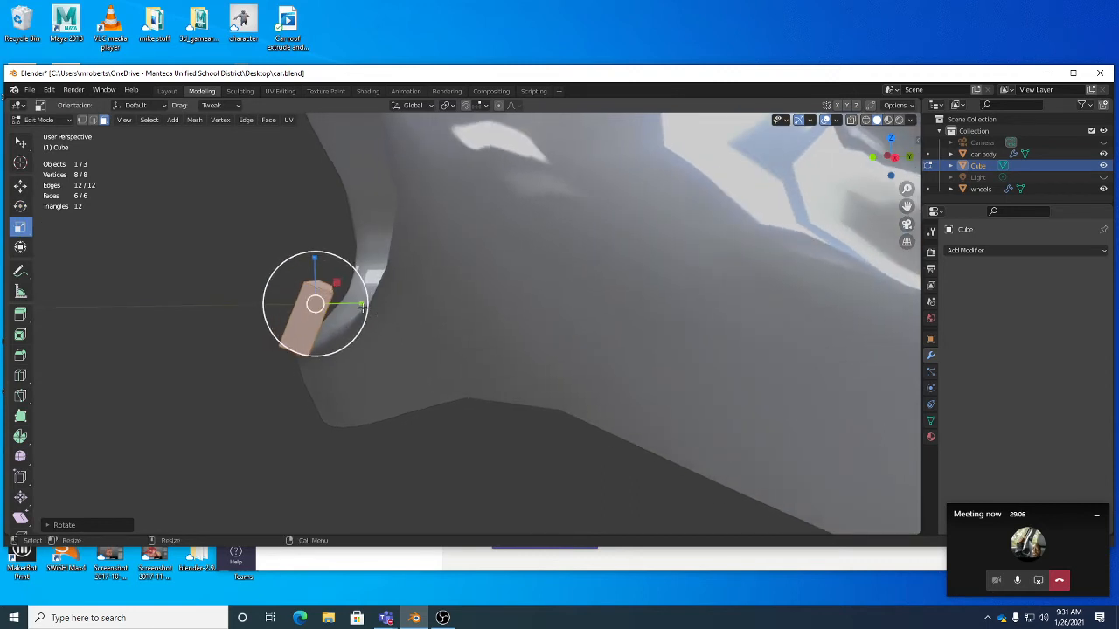
{"action": "left_click_drag", "start_coordinate": [360, 304], "coordinate": [341, 308]}
{"action": "middle_click_drag", "start_coordinate": [340, 307], "coordinate": [330, 320]}
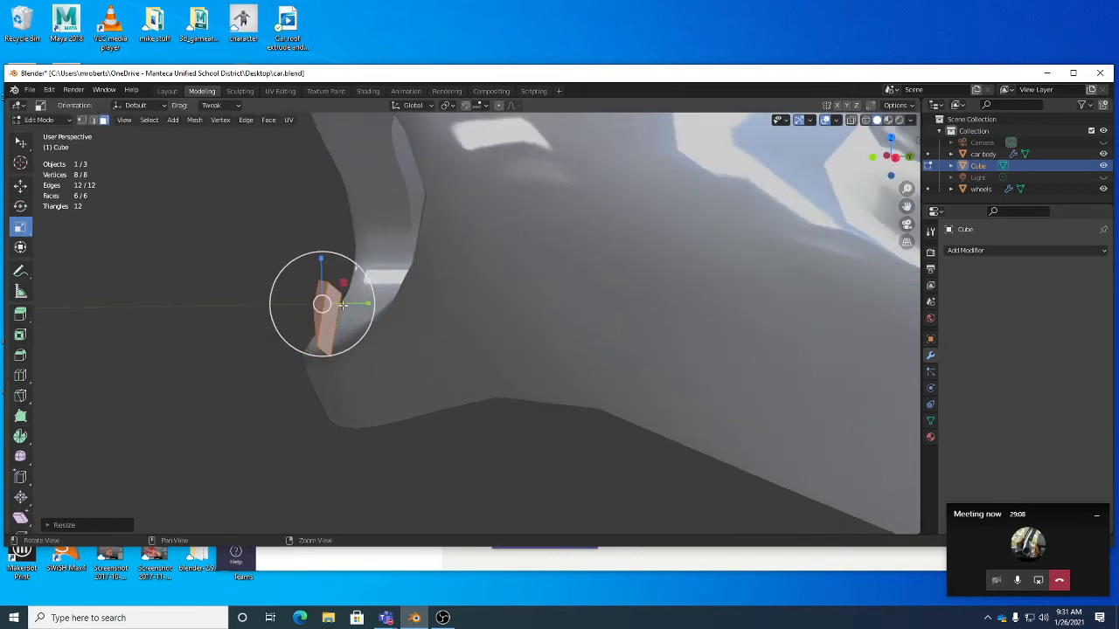
{"action": "left_click_drag", "start_coordinate": [332, 321], "coordinate": [379, 331]}
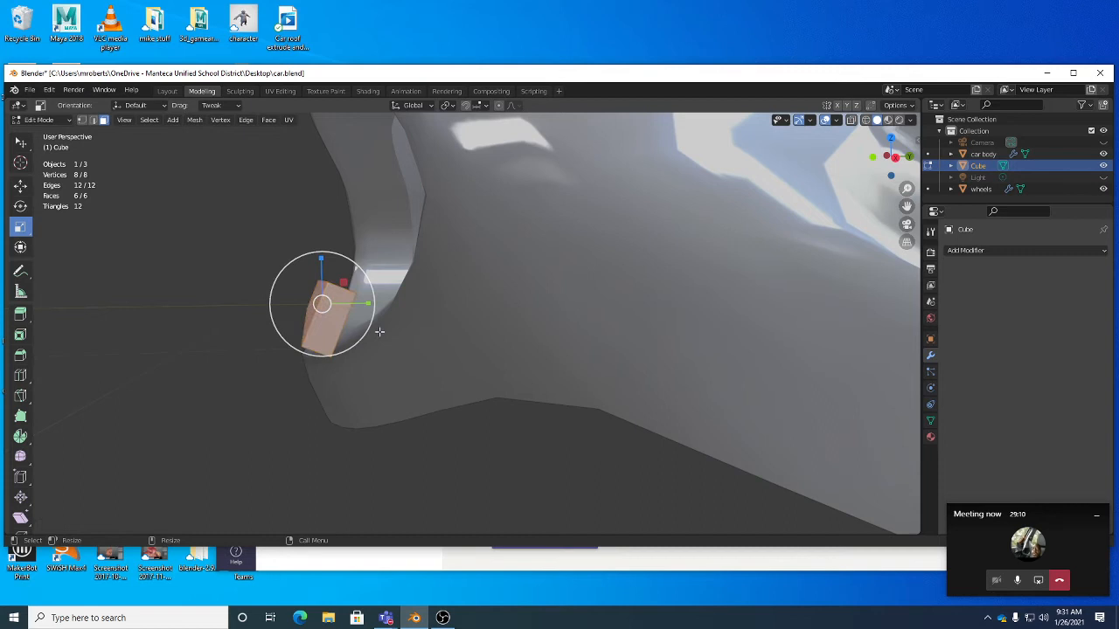
Try scaling the bar along its Z axis in Normal orientation, and undo the scaling.
{"action": "left_click", "coordinate": [423, 109]}
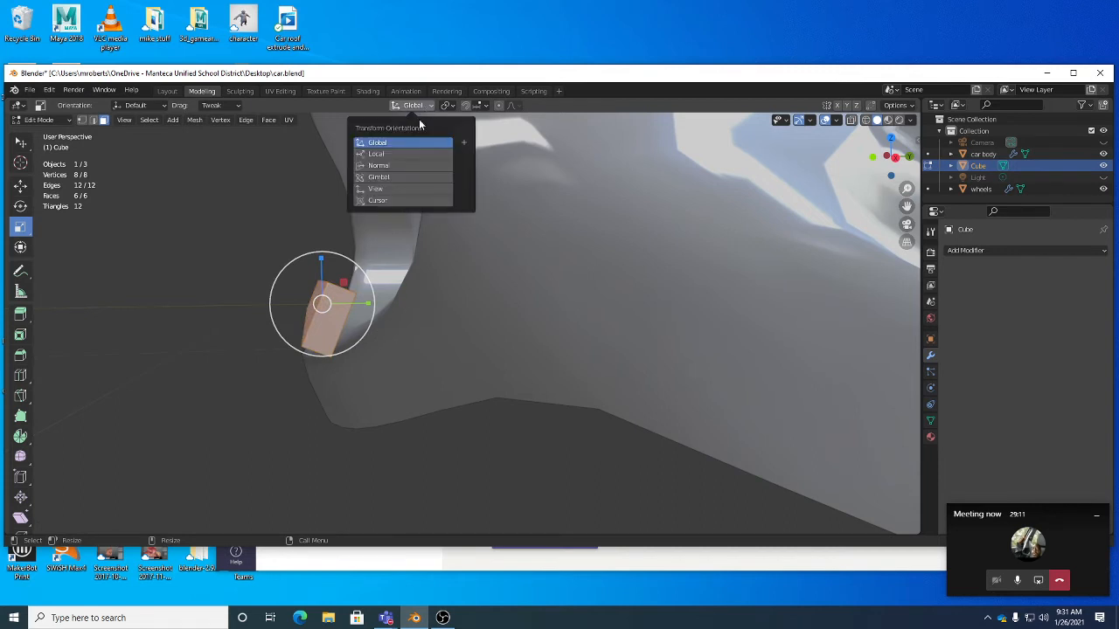
{"action": "left_click", "coordinate": [410, 163]}
{"action": "middle_click_drag", "start_coordinate": [382, 251], "coordinate": [356, 255]}
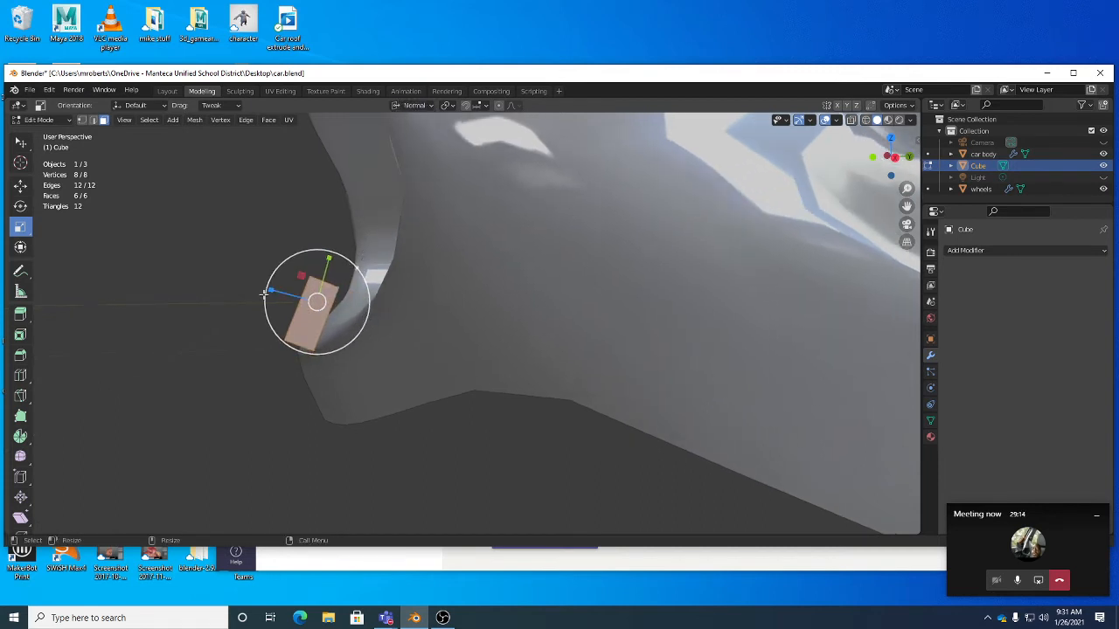
{"action": "left_click_drag", "start_coordinate": [272, 290], "coordinate": [296, 300]}
{"action": "middle_click_drag", "start_coordinate": [306, 300], "coordinate": [374, 300]}
{"action": "key", "text": "ctrl+z"}
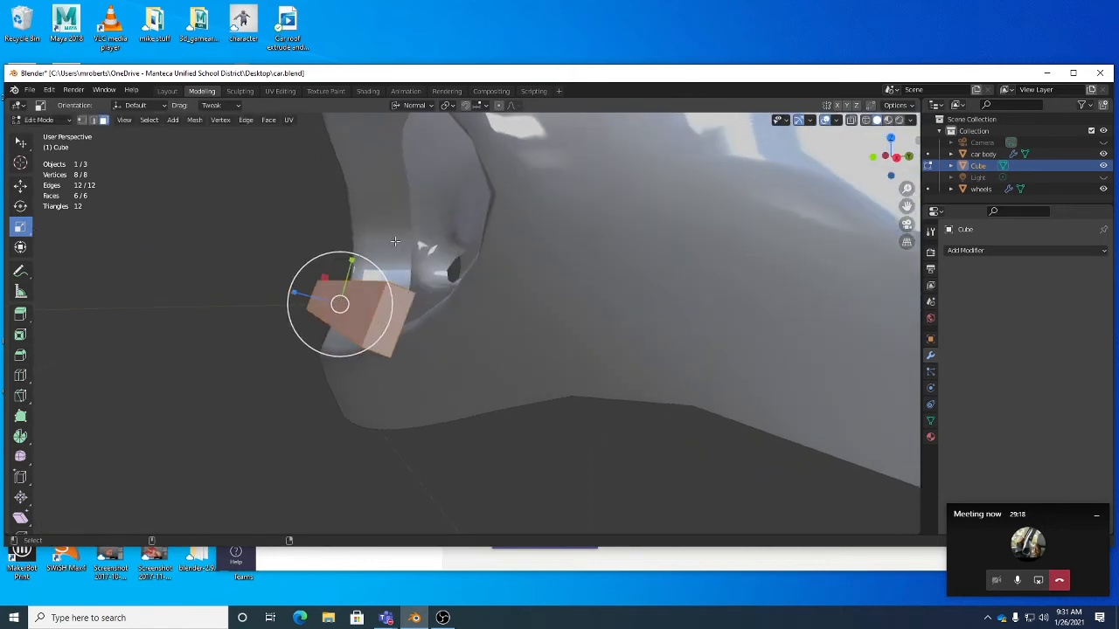
Try the Local and Cursor transform orientations on the bar and go back to Normal.
{"action": "left_click", "coordinate": [425, 106]}
{"action": "left_click", "coordinate": [416, 152]}
{"action": "left_click", "coordinate": [410, 201]}
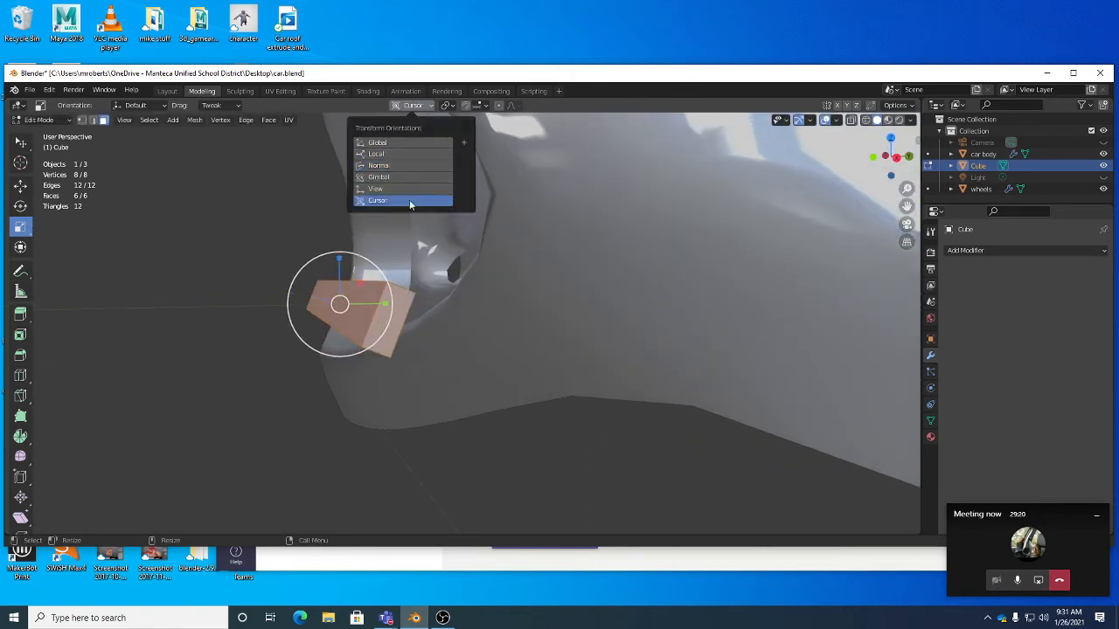
{"action": "middle_click_drag", "start_coordinate": [443, 287], "coordinate": [478, 228]}
{"action": "left_click", "coordinate": [414, 105]}
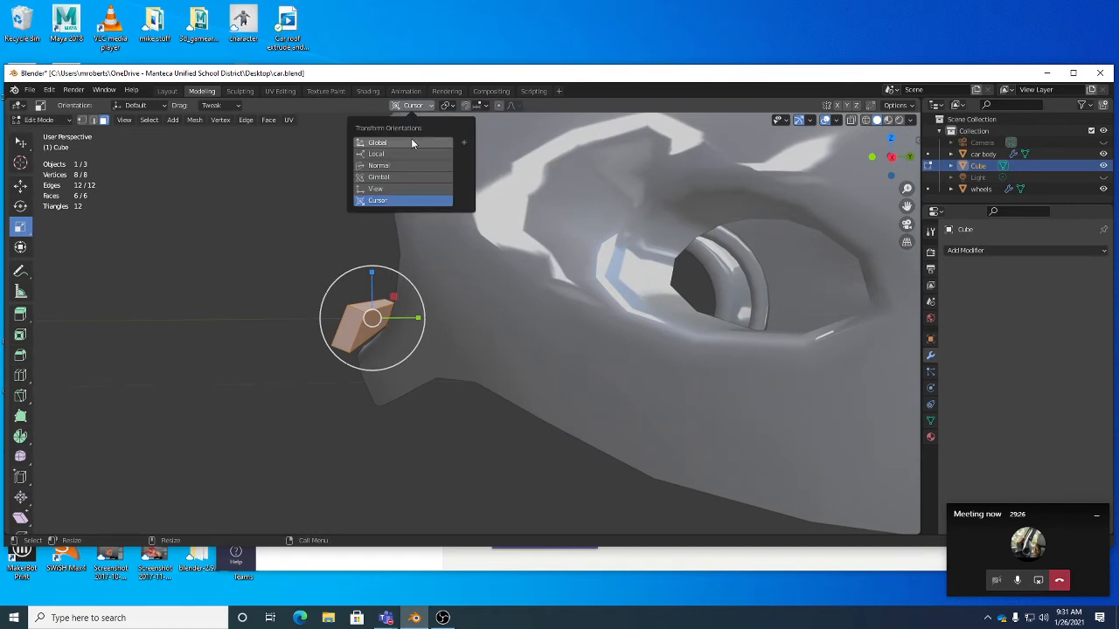
{"action": "left_click", "coordinate": [412, 153]}
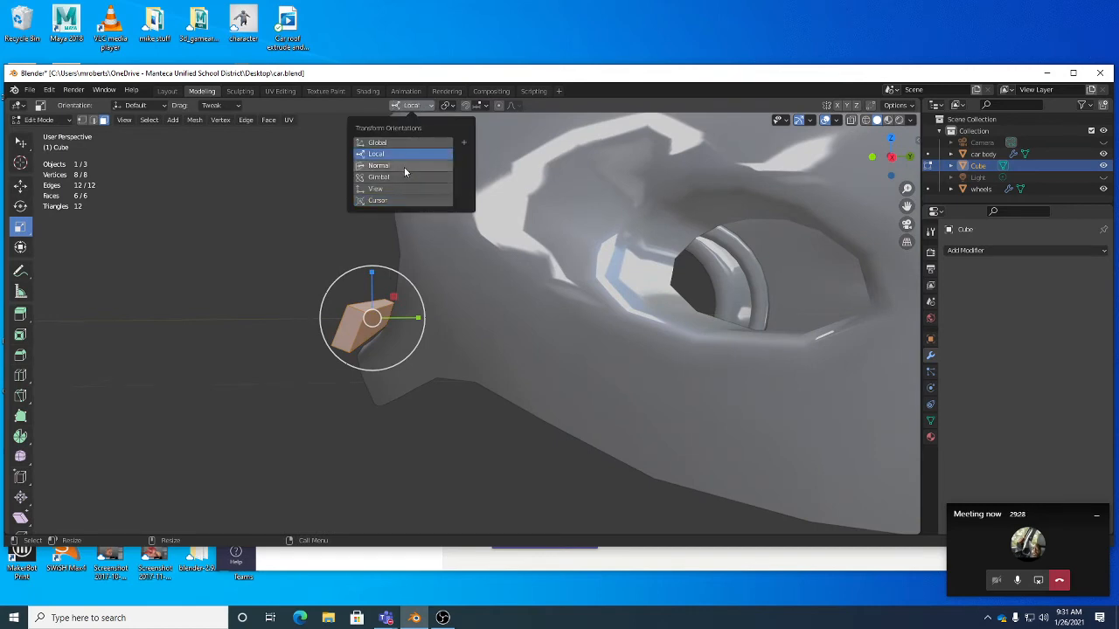
{"action": "left_click", "coordinate": [404, 166]}
{"action": "middle_click_drag", "start_coordinate": [437, 250], "coordinate": [347, 277]}
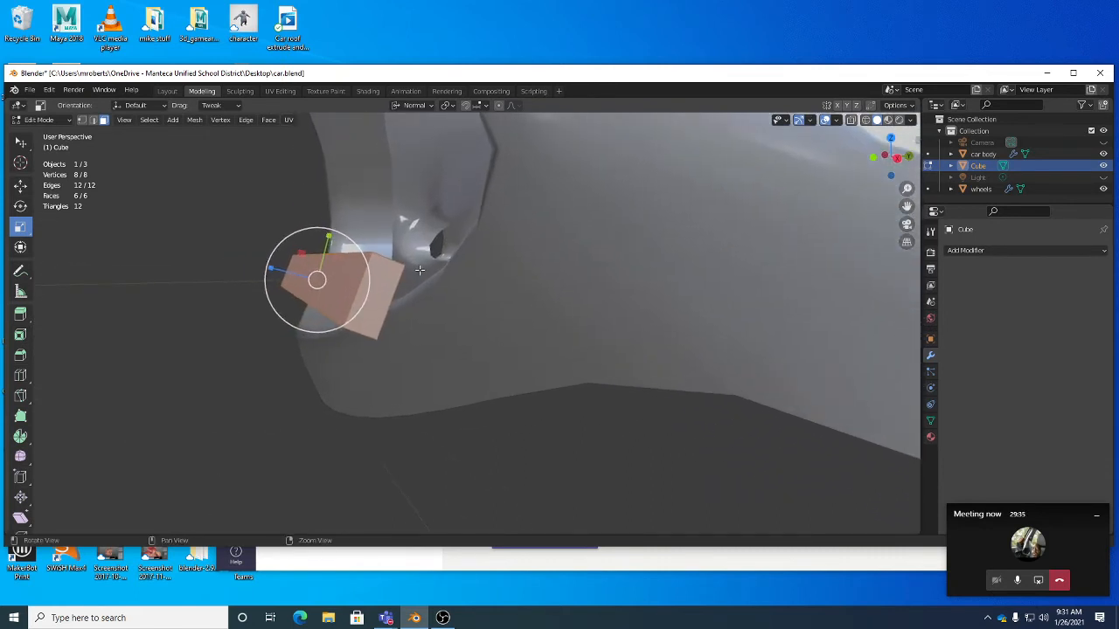
Select the bar's front face and create a custom transform orientation from it.
{"action": "left_click", "coordinate": [347, 278]}
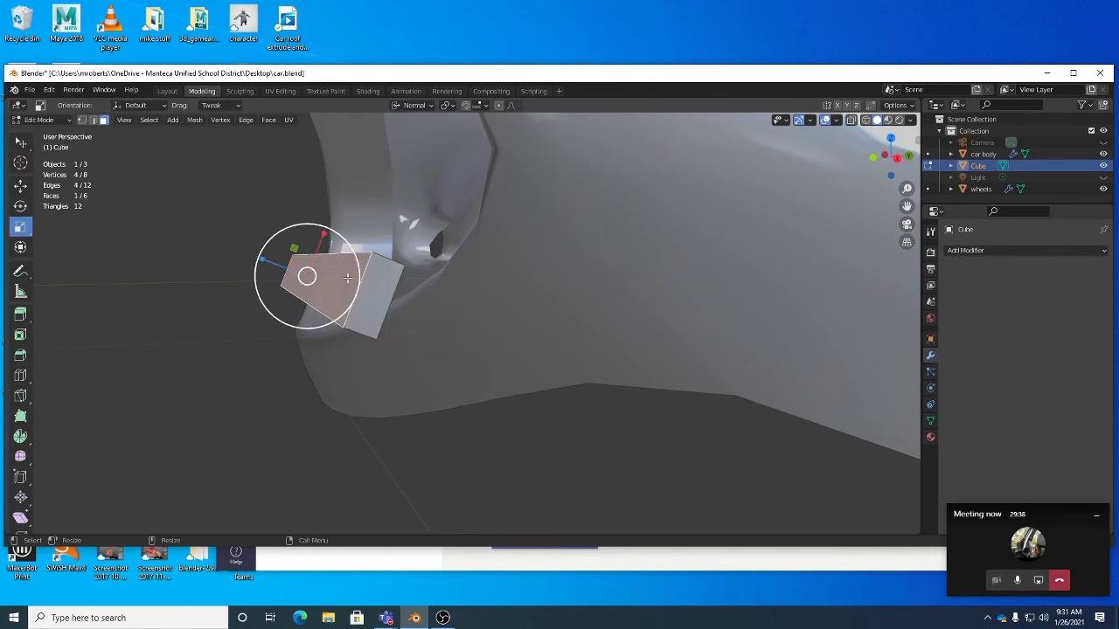
{"action": "middle_click_drag", "start_coordinate": [306, 265], "coordinate": [328, 230]}
{"action": "left_click", "coordinate": [432, 105]}
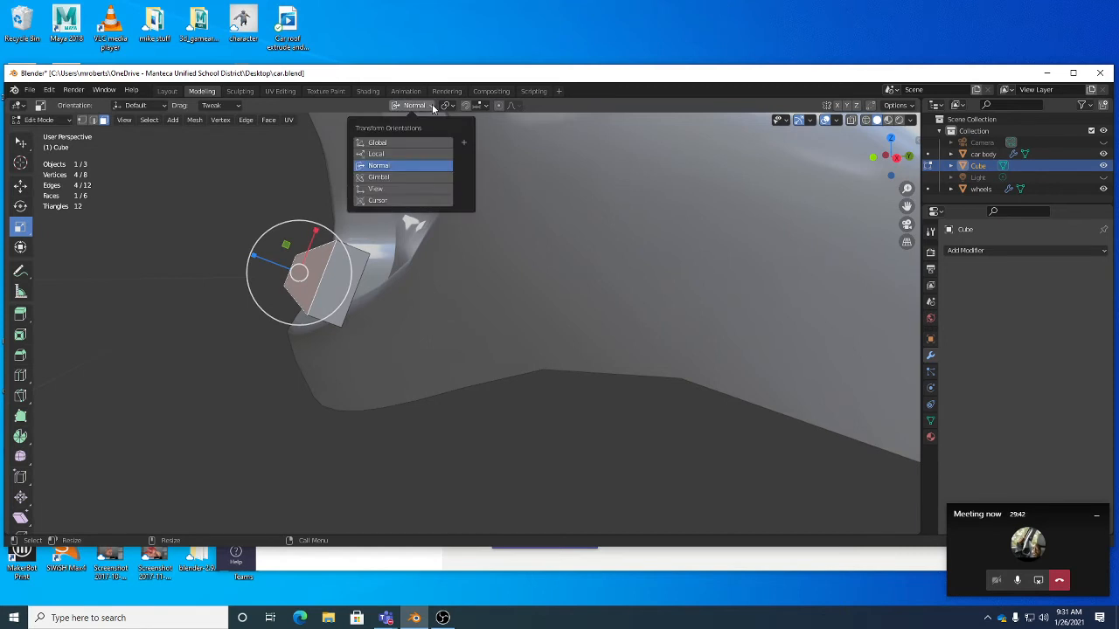
{"action": "left_click", "coordinate": [464, 143]}
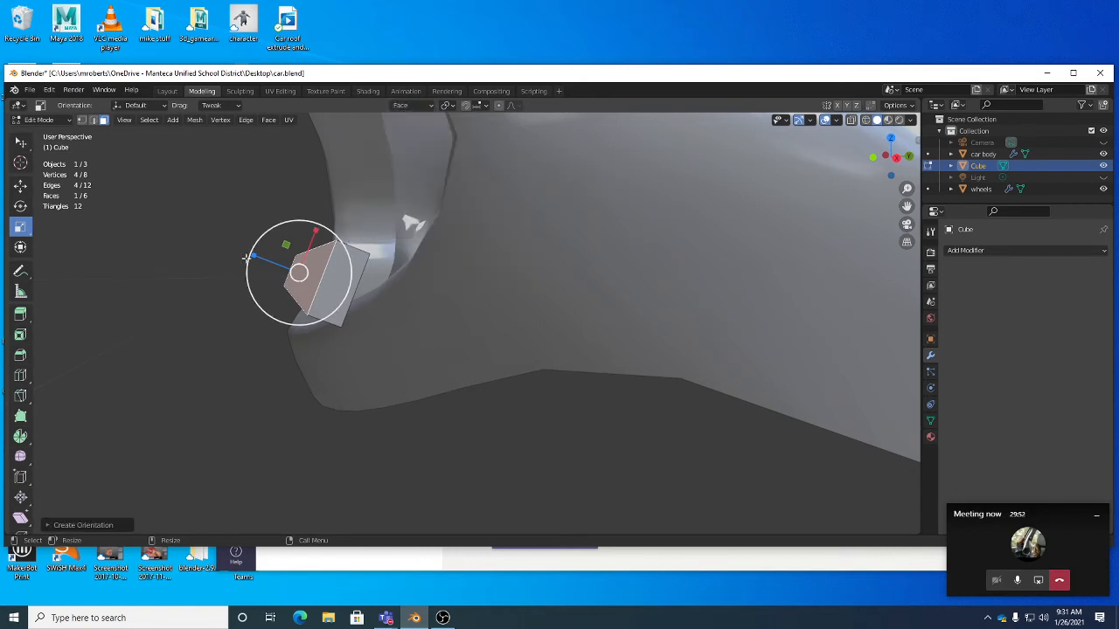
Select the whole bar and scale it thinner along the Z axis of the Face orientation.
{"action": "key", "text": "ctrl+l"}
{"action": "middle_click_drag", "start_coordinate": [286, 269], "coordinate": [264, 262]}
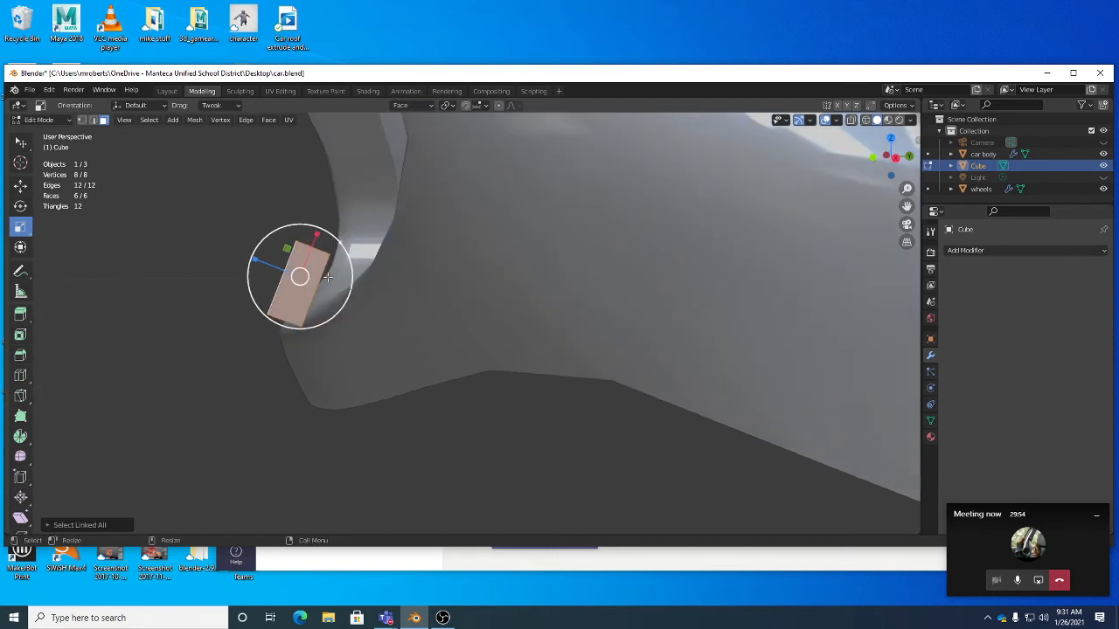
{"action": "left_click_drag", "start_coordinate": [264, 263], "coordinate": [286, 272]}
Delete the custom Face transform orientation so that the bar uses Global orientation.
{"action": "left_click", "coordinate": [428, 105]}
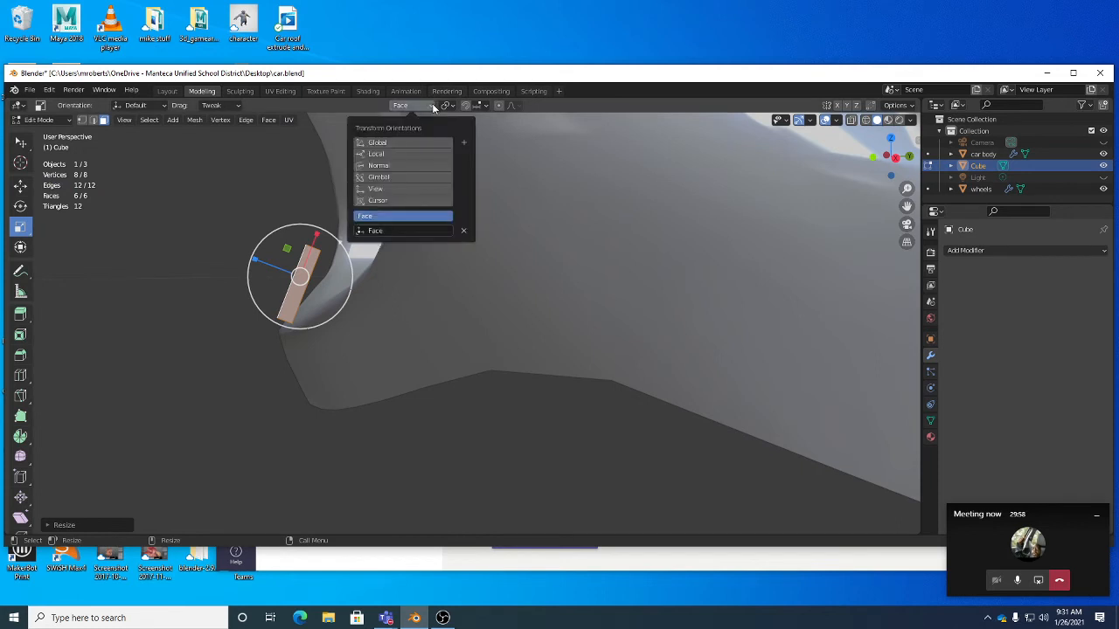
{"action": "left_click", "coordinate": [407, 104]}
{"action": "left_click", "coordinate": [464, 231]}
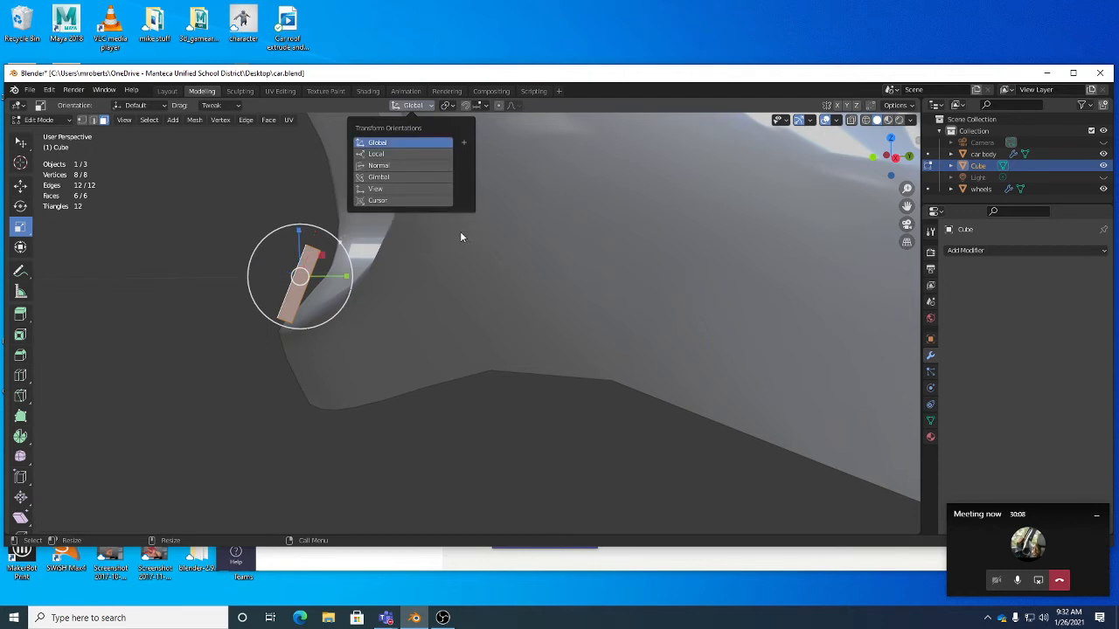
Move the tilted bar up and back so it spans the middle of the front grille opening.
{"action": "middle_click_drag", "start_coordinate": [460, 231], "coordinate": [525, 219]}
{"action": "middle_click_drag", "start_coordinate": [381, 250], "coordinate": [429, 236]}
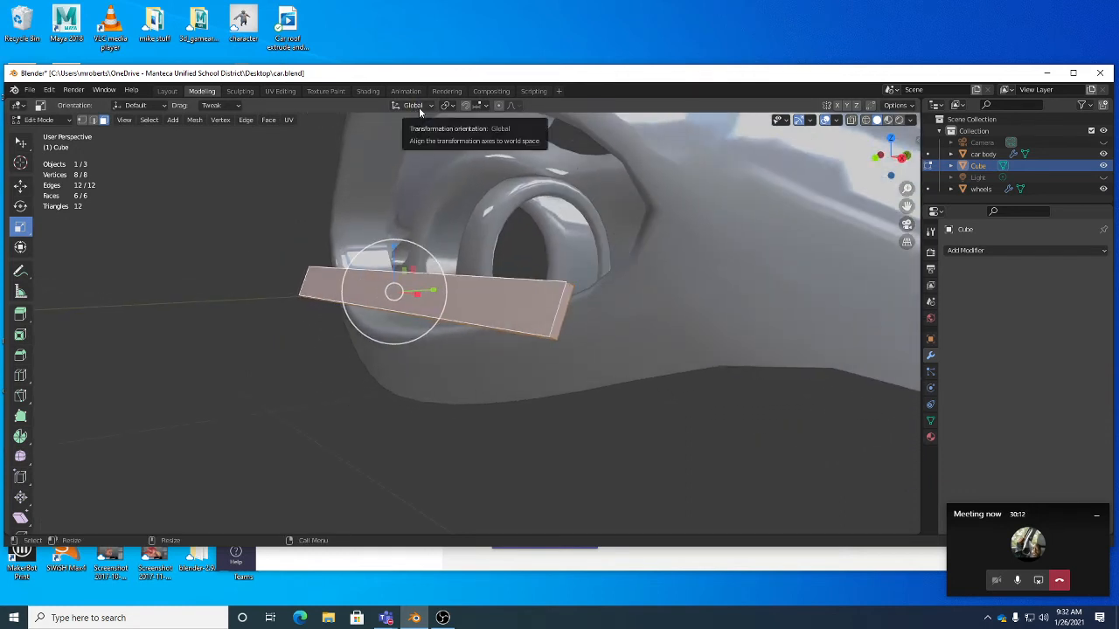
{"action": "middle_click_drag", "start_coordinate": [410, 301], "coordinate": [438, 305]}
{"action": "key", "text": "w"}
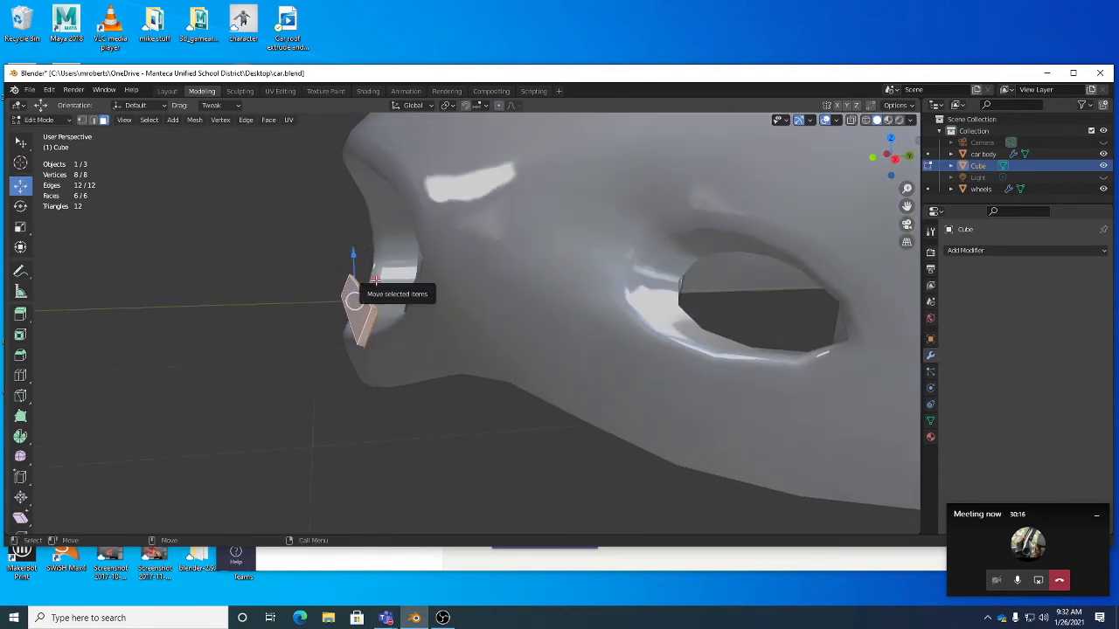
{"action": "left_click_drag", "start_coordinate": [375, 279], "coordinate": [427, 215]}
{"action": "left_click_drag", "start_coordinate": [428, 215], "coordinate": [496, 282], "text": "alt"}
{"action": "key", "text": "r"}
{"action": "left_click_drag", "start_coordinate": [495, 282], "coordinate": [401, 255], "text": "alt"}
{"action": "key", "text": "w"}
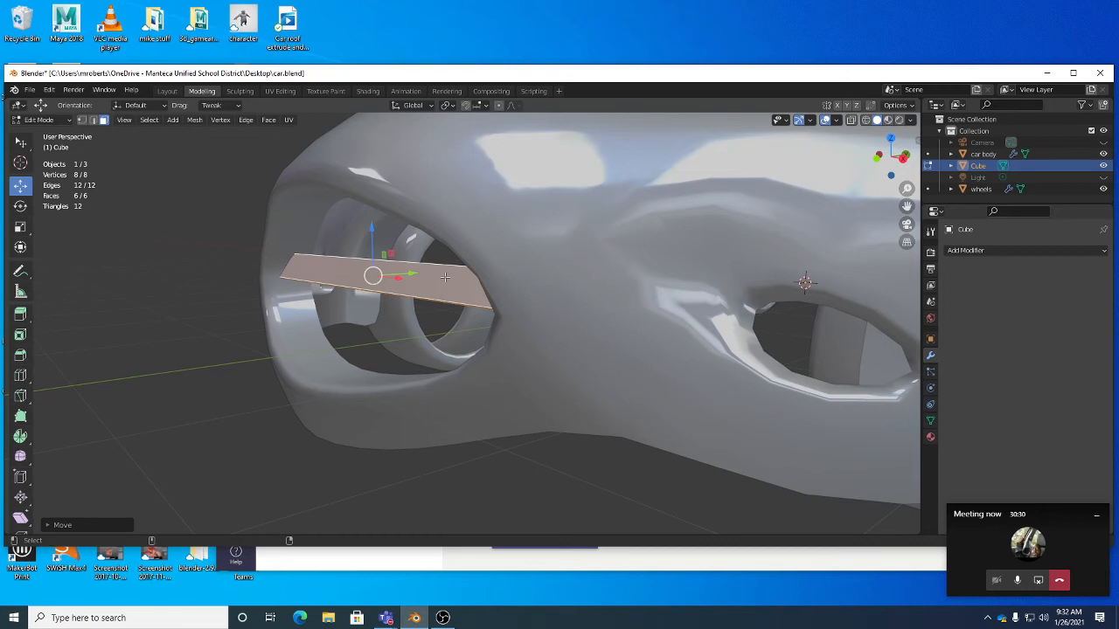
Duplicate the bar twice downward, placing the first copy about 0.14 m below it and the second copy under that.
{"action": "key", "text": "e"}
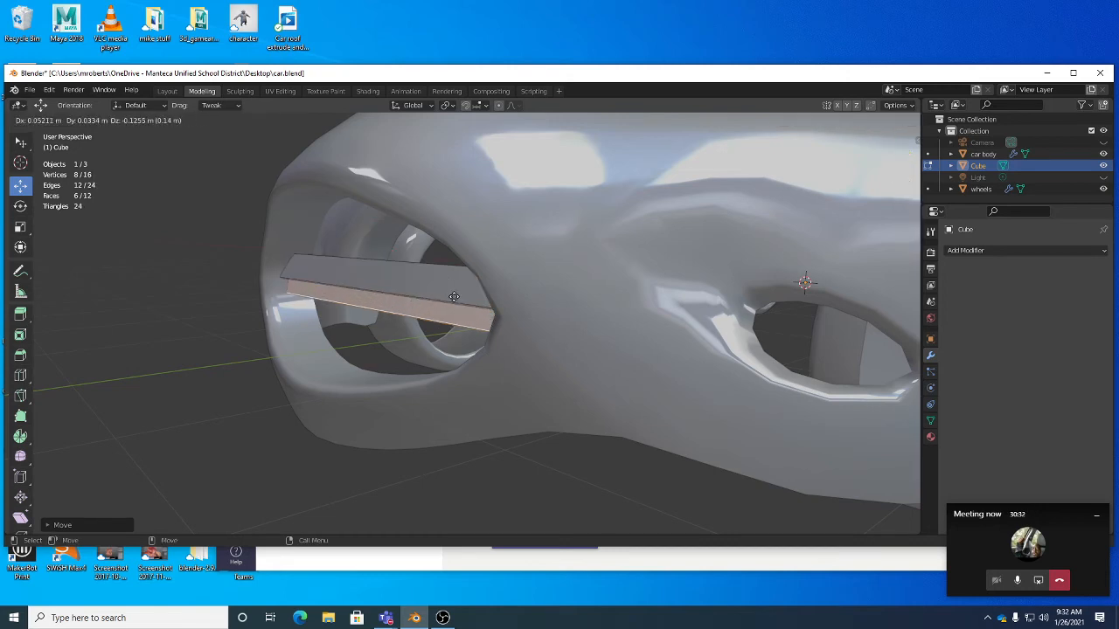
{"action": "left_click", "coordinate": [453, 297]}
{"action": "middle_click_drag", "start_coordinate": [454, 297], "coordinate": [382, 250]}
{"action": "key", "text": "shift+d"}
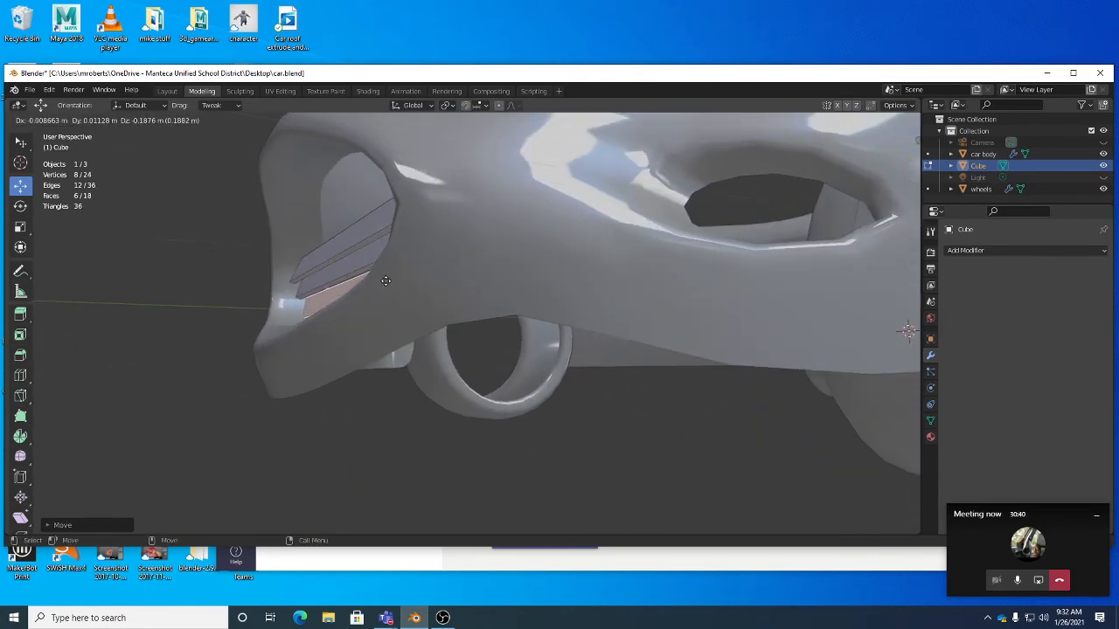
{"action": "left_click", "coordinate": [386, 277]}
Select the whole uppermost bar and place a duplicate of it about 0.14 m above.
{"action": "middle_click_drag", "start_coordinate": [387, 278], "coordinate": [389, 275]}
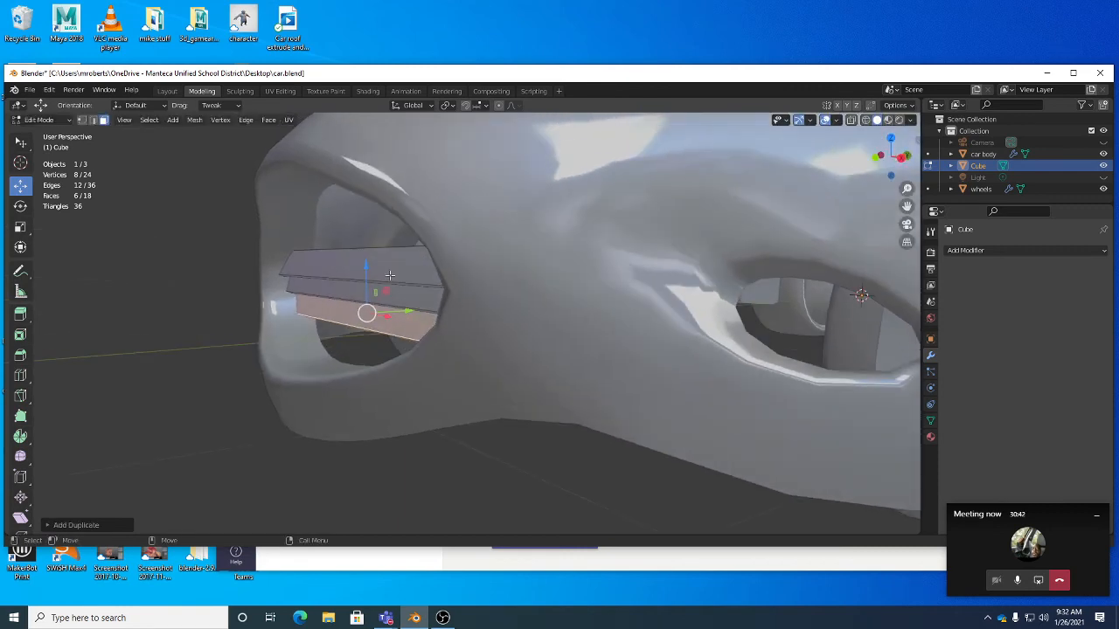
{"action": "left_click", "coordinate": [392, 263]}
{"action": "key", "text": "ctrl+l"}
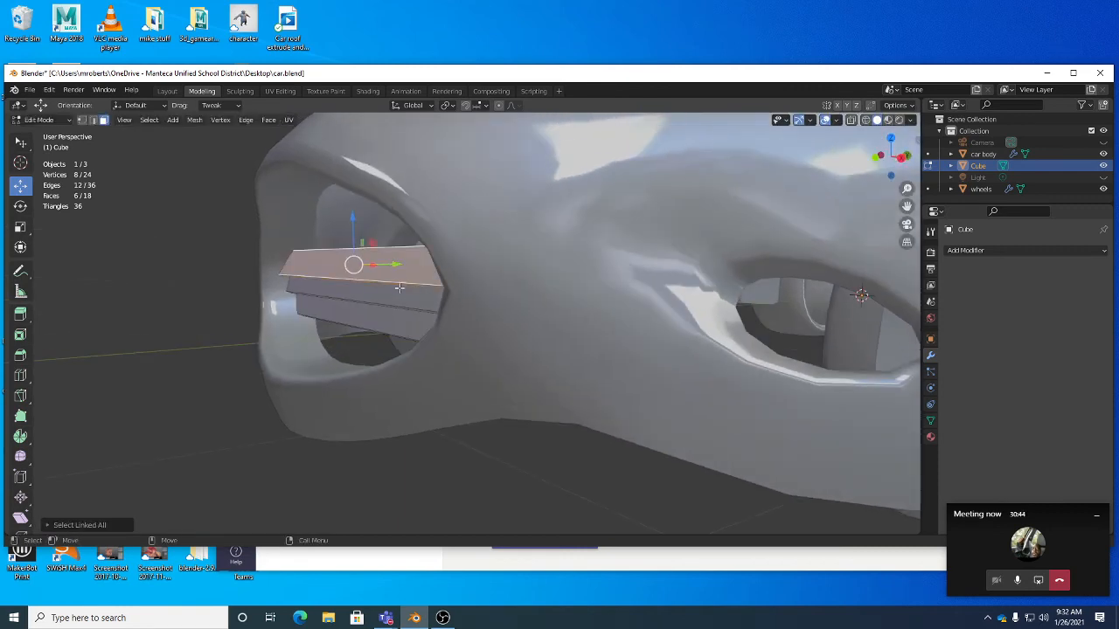
{"action": "key", "text": "shift+d"}
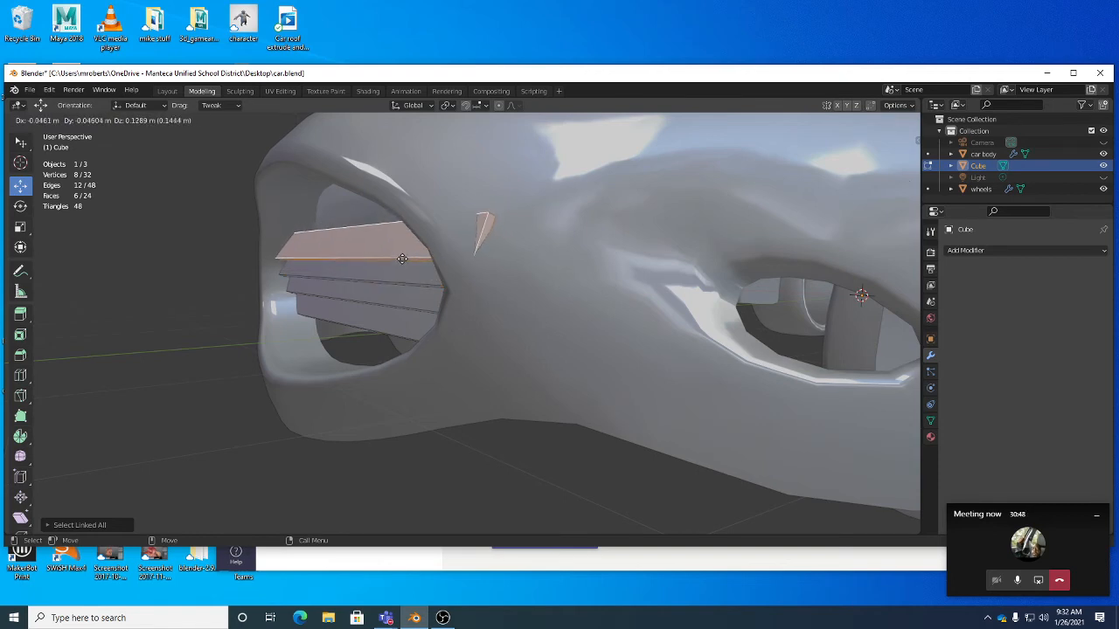
{"action": "left_click", "coordinate": [402, 259]}
Scale the new top bar narrower along the X axis so its ends fit inside the grille rim.
{"action": "middle_click_drag", "start_coordinate": [402, 259], "coordinate": [486, 289]}
{"action": "key", "text": "r"}
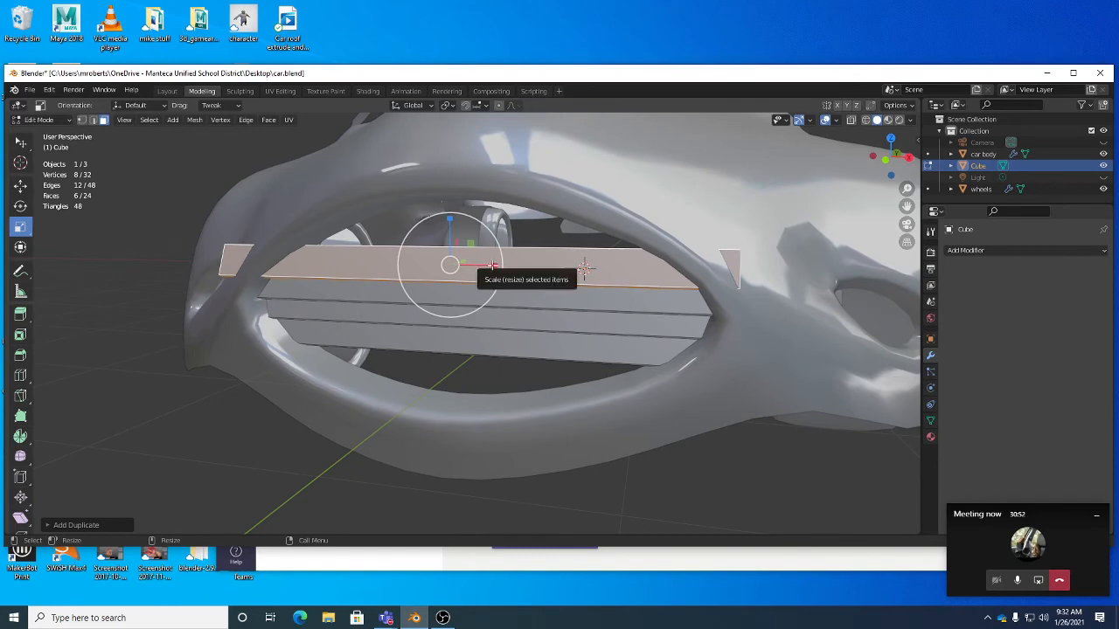
{"action": "left_click_drag", "start_coordinate": [493, 265], "coordinate": [485, 265]}
{"action": "middle_click_drag", "start_coordinate": [485, 265], "coordinate": [513, 257]}
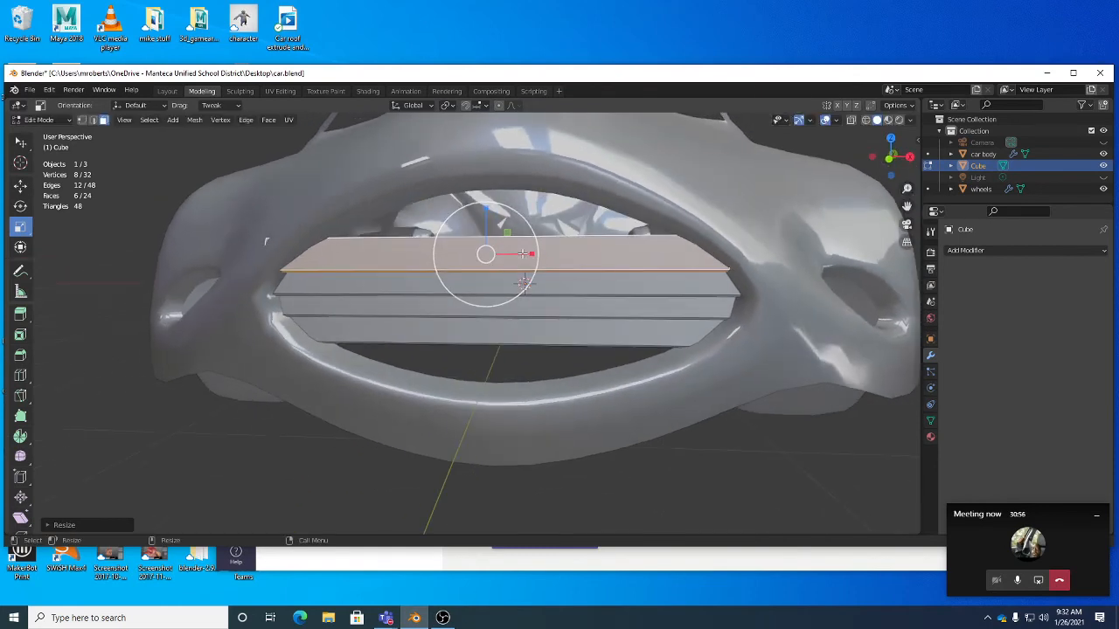
{"action": "left_click_drag", "start_coordinate": [522, 253], "coordinate": [456, 262]}
Duplicate the top bar once more just above itself and scale the copy down to fit the opening.
{"action": "key", "text": "w"}
{"action": "key", "text": "shift+d"}
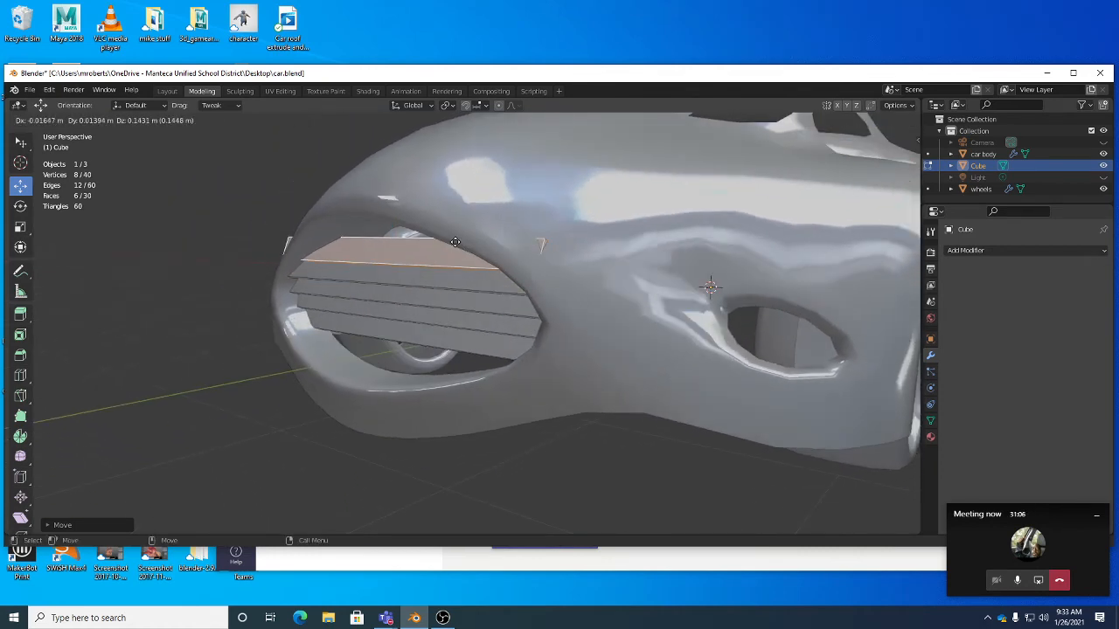
{"action": "left_click", "coordinate": [460, 246]}
{"action": "left_click_drag", "start_coordinate": [460, 246], "coordinate": [530, 256], "text": "alt"}
{"action": "key", "text": "r"}
{"action": "middle_click_drag", "start_coordinate": [555, 274], "coordinate": [362, 229]}
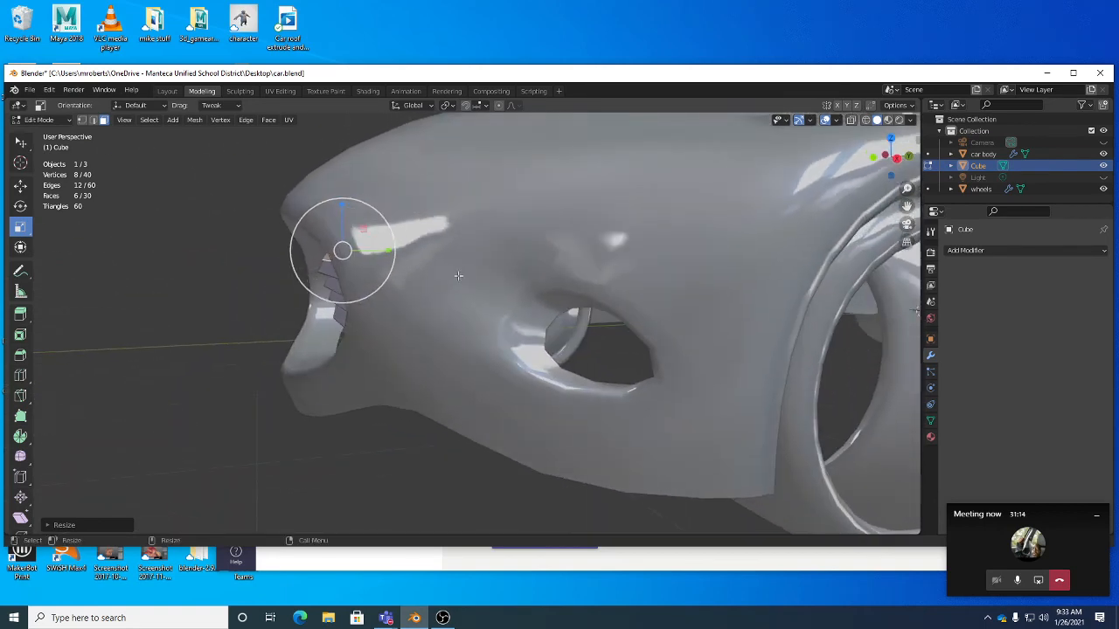
Nudge the newest top bar forward and up, and scale it to about 0.895 along the X axis.
{"action": "key", "text": "w"}
{"action": "left_click_drag", "start_coordinate": [364, 227], "coordinate": [354, 222]}
{"action": "middle_click_drag", "start_coordinate": [353, 222], "coordinate": [386, 224]}
{"action": "left_click_drag", "start_coordinate": [429, 229], "coordinate": [391, 243], "text": "alt"}
{"action": "key", "text": "r"}
{"action": "middle_click_drag", "start_coordinate": [390, 243], "coordinate": [534, 253]}
{"action": "key", "text": "s"}
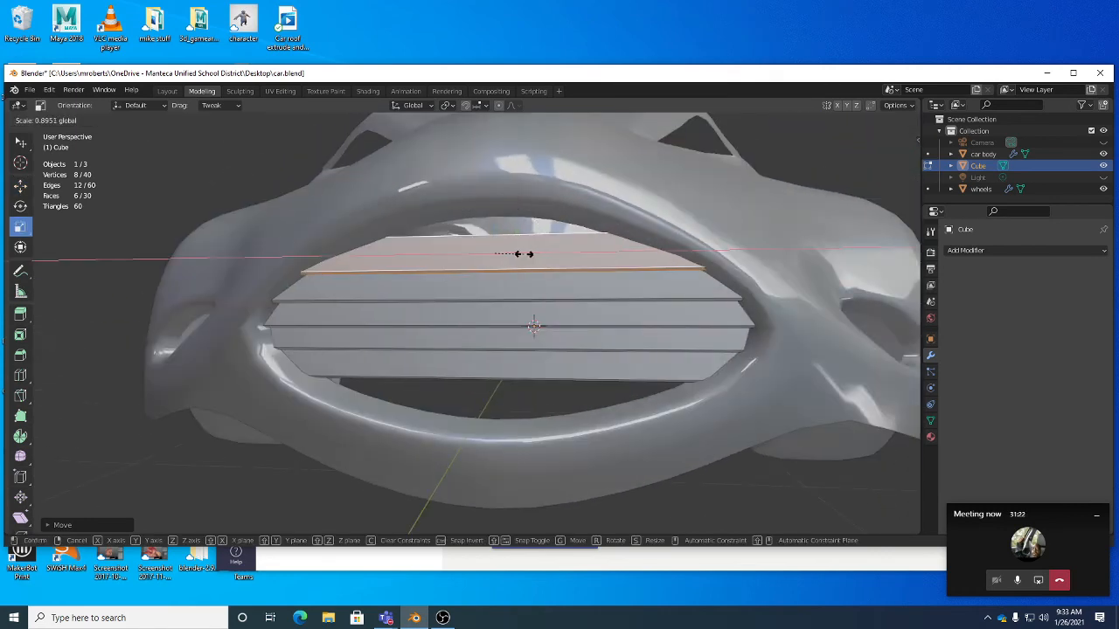
{"action": "left_click", "coordinate": [524, 253]}
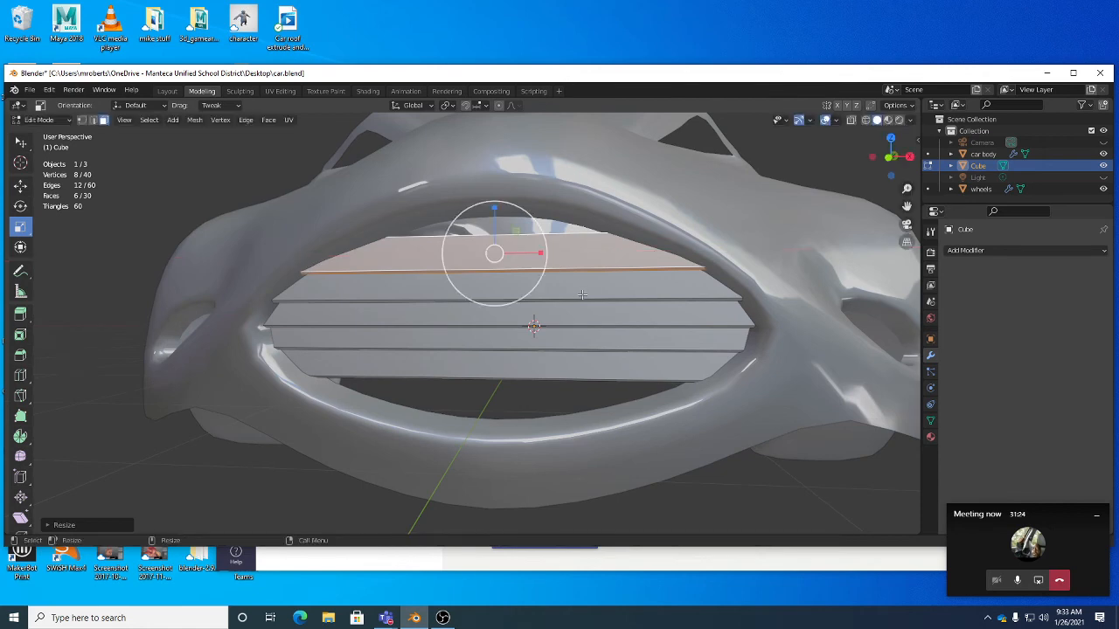
Shift the top bar slightly back and down so it sits inside the upper grille rim.
{"action": "middle_click_drag", "start_coordinate": [525, 253], "coordinate": [445, 275]}
{"action": "key", "text": "w"}
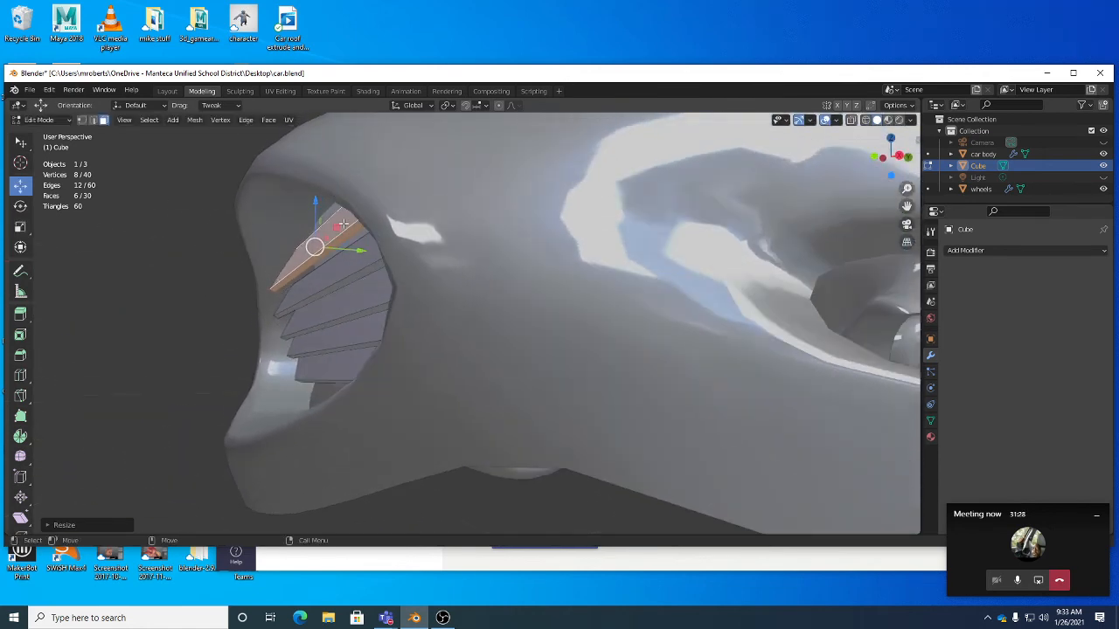
{"action": "left_click_drag", "start_coordinate": [337, 227], "coordinate": [348, 234]}
{"action": "middle_click_drag", "start_coordinate": [355, 236], "coordinate": [393, 227]}
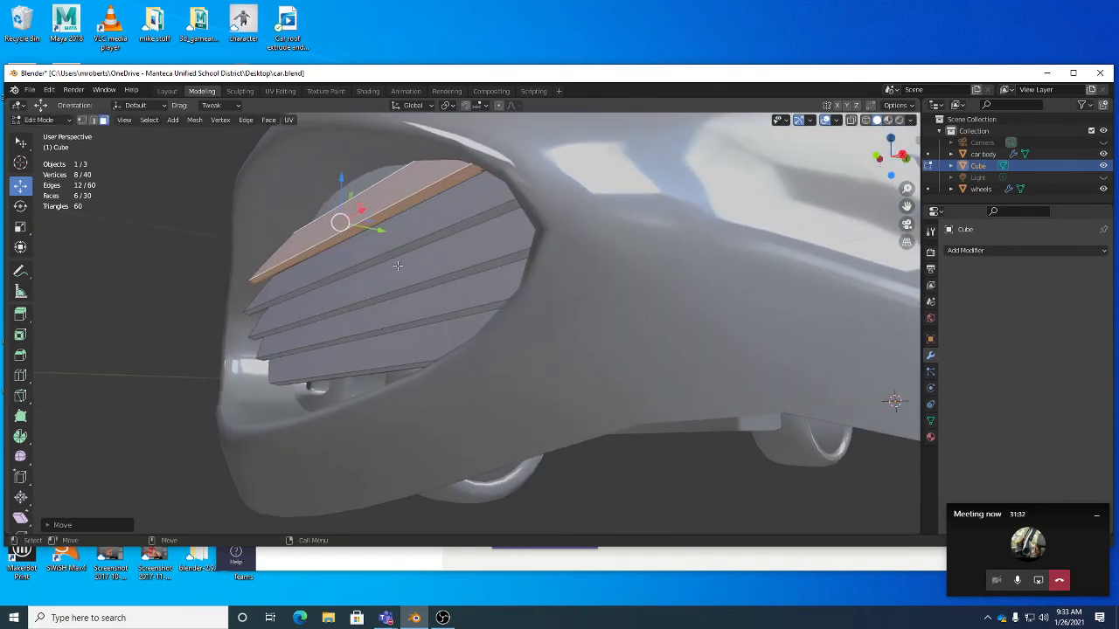
Select the thin lower edge faces of all five grille bars together.
{"action": "left_click", "coordinate": [403, 206]}
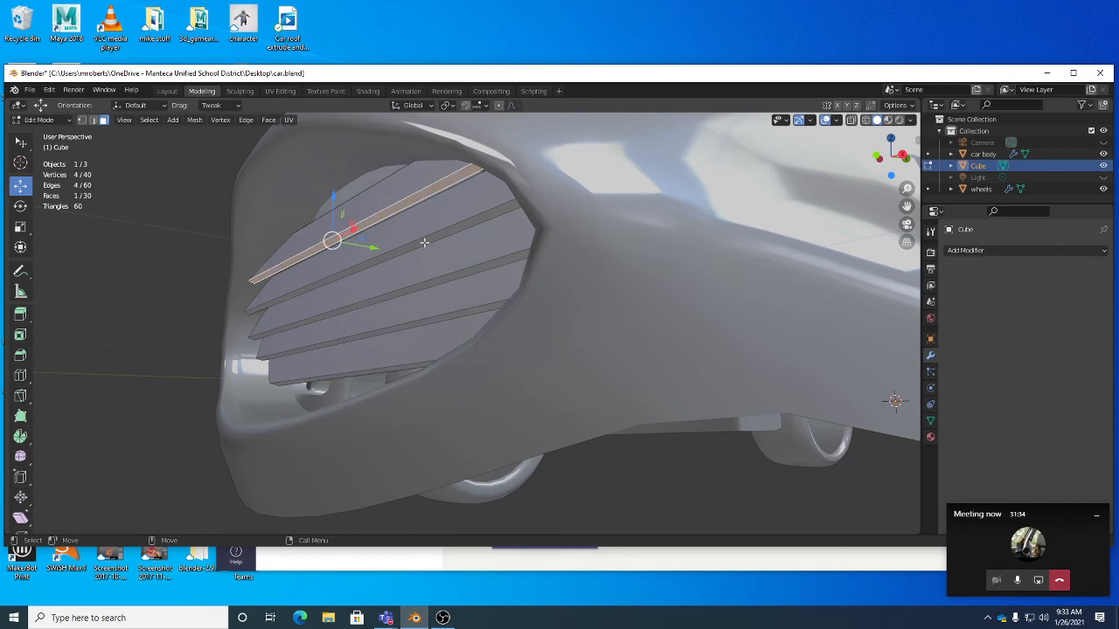
{"action": "left_click", "coordinate": [424, 243], "text": "shift"}
{"action": "left_click", "coordinate": [431, 309], "text": "shift"}
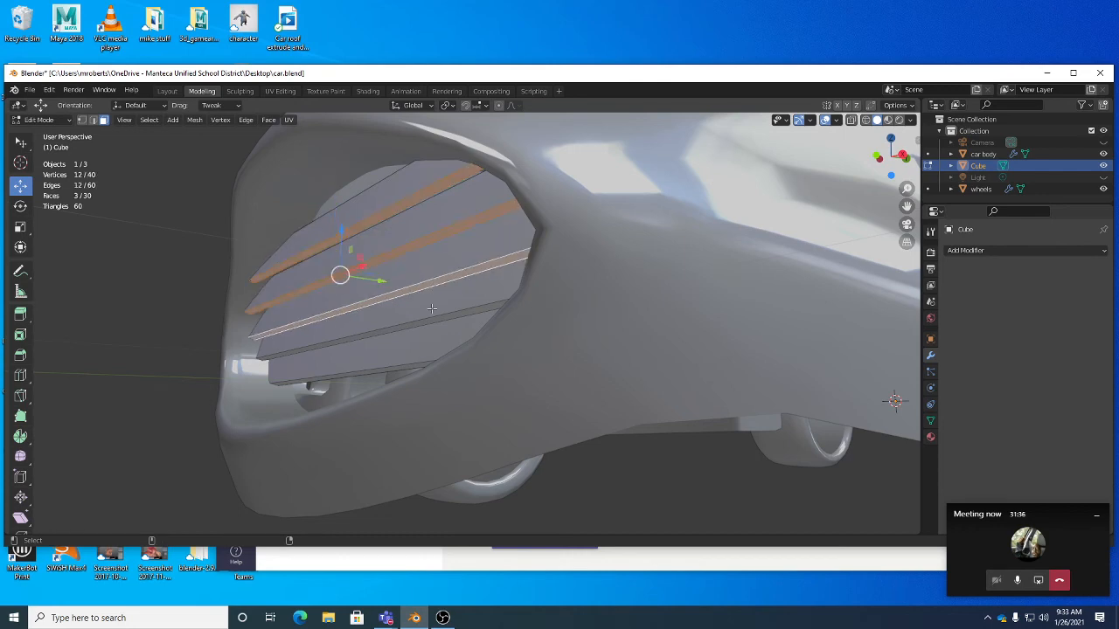
{"action": "left_click", "coordinate": [395, 354], "text": "shift"}
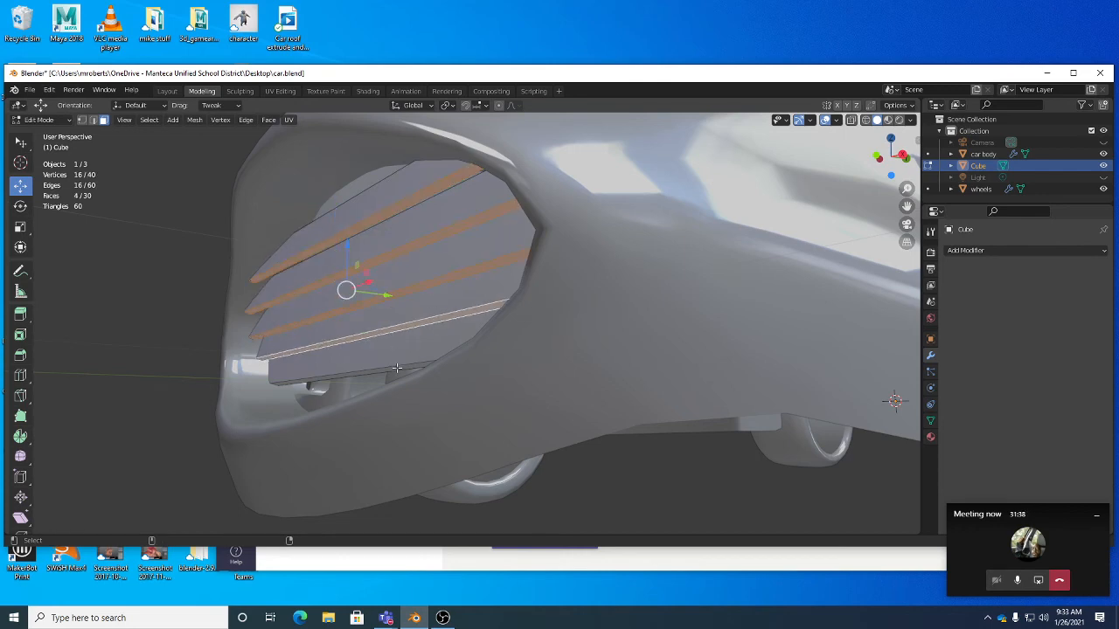
{"action": "left_click", "coordinate": [396, 369], "text": "shift"}
{"action": "middle_click_drag", "start_coordinate": [395, 369], "coordinate": [395, 338]}
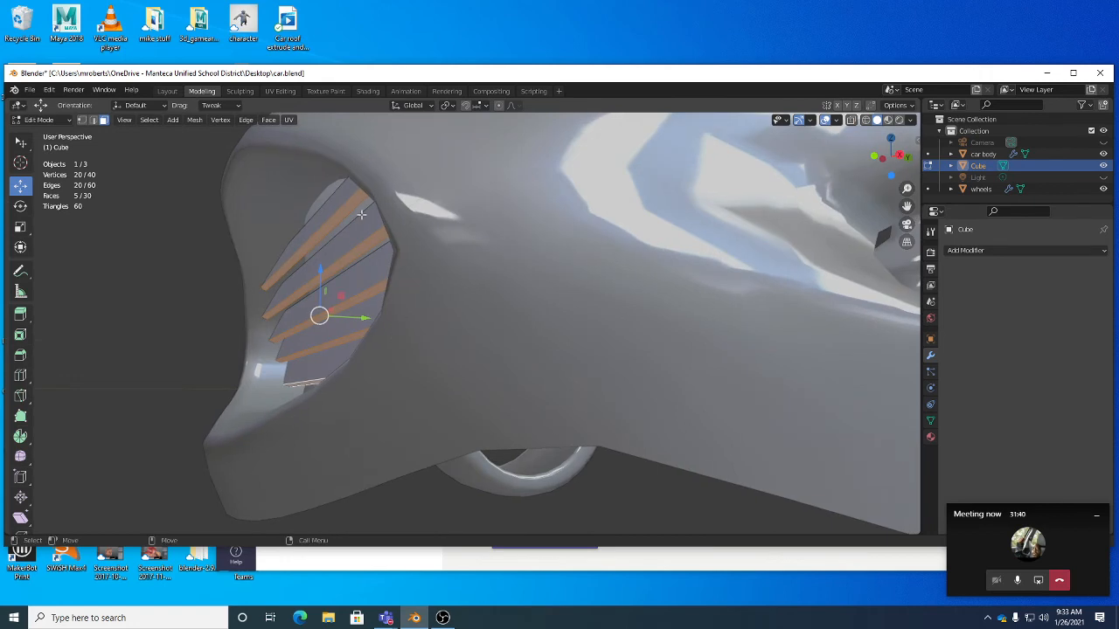
Try moving the five lower edge faces in Normal orientation to make the bars shallower, and undo the move.
{"action": "left_click", "coordinate": [411, 106]}
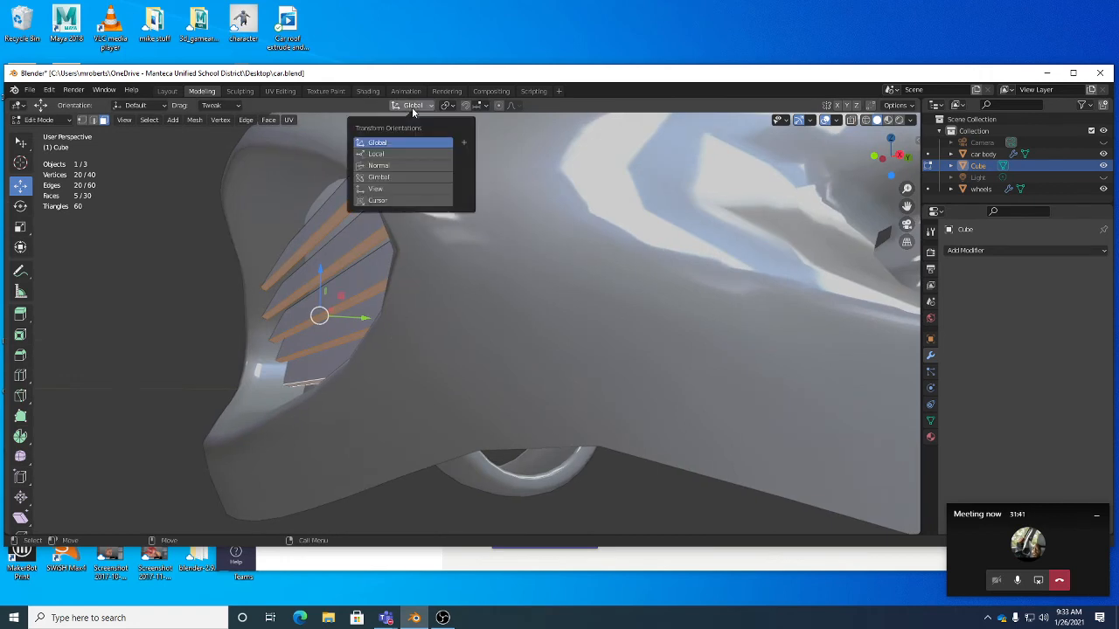
{"action": "left_click", "coordinate": [401, 166]}
{"action": "left_click_drag", "start_coordinate": [301, 348], "coordinate": [311, 316]}
{"action": "middle_click_drag", "start_coordinate": [311, 316], "coordinate": [301, 237]}
{"action": "middle_click_drag", "start_coordinate": [285, 275], "coordinate": [327, 317]}
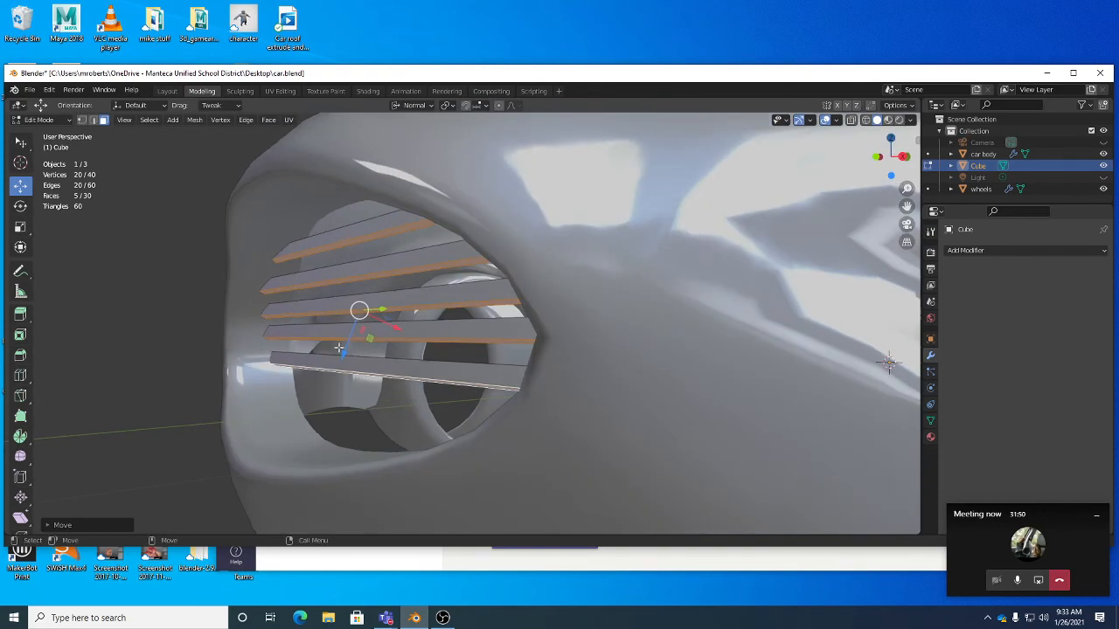
{"action": "key", "text": "ctrl+z"}
Extend the selection to all five whole bars and set the transform pivot point to Individual Origins.
{"action": "middle_click_drag", "start_coordinate": [341, 367], "coordinate": [613, 259]}
{"action": "left_click_drag", "start_coordinate": [613, 258], "coordinate": [533, 275], "text": "alt"}
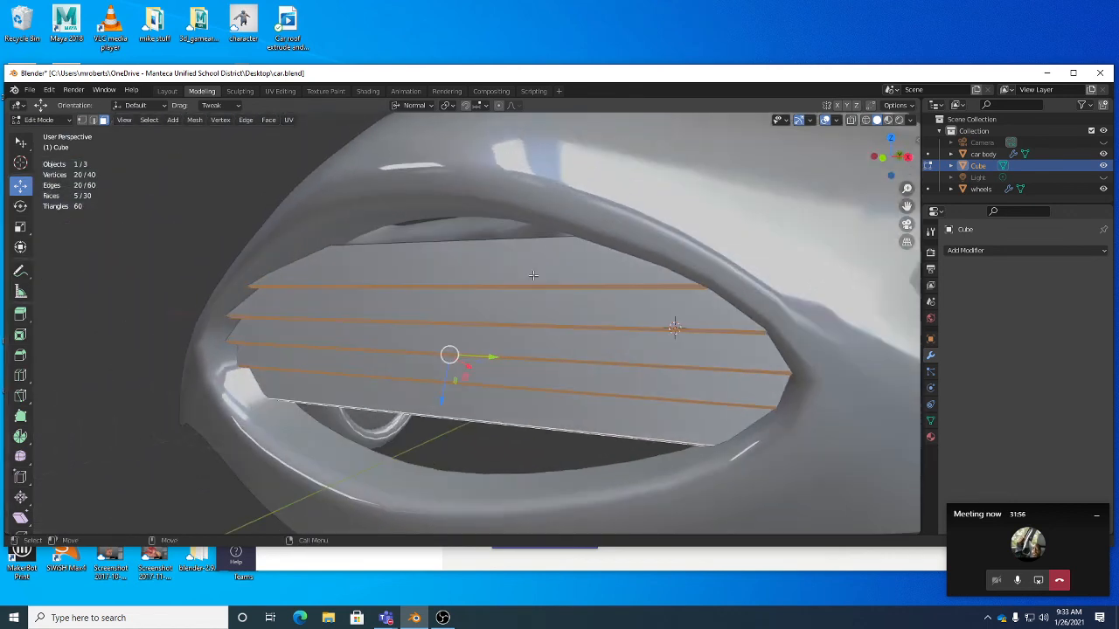
{"action": "key", "text": "ctrl+l"}
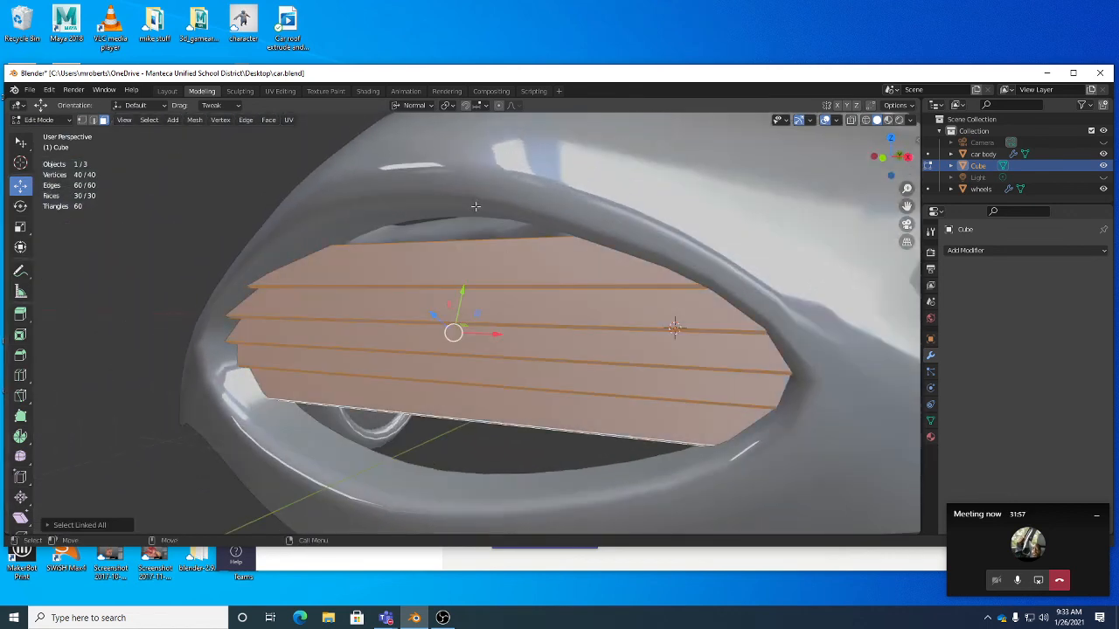
{"action": "left_click", "coordinate": [453, 105]}
{"action": "left_click", "coordinate": [474, 144]}
Try scaling all five bars at once about their individual origins.
{"action": "key", "text": "r"}
{"action": "middle_click_drag", "start_coordinate": [563, 303], "coordinate": [539, 308]}
{"action": "mouse_move", "coordinate": [538, 308]}
{"action": "left_mouse_down"}
{"action": "mouse_move", "coordinate": [548, 311]}
{"action": "mouse_move", "coordinate": [499, 310]}
{"action": "mouse_move", "coordinate": [526, 311]}
{"action": "left_mouse_up"}
{"action": "key", "text": "Escape"}
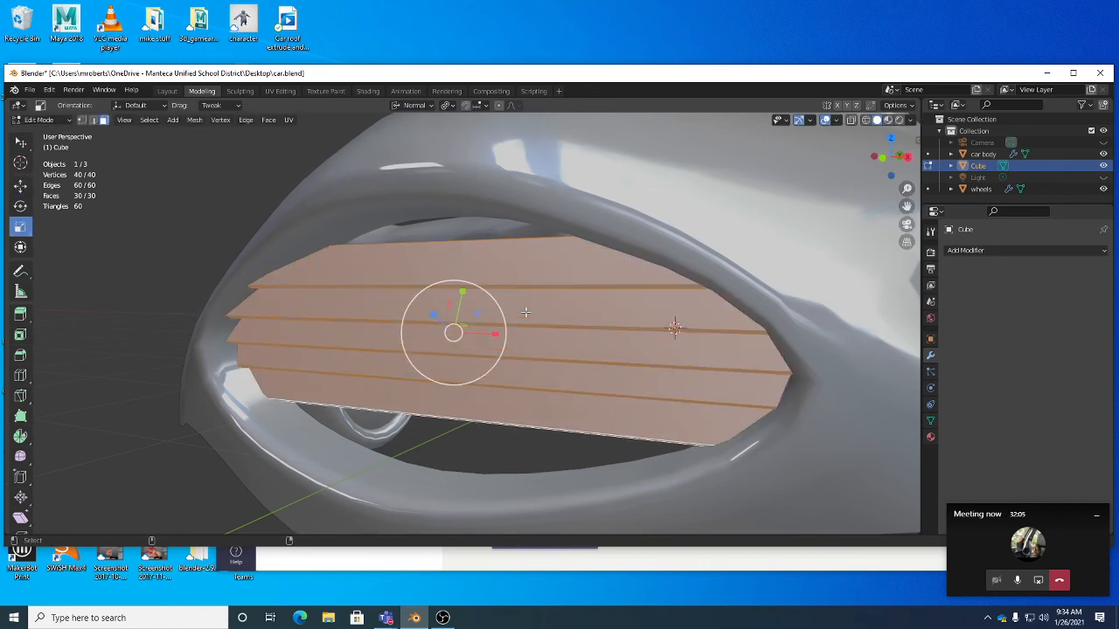
Set the transform orientation to Global with the Individual Origins pivot, and save the car file.
{"action": "left_click", "coordinate": [453, 105]}
{"action": "left_click", "coordinate": [464, 152]}
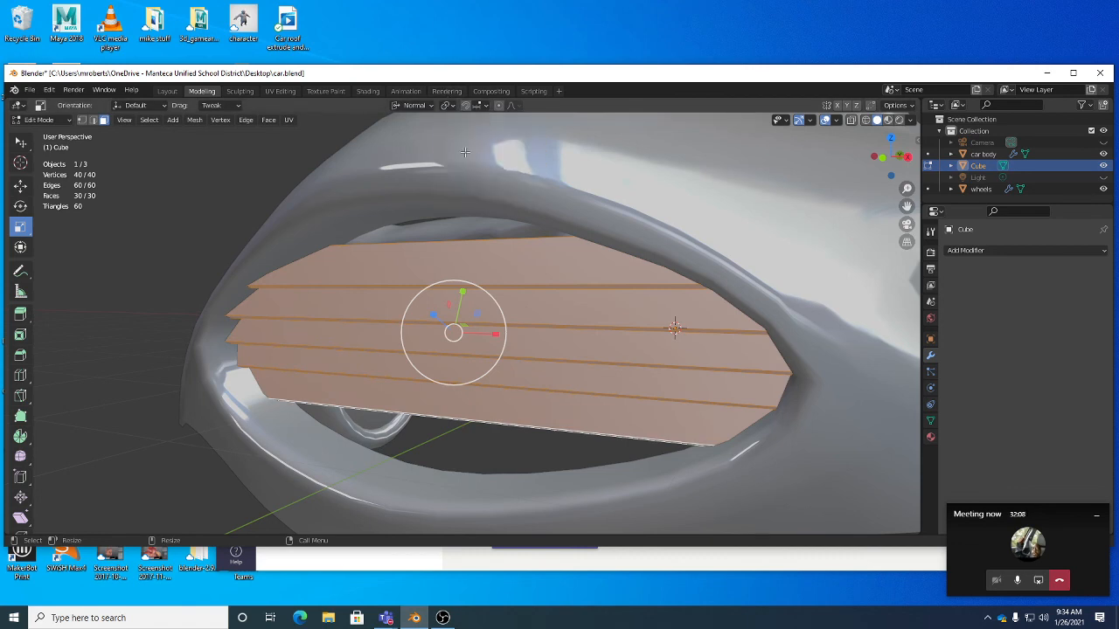
{"action": "left_click", "coordinate": [426, 104]}
{"action": "left_click", "coordinate": [411, 143]}
{"action": "middle_click_drag", "start_coordinate": [454, 219], "coordinate": [471, 259]}
{"action": "key", "text": "ctrl+s"}
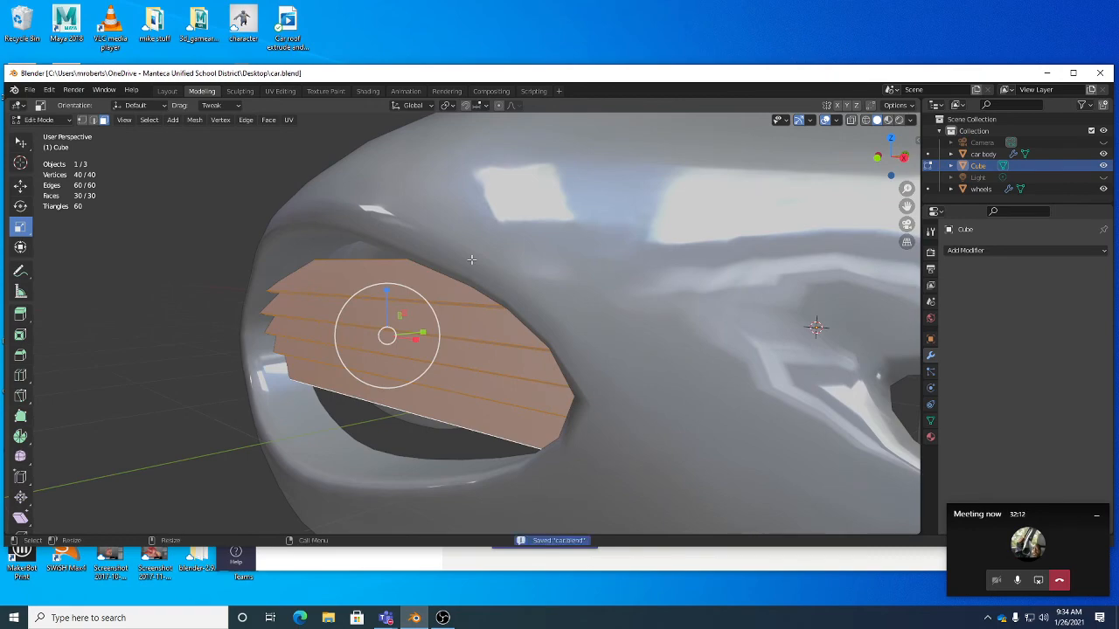
{"action": "middle_click_drag", "start_coordinate": [471, 260], "coordinate": [488, 325]}
{"action": "left_click", "coordinate": [196, 120]}
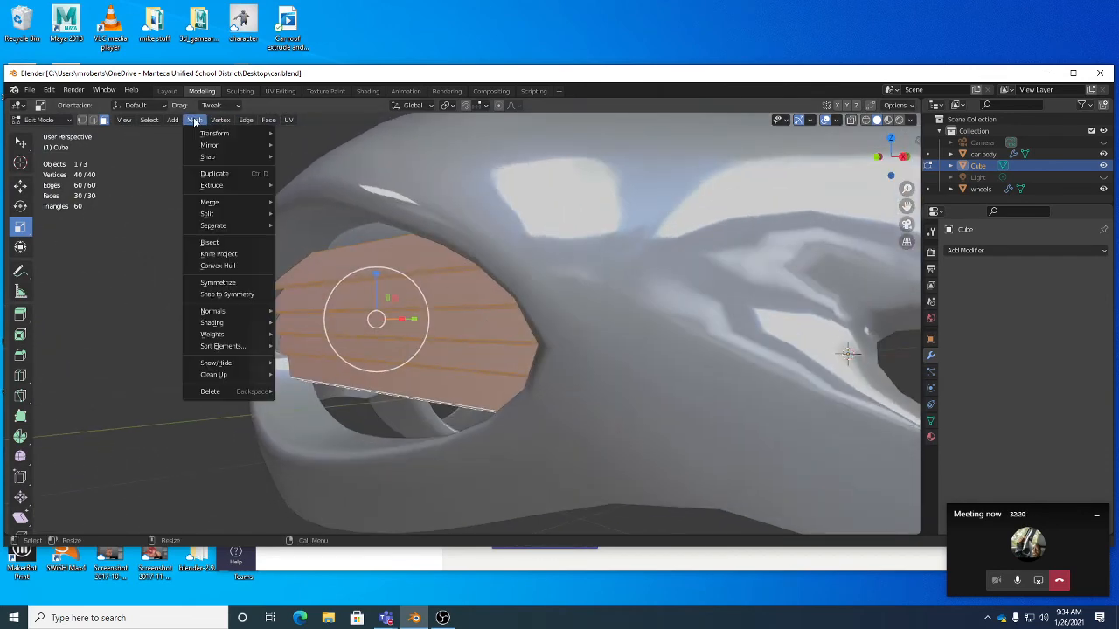
{"action": "mouse_move", "coordinate": [179, 121]}
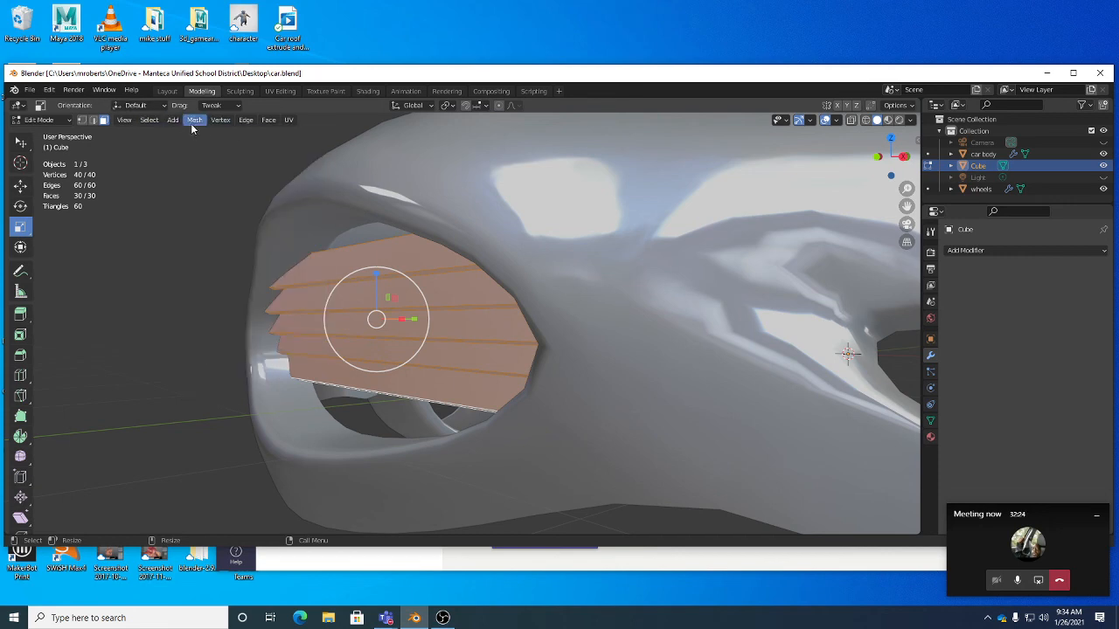
{"action": "left_click", "coordinate": [193, 121]}
{"action": "left_click", "coordinate": [447, 105]}
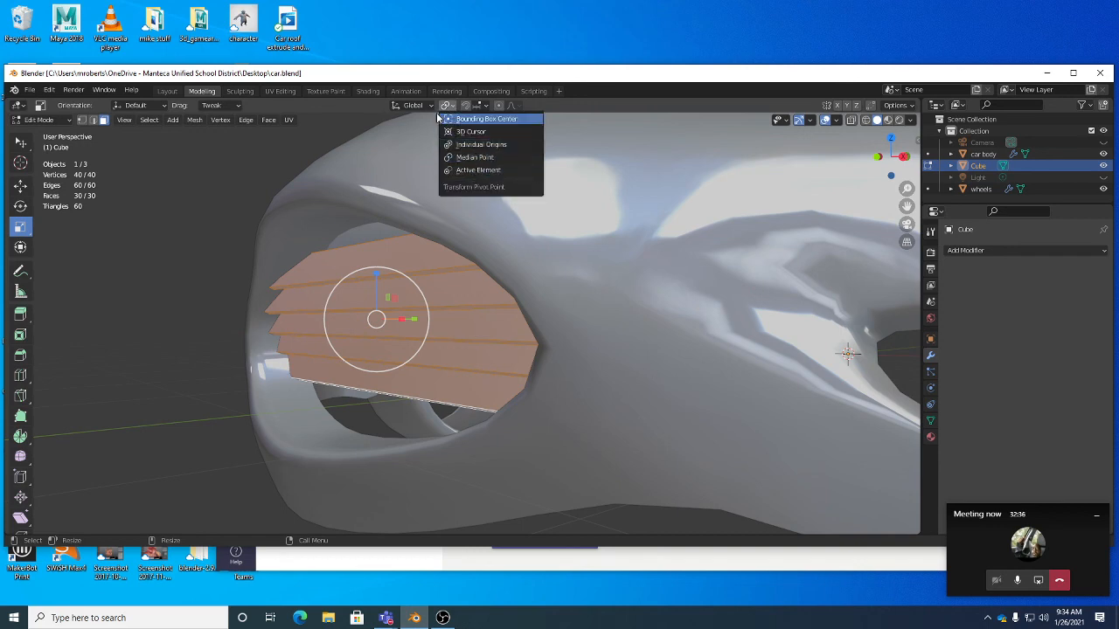
{"action": "left_click", "coordinate": [413, 104]}
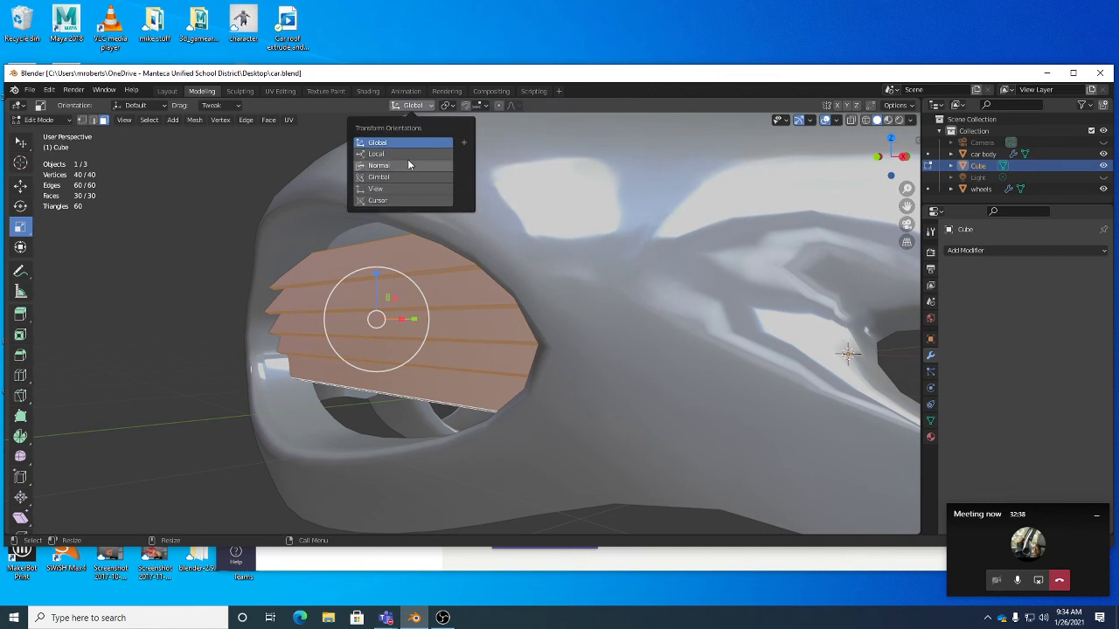
{"action": "middle_click_drag", "start_coordinate": [155, 269], "coordinate": [409, 359]}
Check the grille bars from both sides of the car's front and save car.blend again.
{"action": "key", "text": "ctrl+s"}
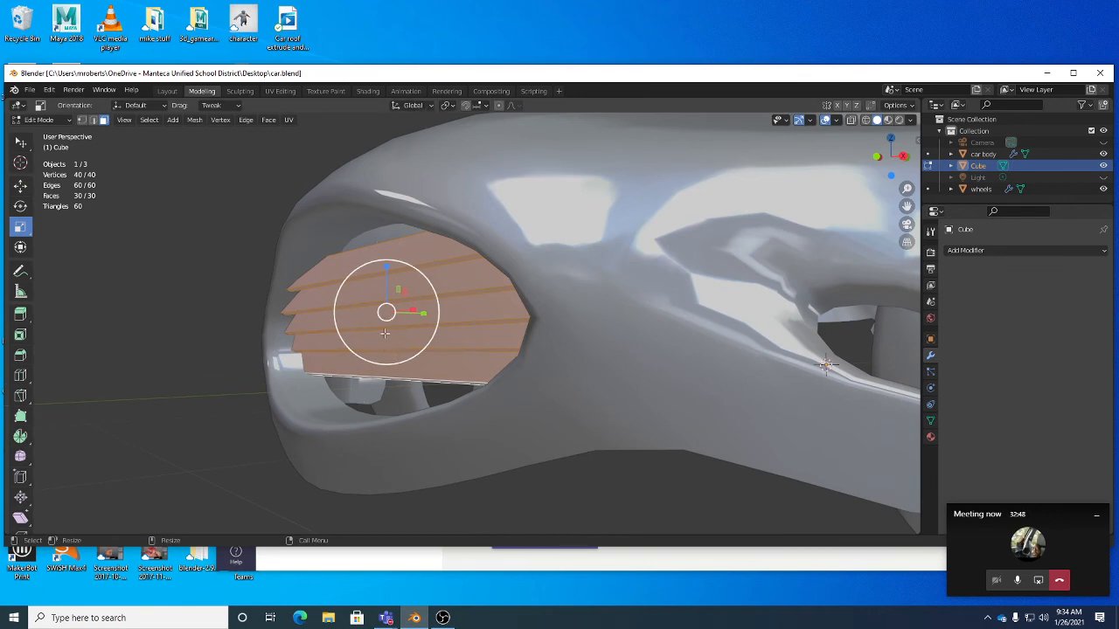
{"action": "middle_click_drag", "start_coordinate": [385, 332], "coordinate": [647, 283]}
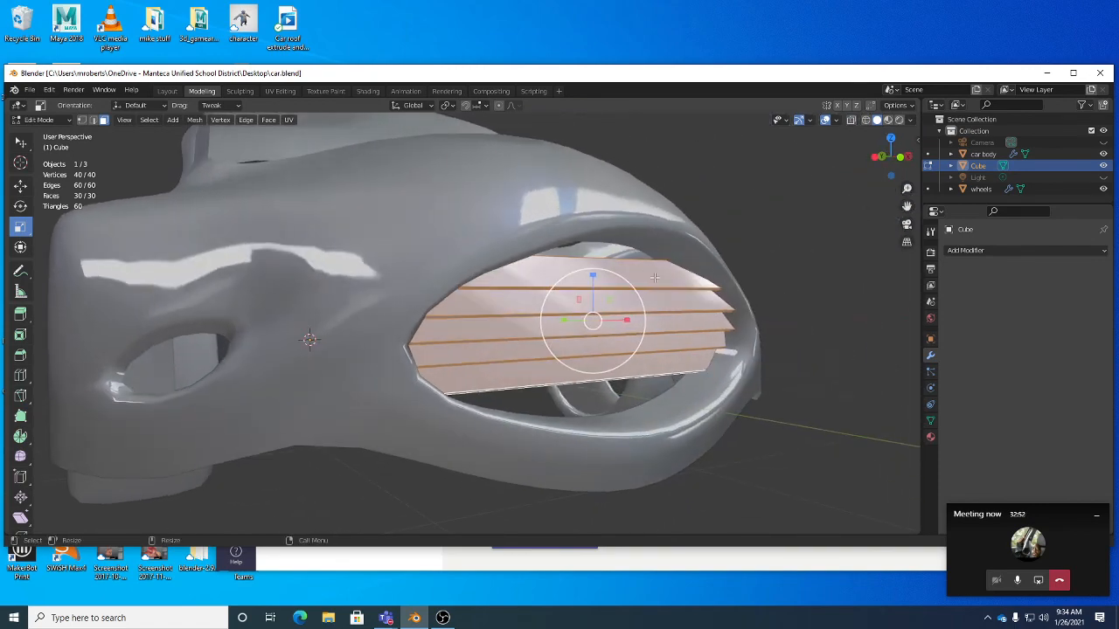
{"action": "middle_click_drag", "start_coordinate": [670, 315], "coordinate": [587, 334]}
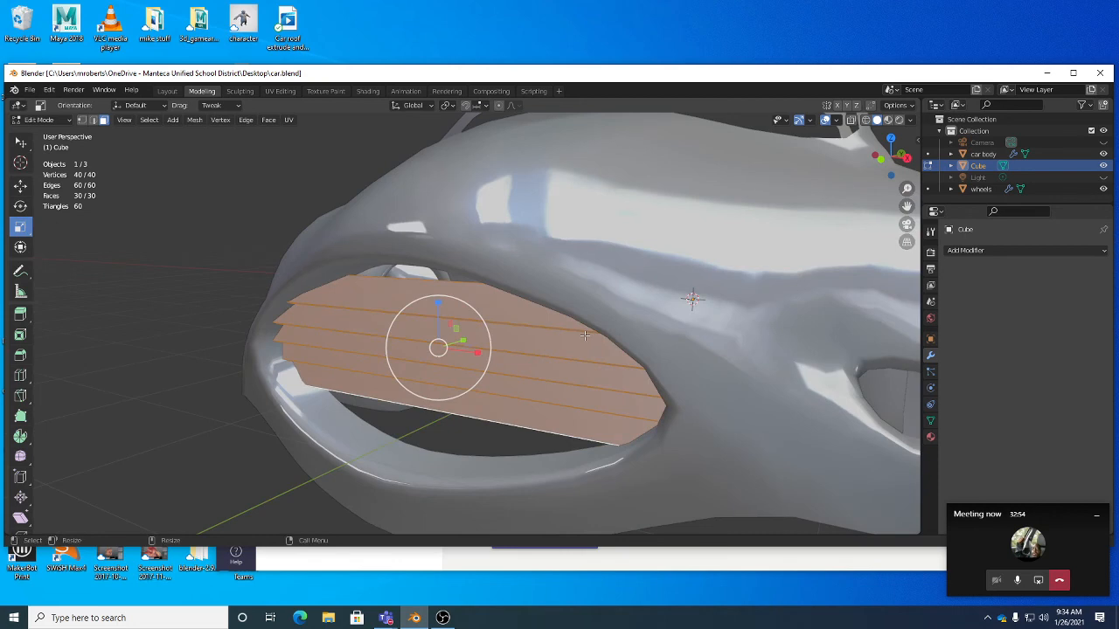
{"action": "key", "text": "ctrl+s"}
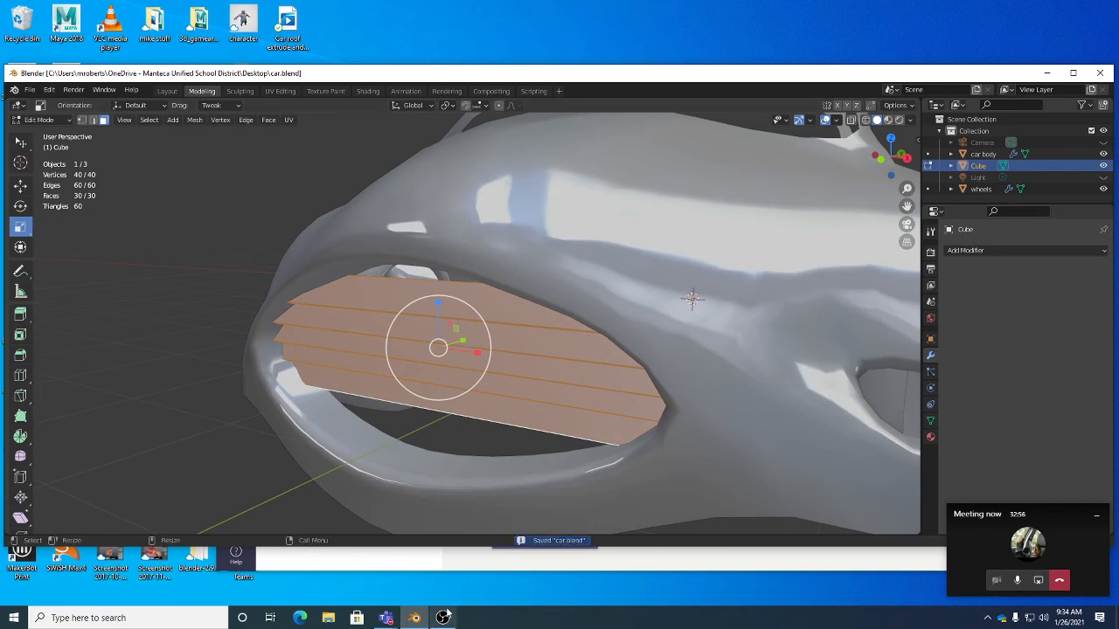